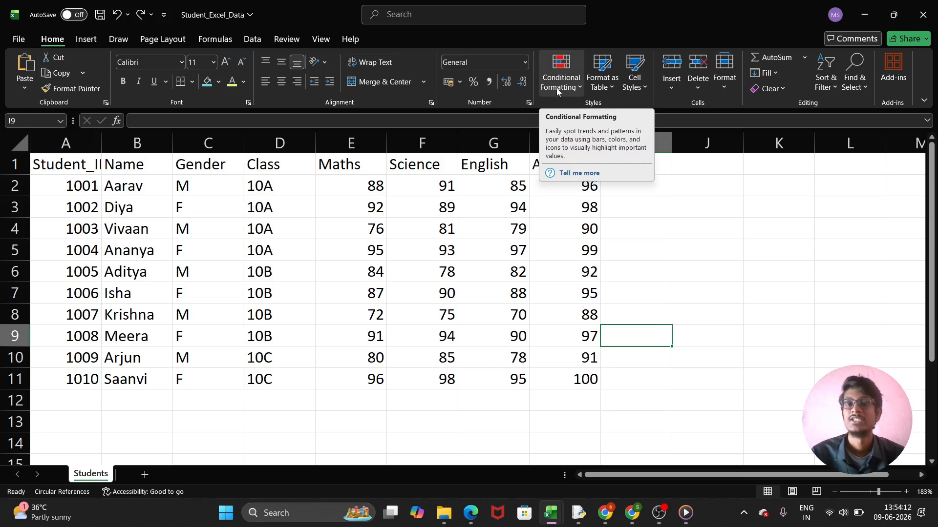
- Highlight Attendance_% values in H2:H11 greater than 96 with Light Red Fill with Dark Red Text
click(633, 242)
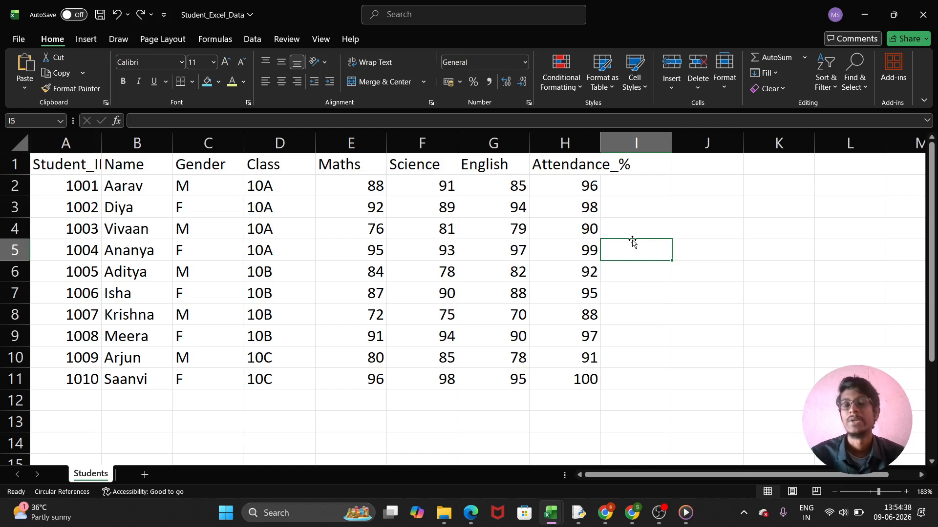
click(540, 181)
drag(541, 181, 574, 377)
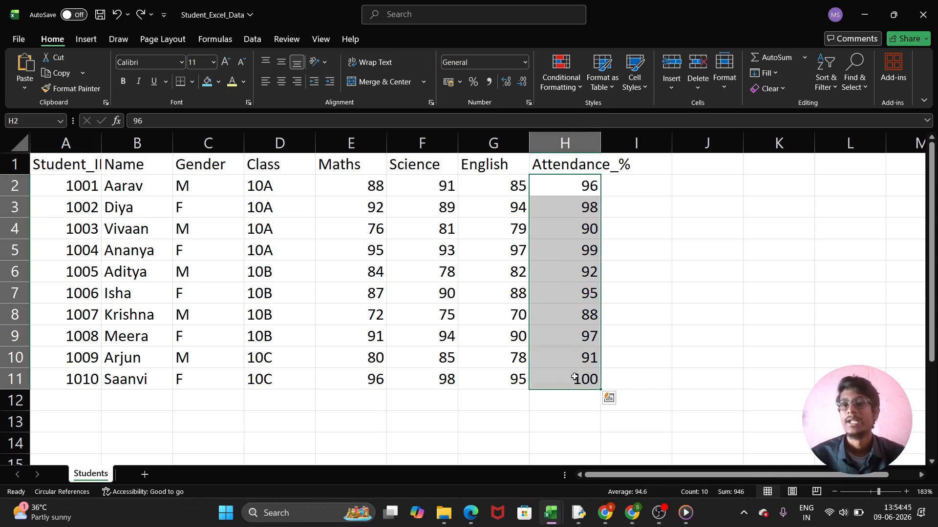
click(558, 84)
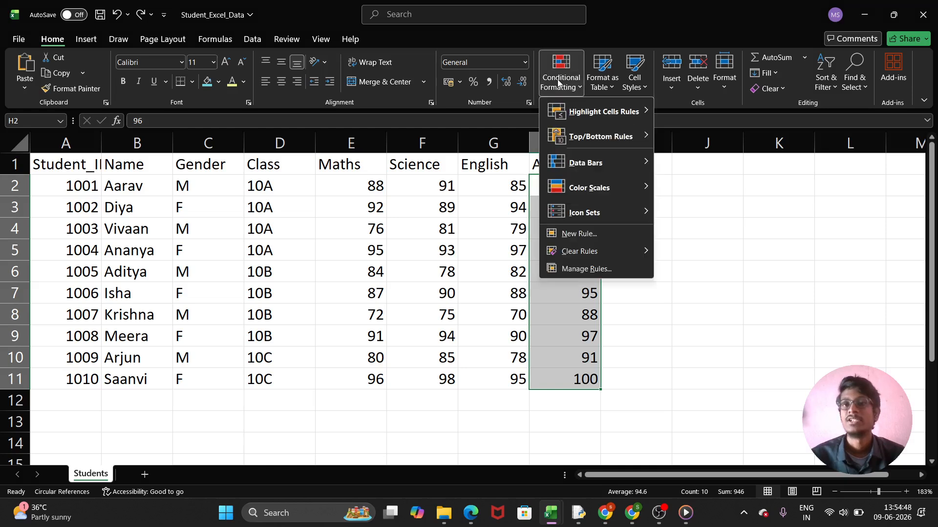
mouse_move(596, 114)
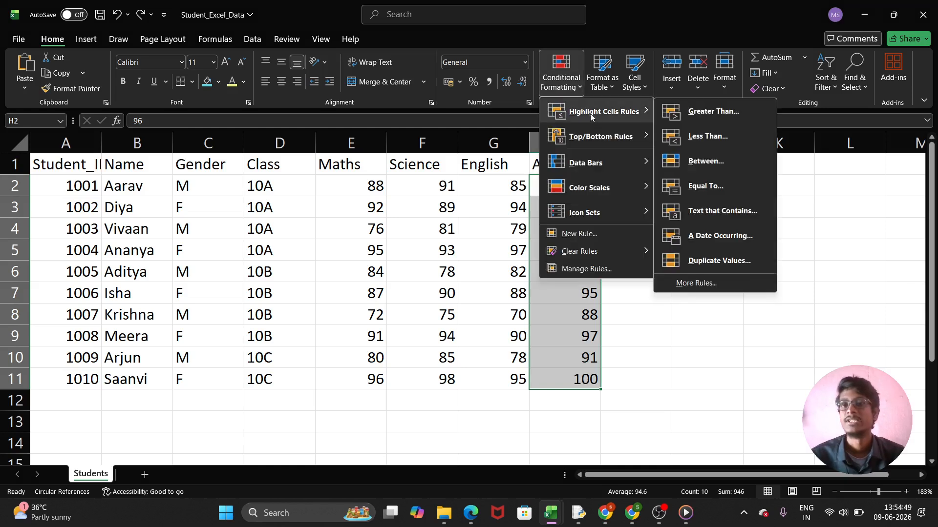
click(710, 111)
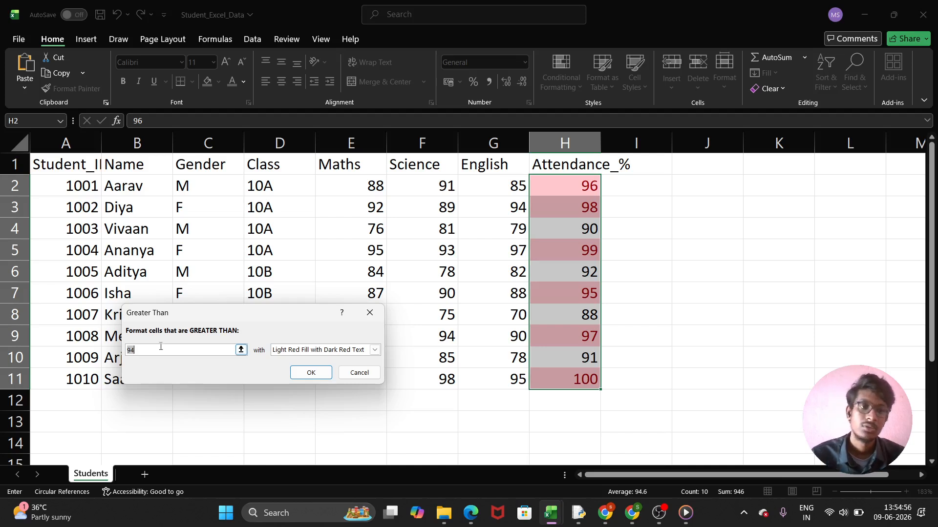
key(BackSpace)
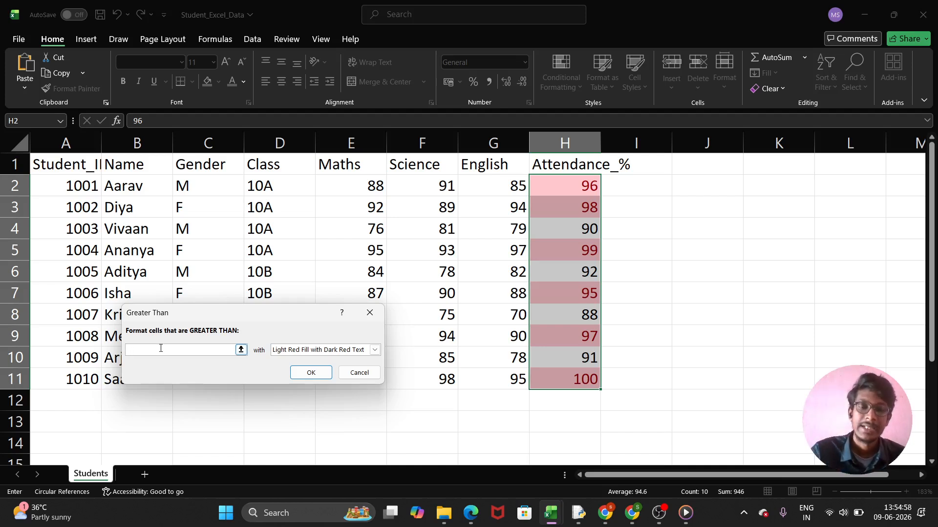
text(96)
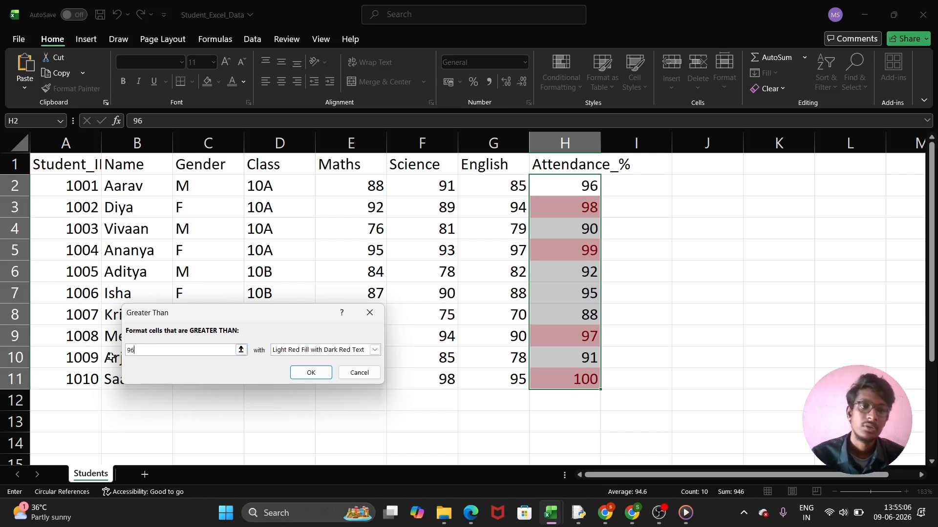
key(BackSpace)
key(BackSpace)
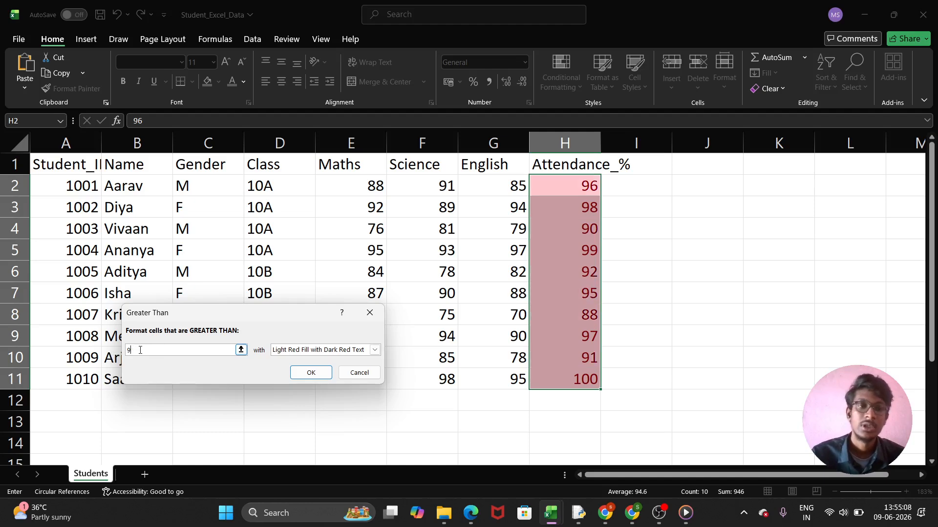
text(96)
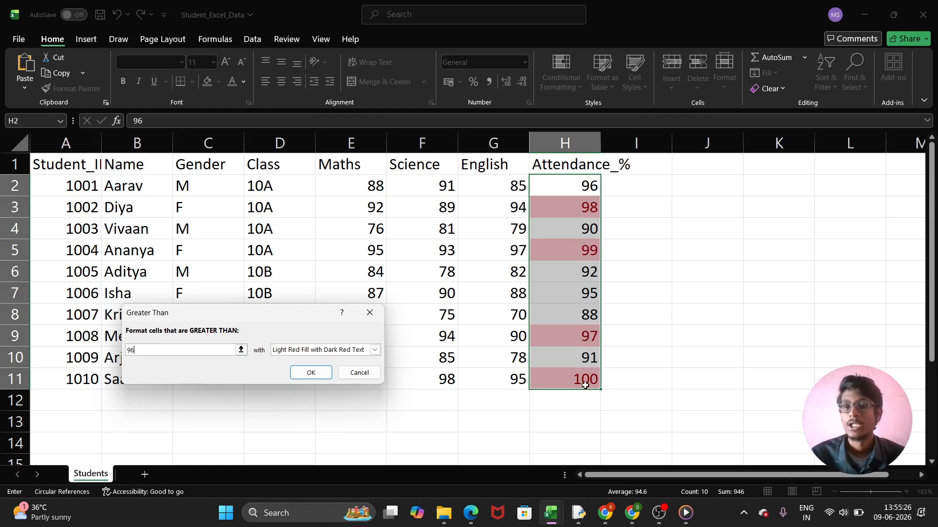
click(305, 373)
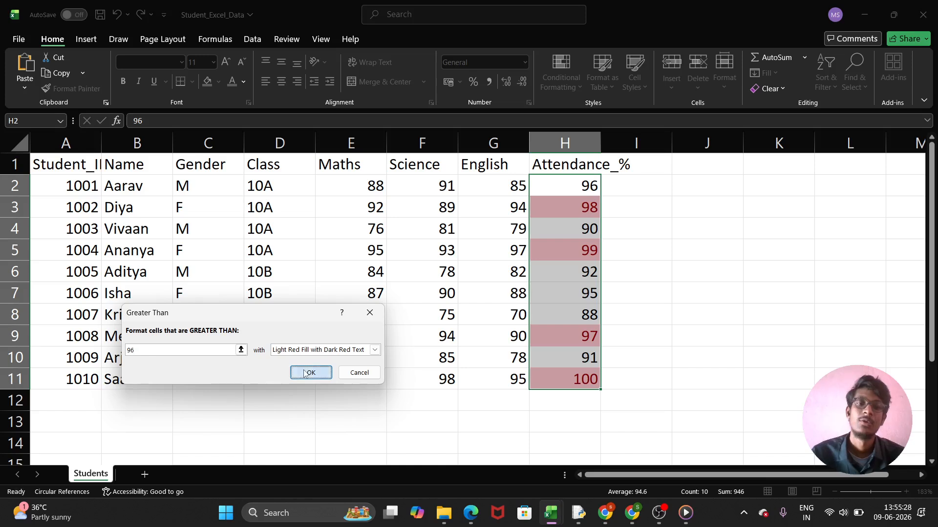
click(657, 296)
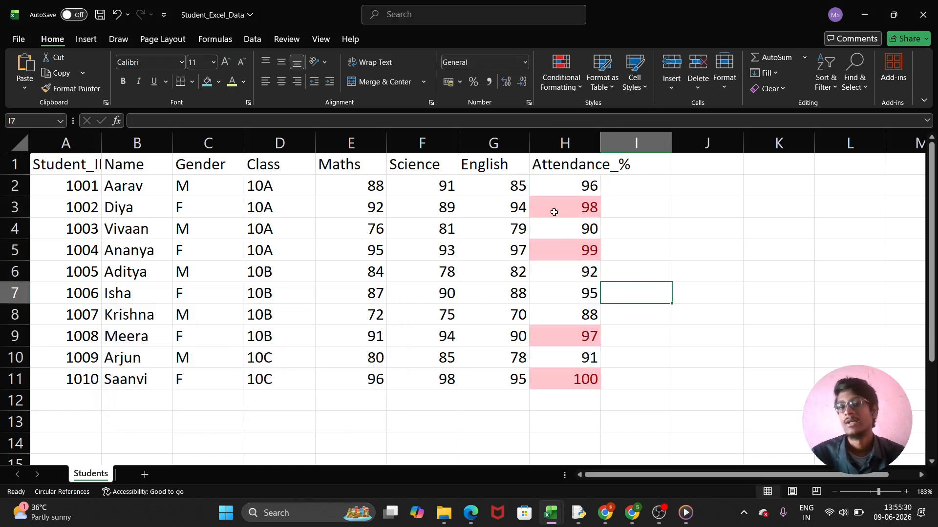
drag(550, 208, 551, 228)
click(533, 184)
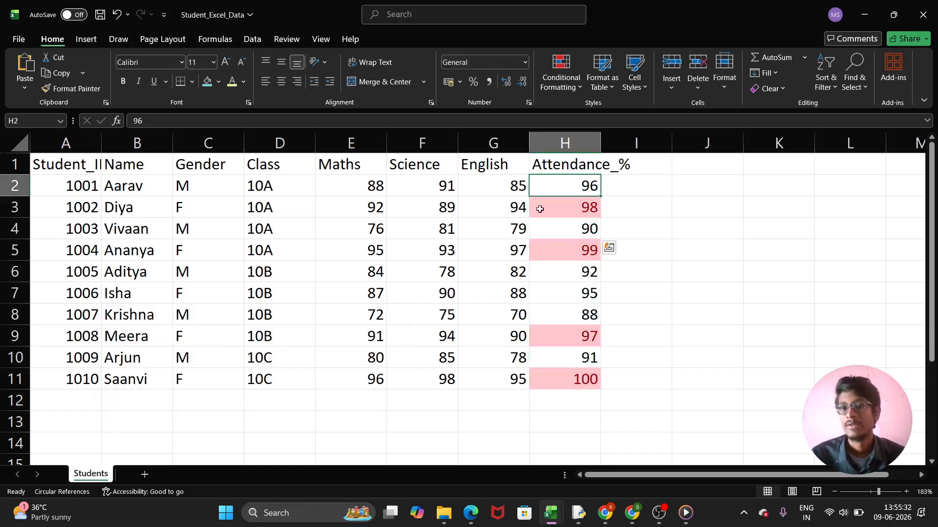
shift+click(557, 382)
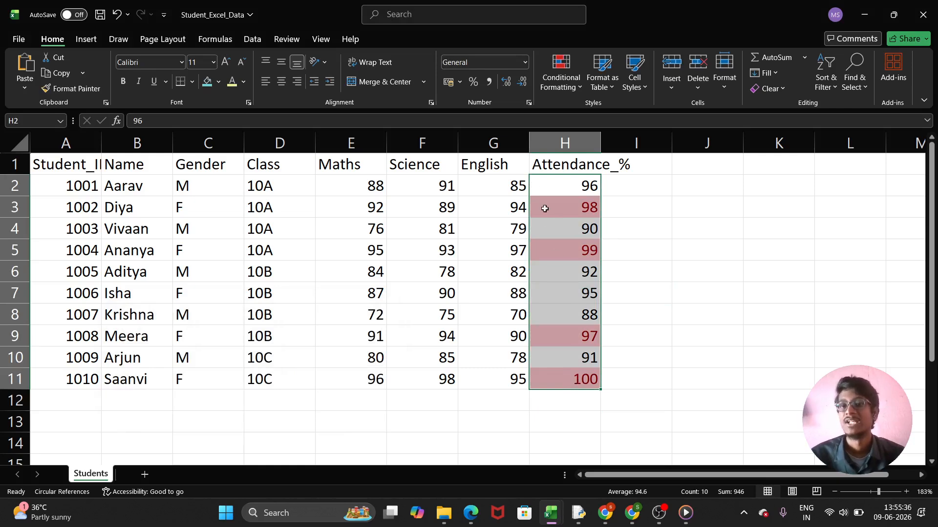
- Highlight English marks in G2:G11 less than 80 with Yellow Fill with Dark Yellow Text
drag(472, 182, 504, 379)
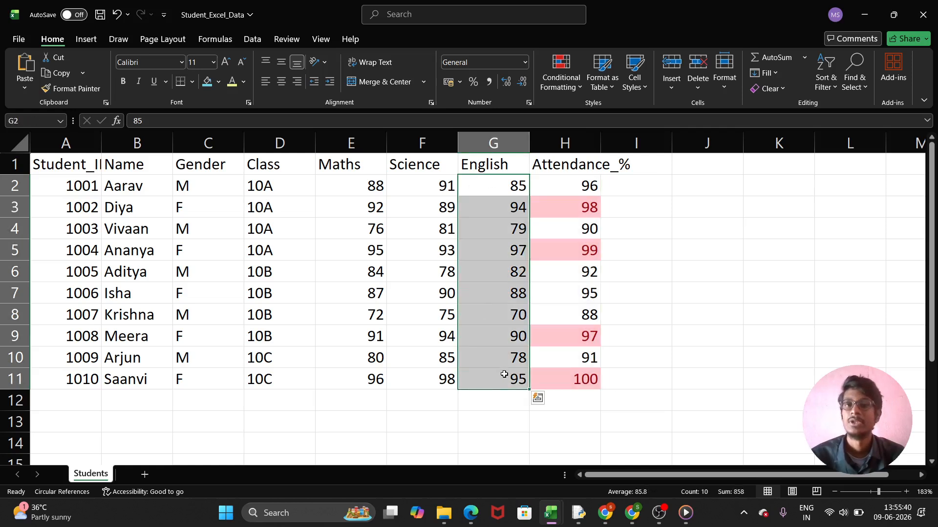
click(577, 92)
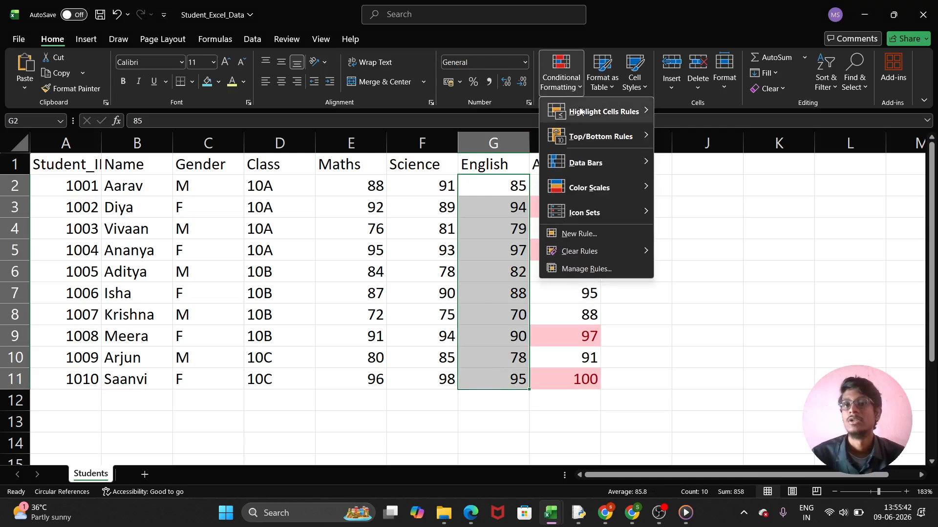
mouse_move(581, 111)
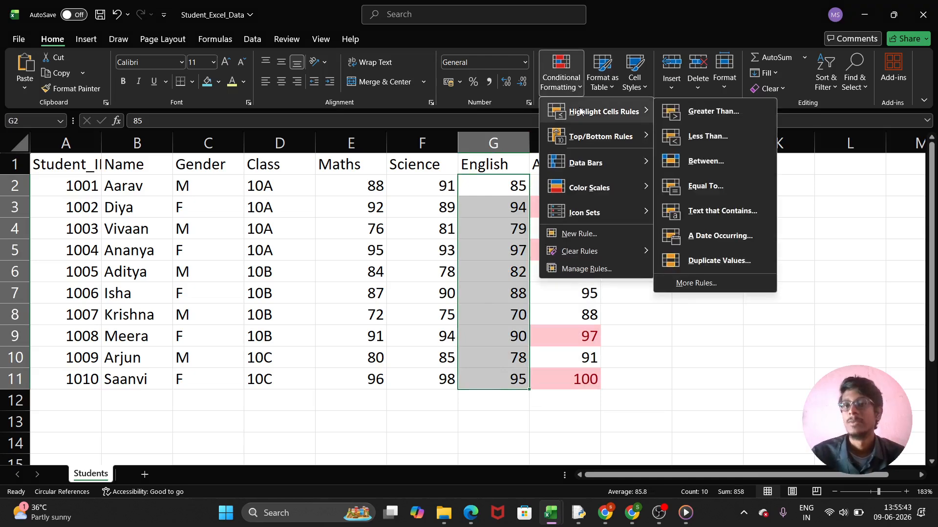
click(710, 137)
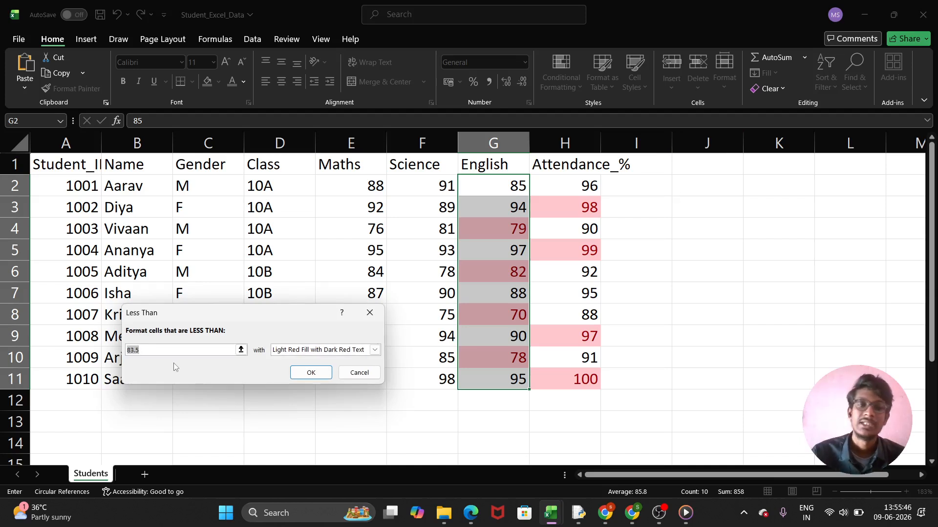
key(BackSpace)
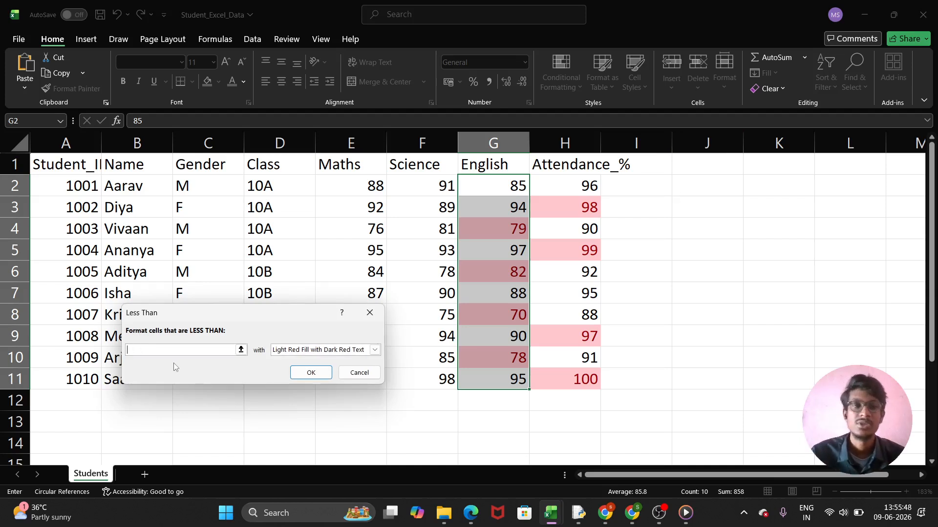
text(80)
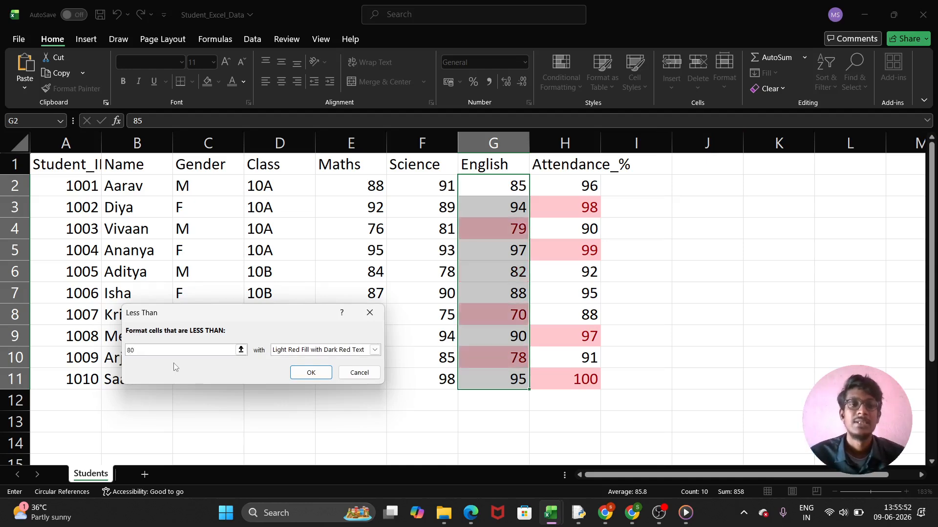
click(374, 350)
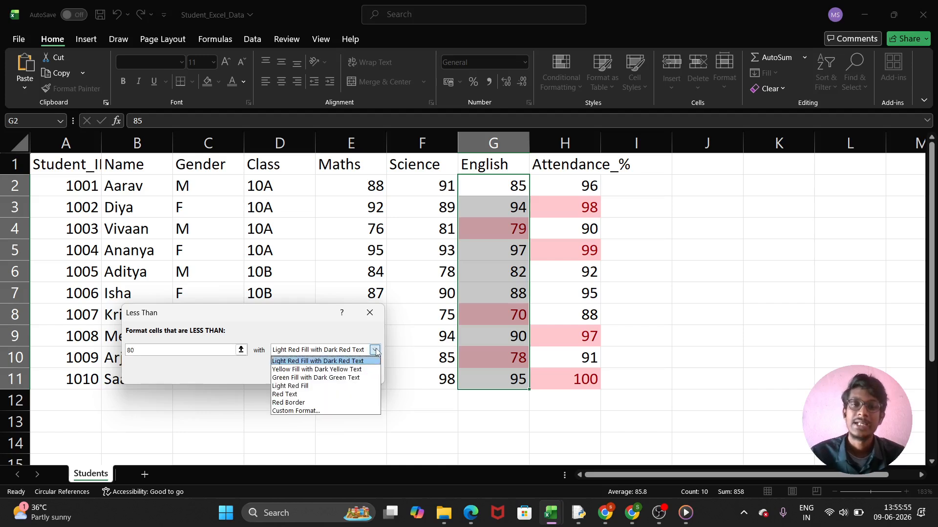
click(289, 370)
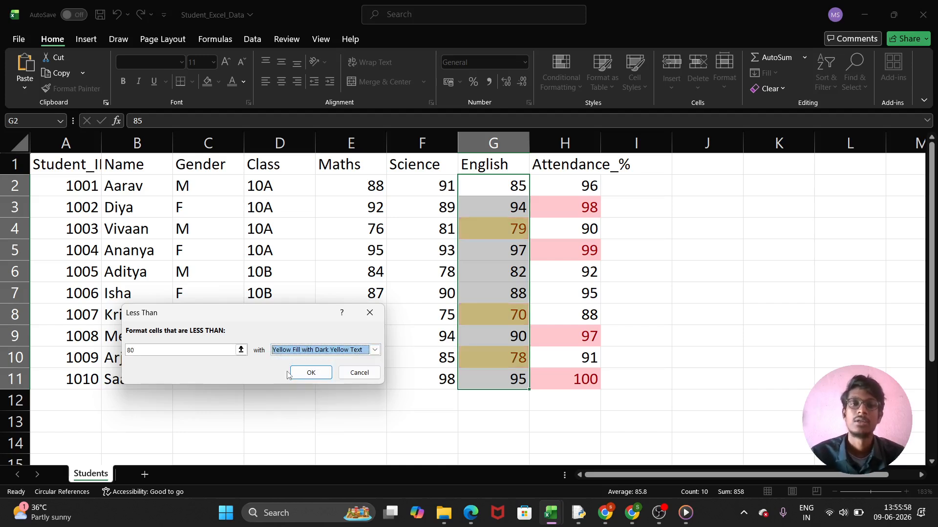
click(314, 374)
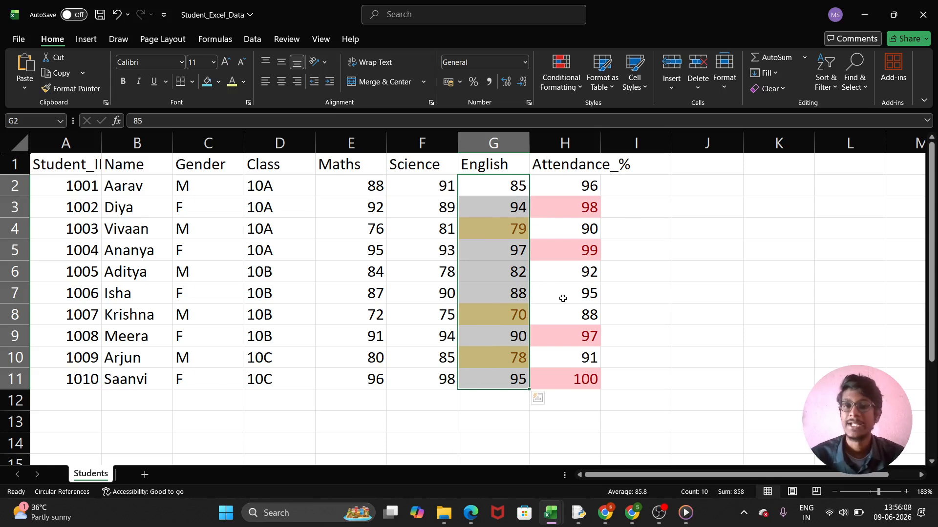
click(657, 321)
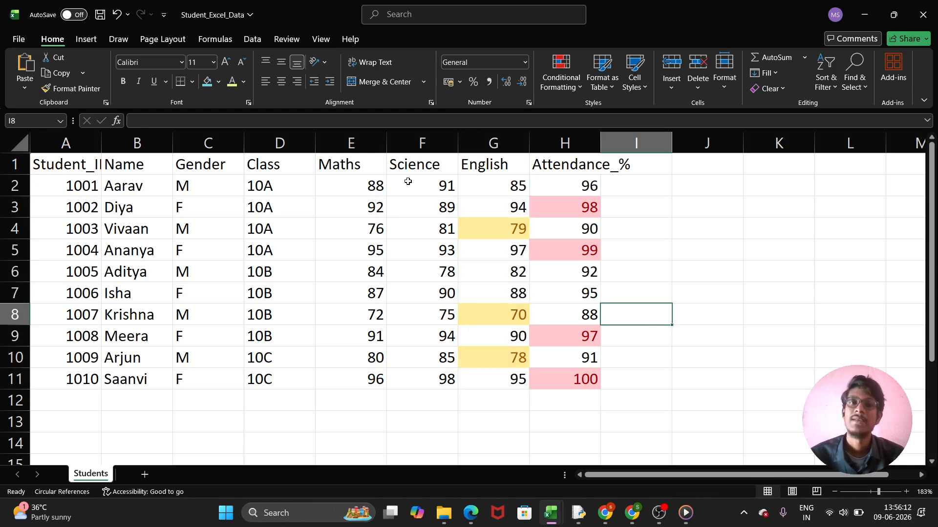
- Highlight Maths marks in E2:E11 between 85 and 90 with Light Red Fill with Dark Red Text
drag(354, 183, 362, 379)
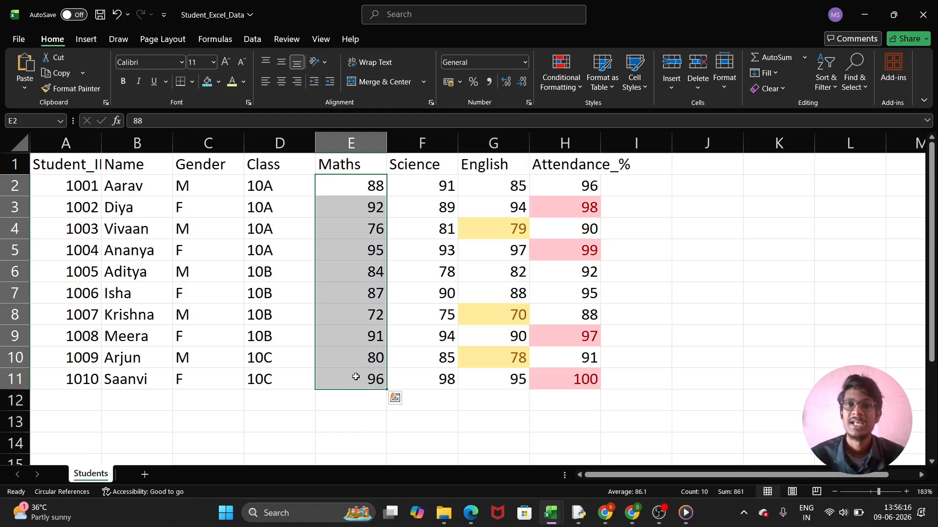
click(573, 87)
mouse_move(608, 112)
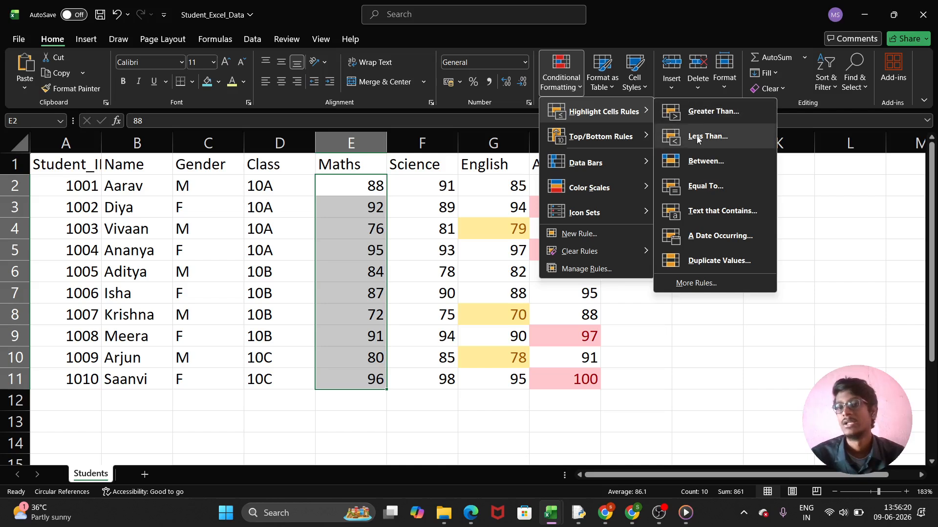
click(708, 162)
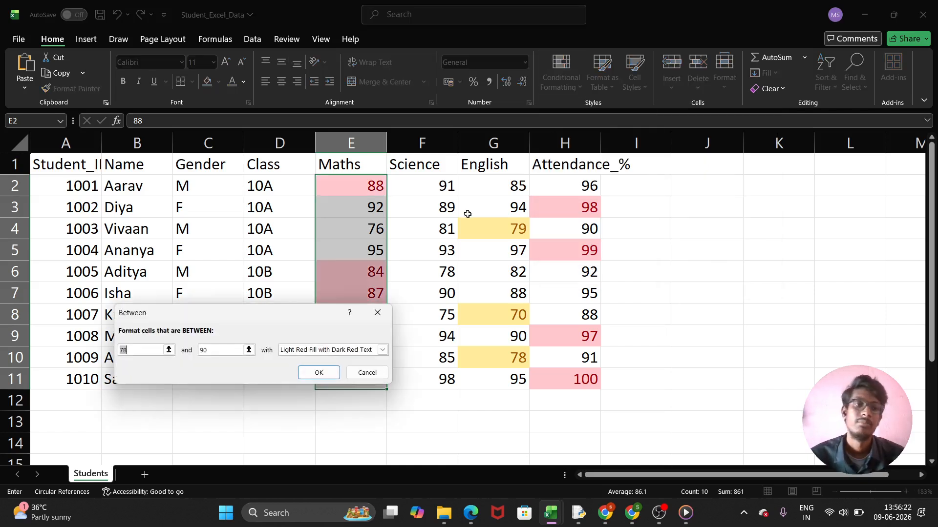
click(137, 349)
key(BackSpace)
key(BackSpace)
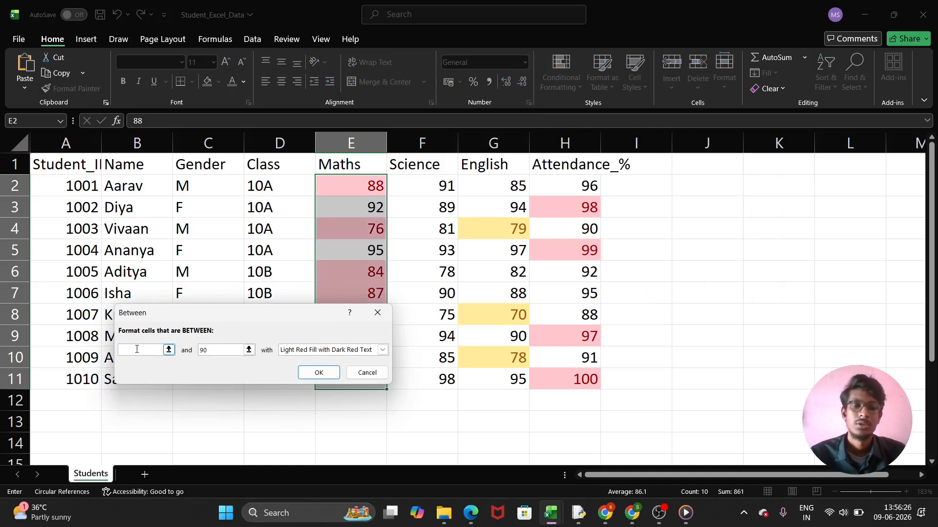
text(85)
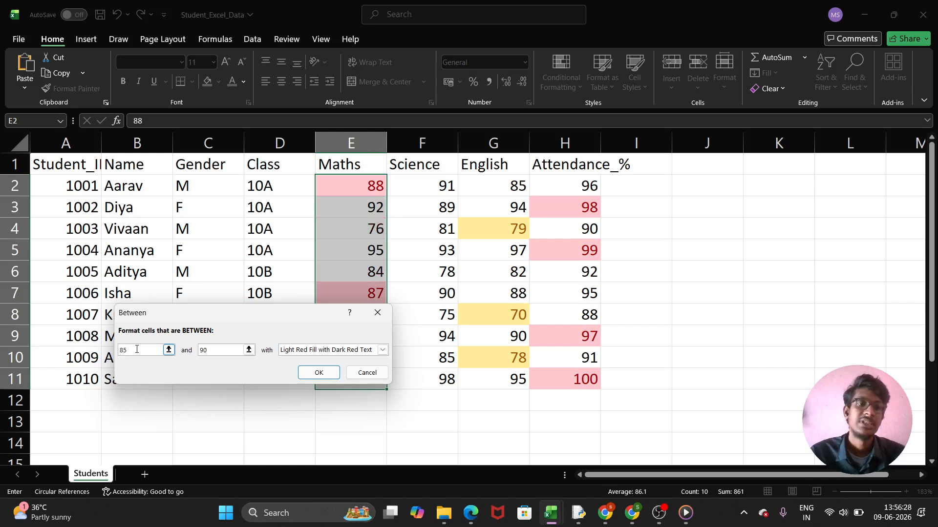
click(209, 349)
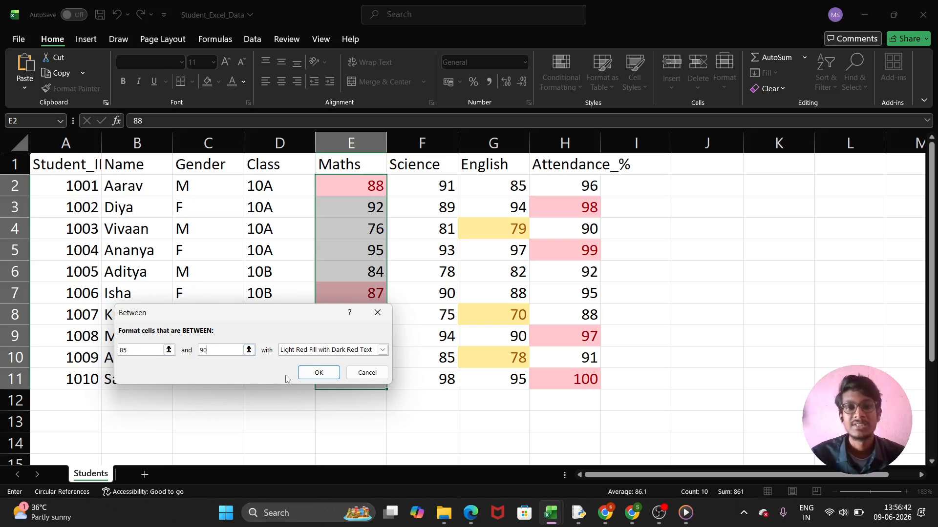
click(319, 374)
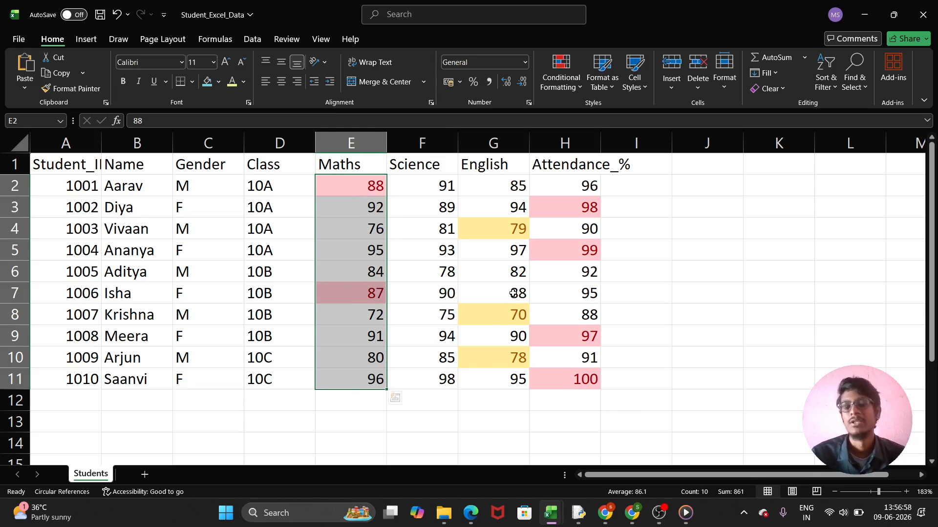
click(620, 288)
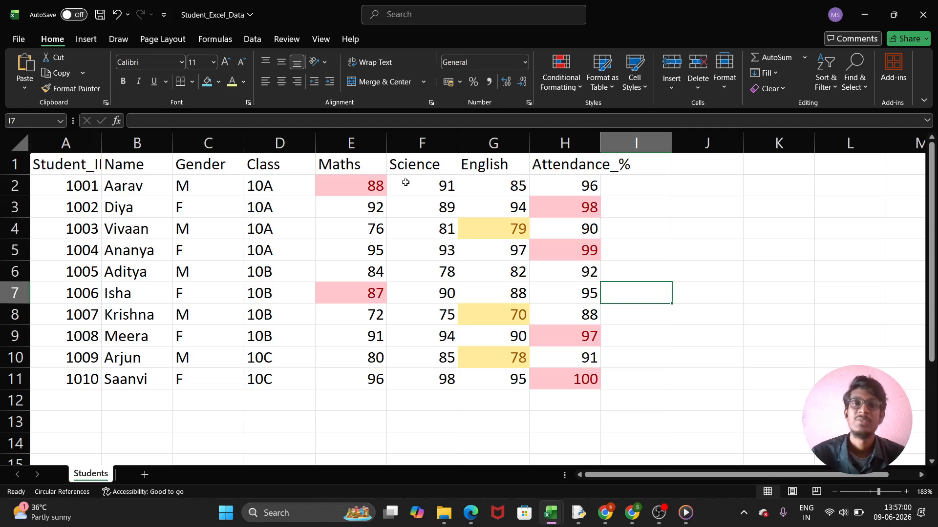
drag(404, 183, 453, 370)
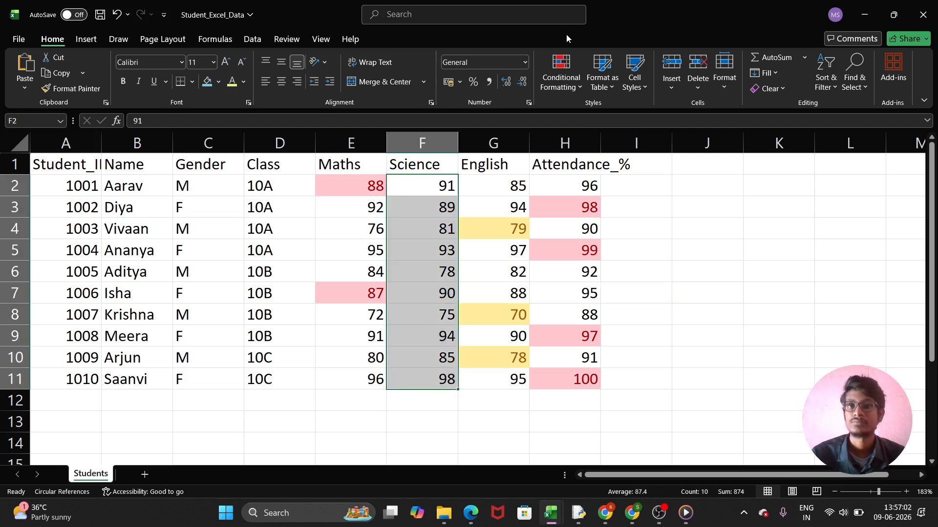
click(561, 71)
mouse_move(610, 109)
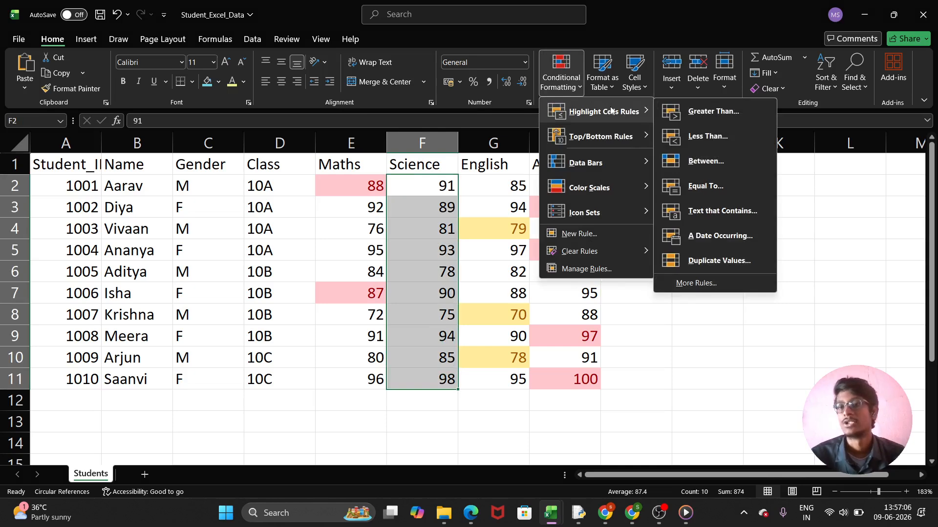
click(708, 189)
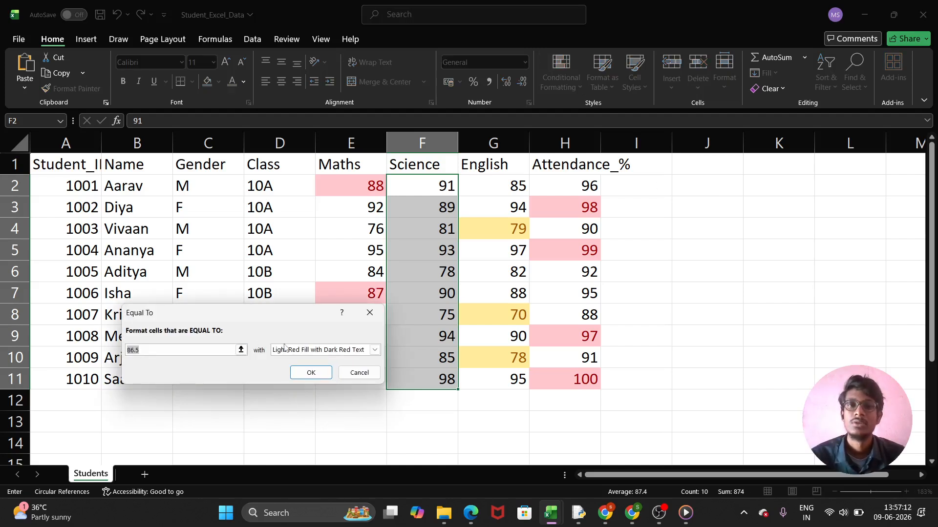
click(370, 313)
click(461, 267)
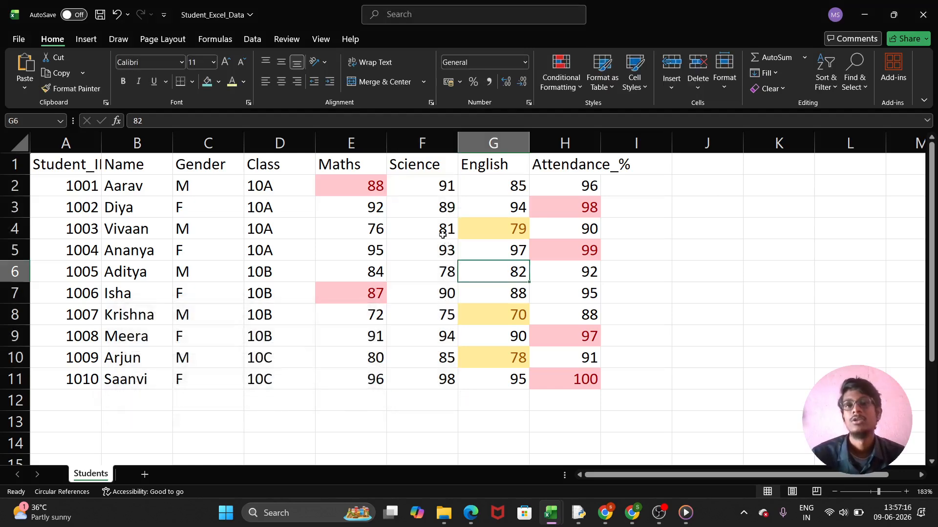
- Change the first student's Science mark in F2 to 90
click(421, 186)
key(BackSpace)
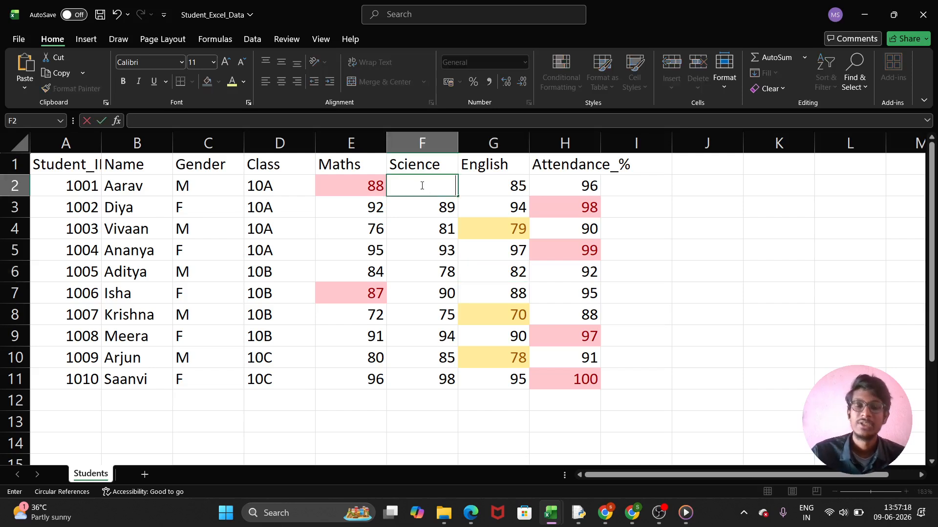
text(90)
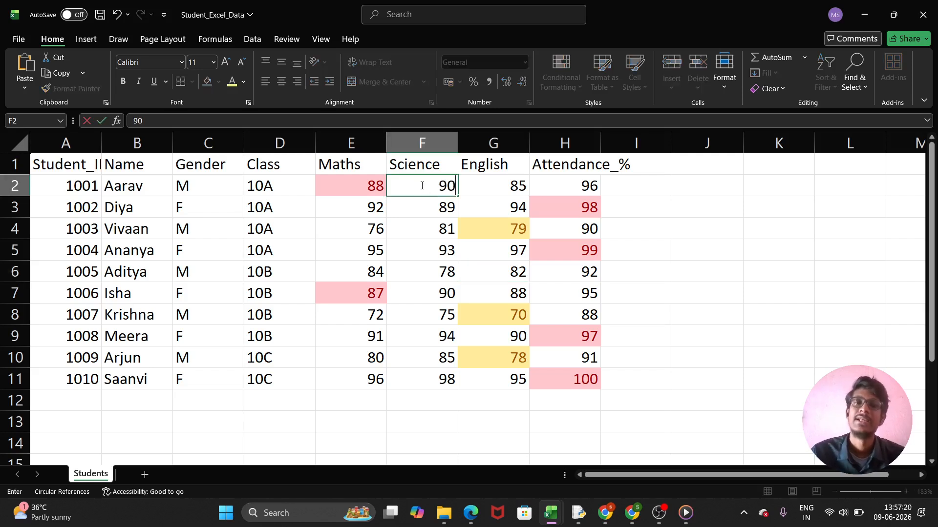
click(562, 229)
- Highlight Science marks in F2:F11 equal to 90 with Green Fill with Dark Green Text
drag(420, 187, 450, 375)
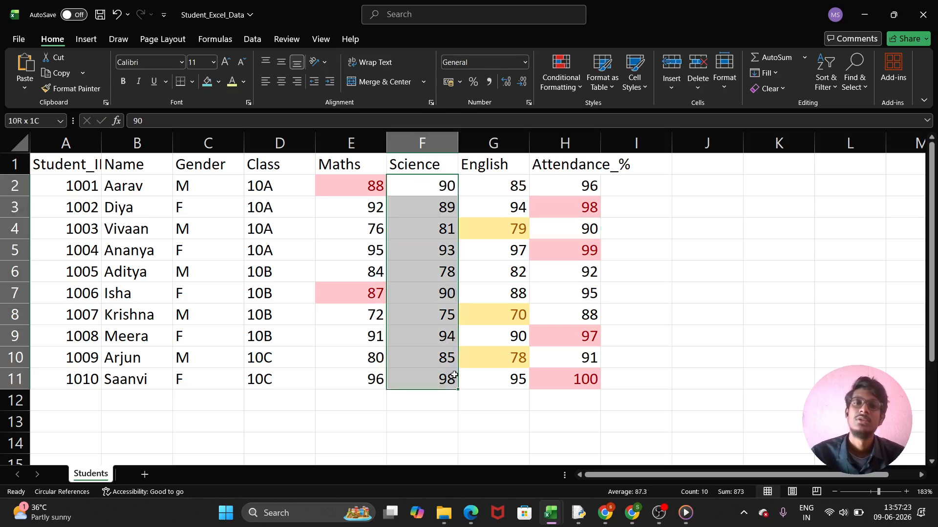
click(561, 78)
mouse_move(584, 109)
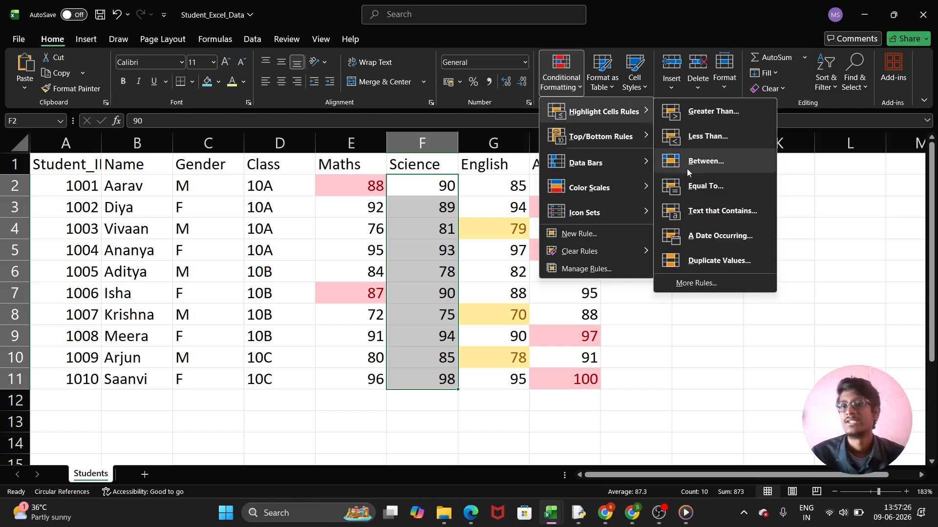
click(714, 190)
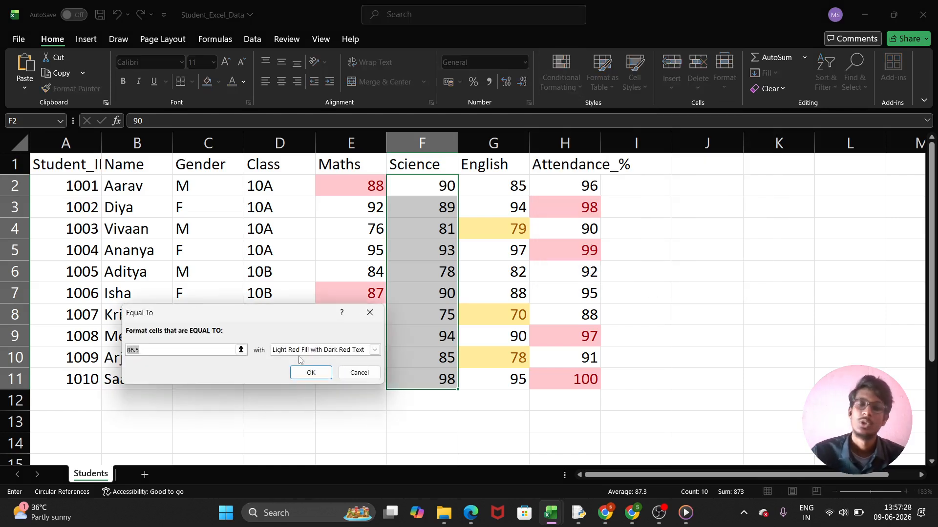
key(BackSpace)
text(0)
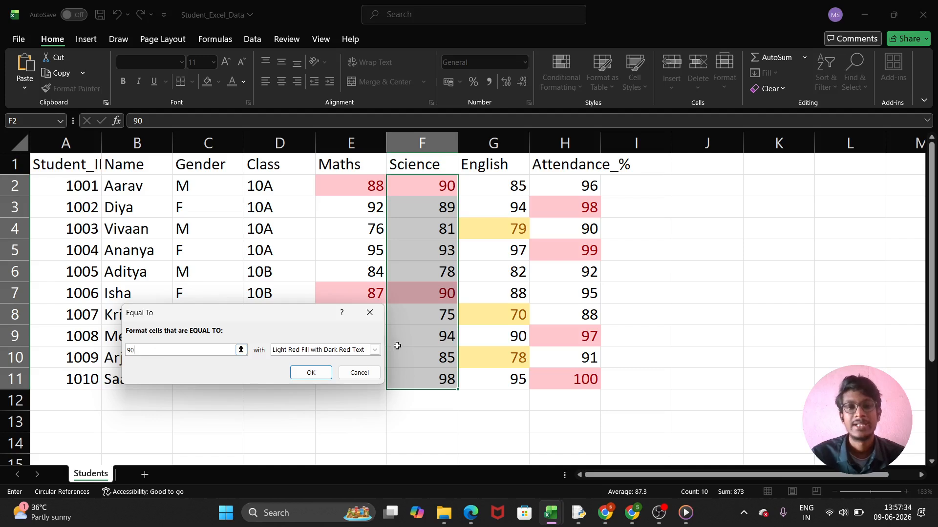
click(374, 349)
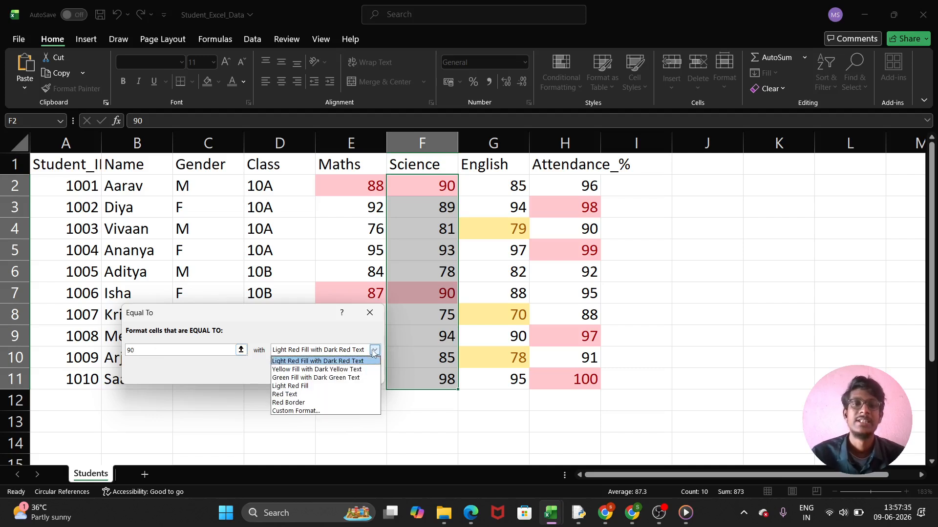
click(287, 377)
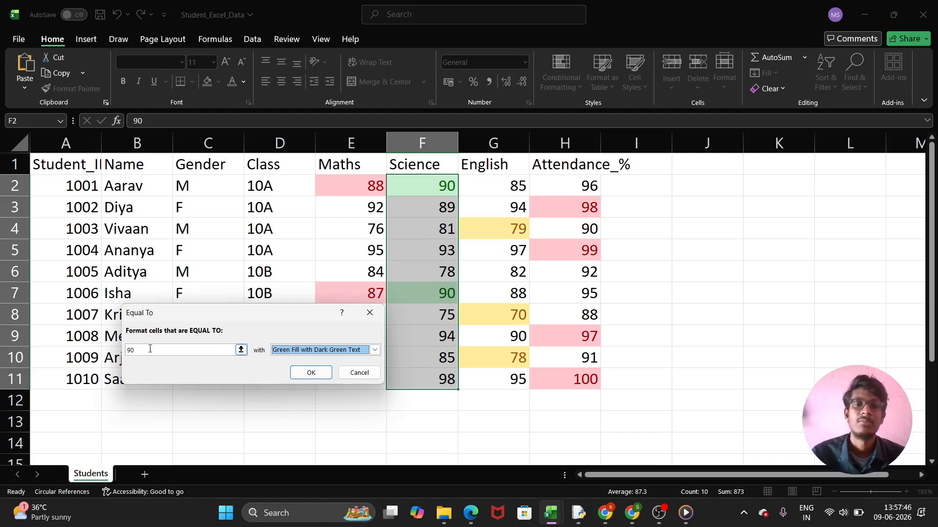
click(310, 372)
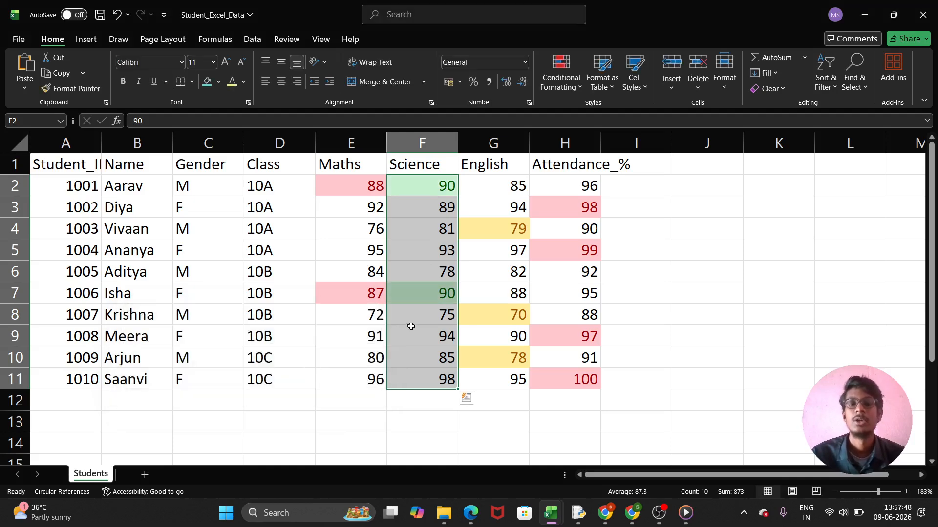
click(657, 296)
click(579, 88)
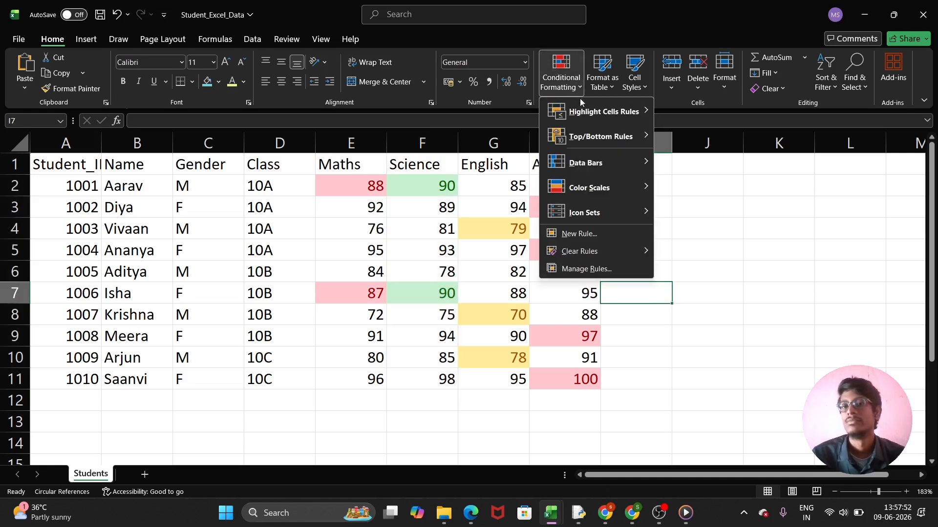
mouse_move(611, 112)
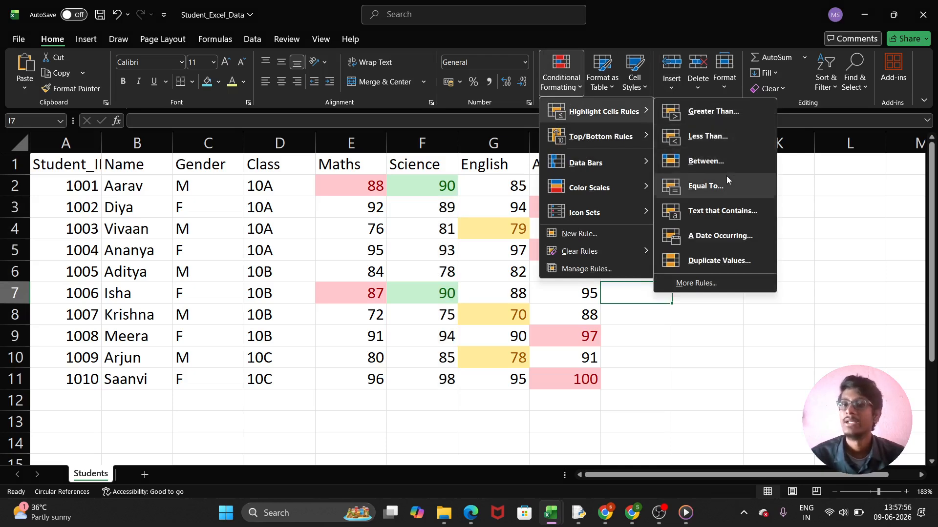
click(736, 218)
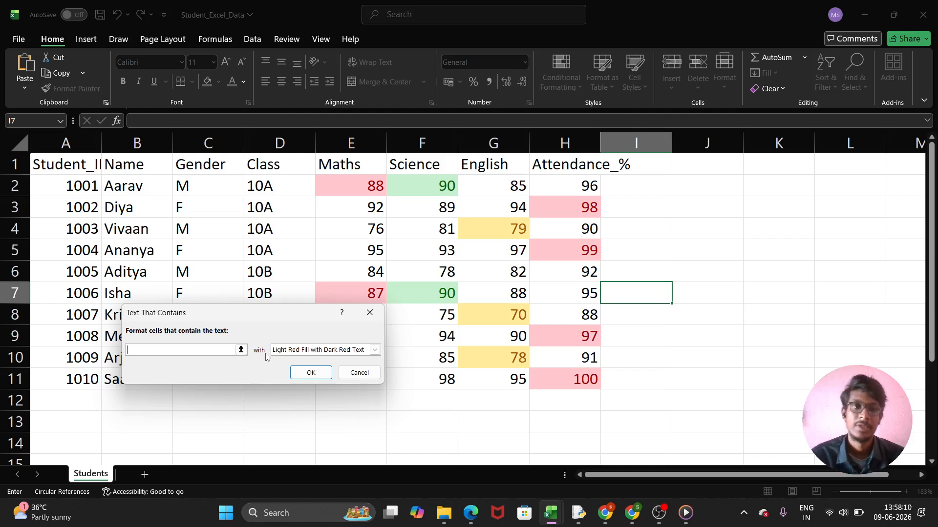
text(82)
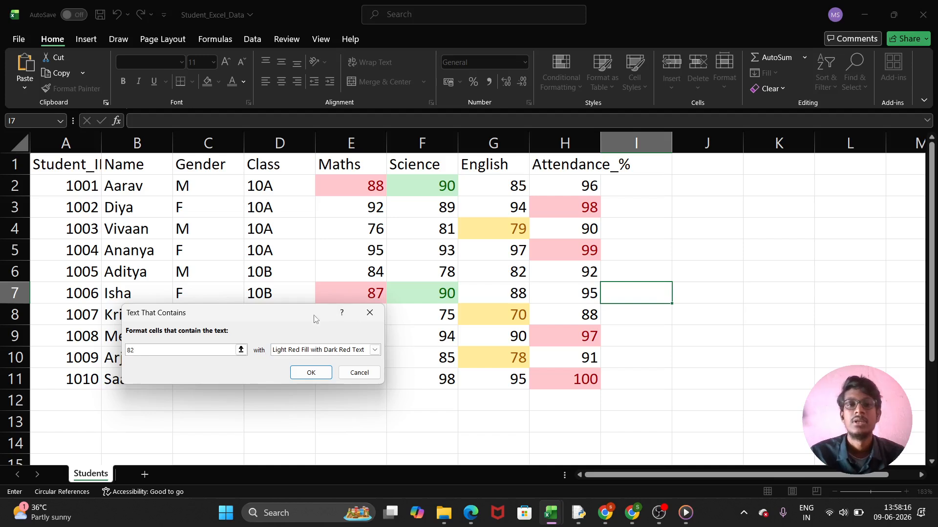
click(369, 317)
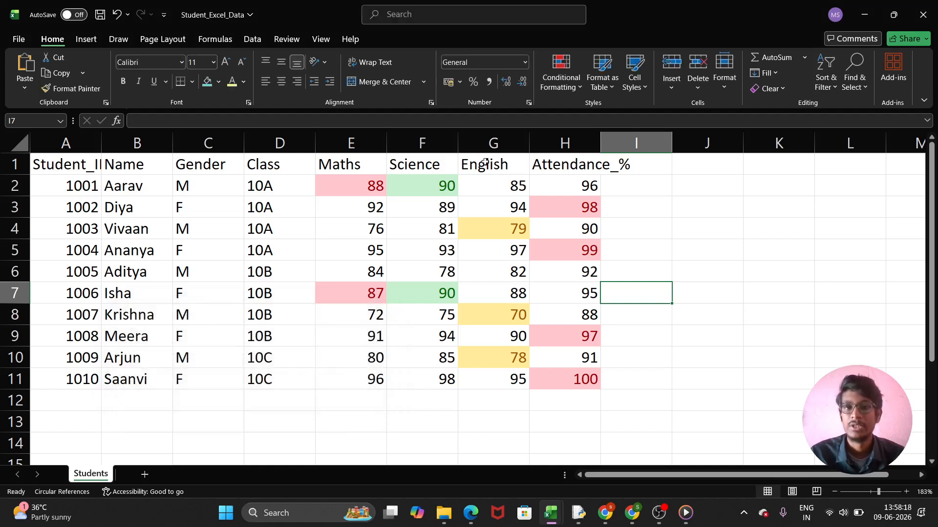
- Highlight English marks in G2:G13 that contain the text 88 with Light Red Fill with Dark Red Text
drag(489, 183, 518, 425)
click(561, 71)
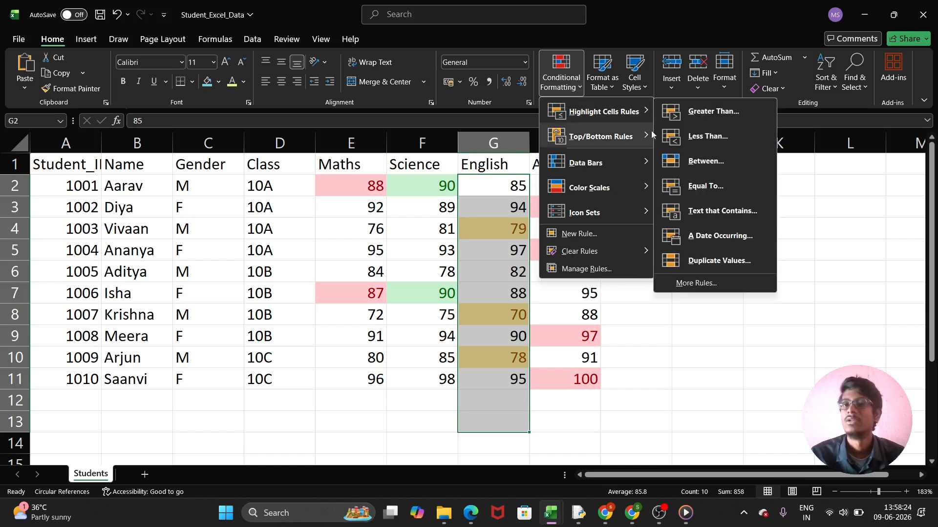
click(699, 216)
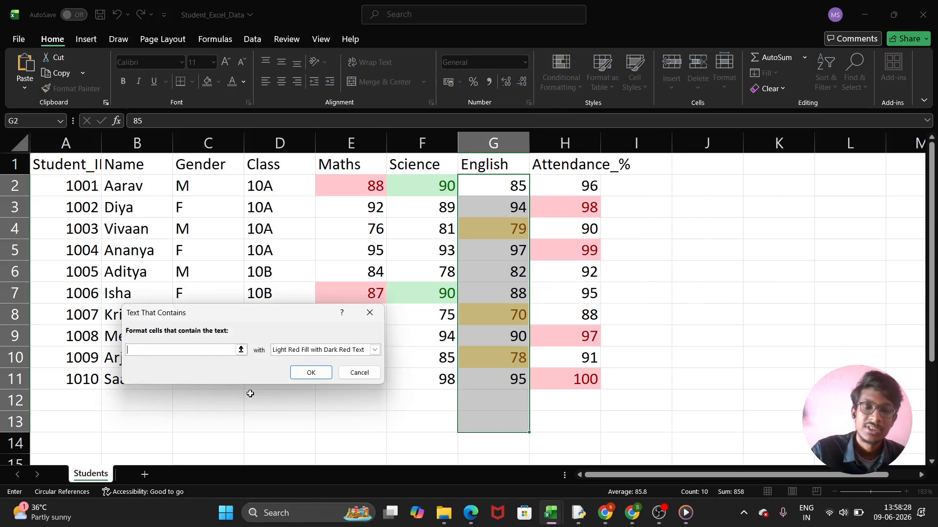
text(82)
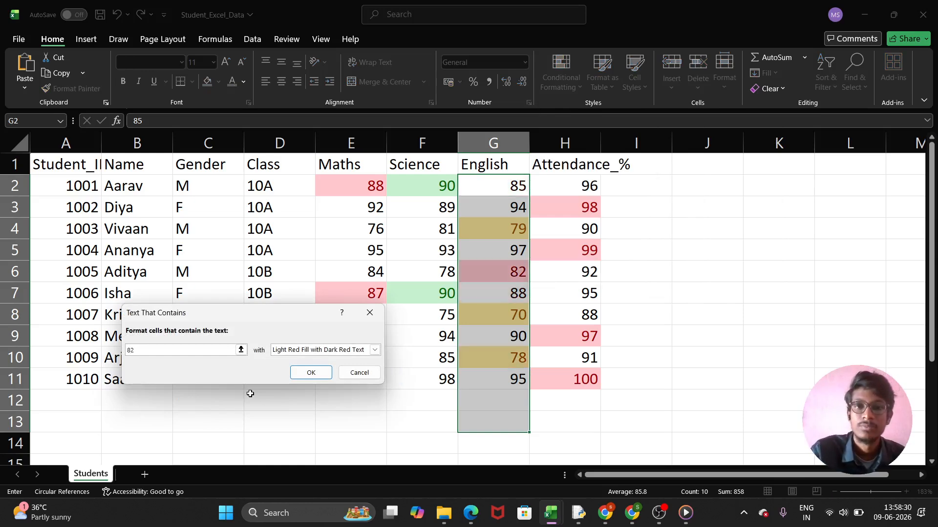
click(375, 350)
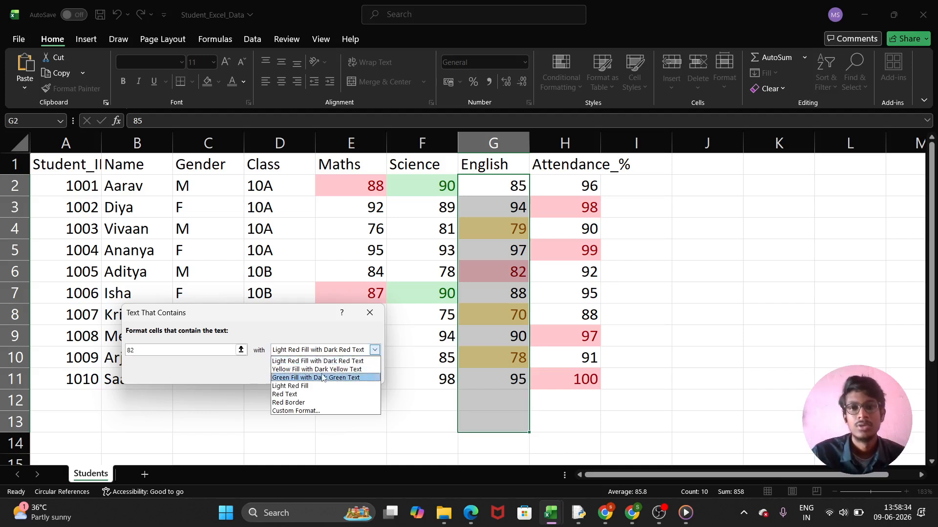
click(301, 362)
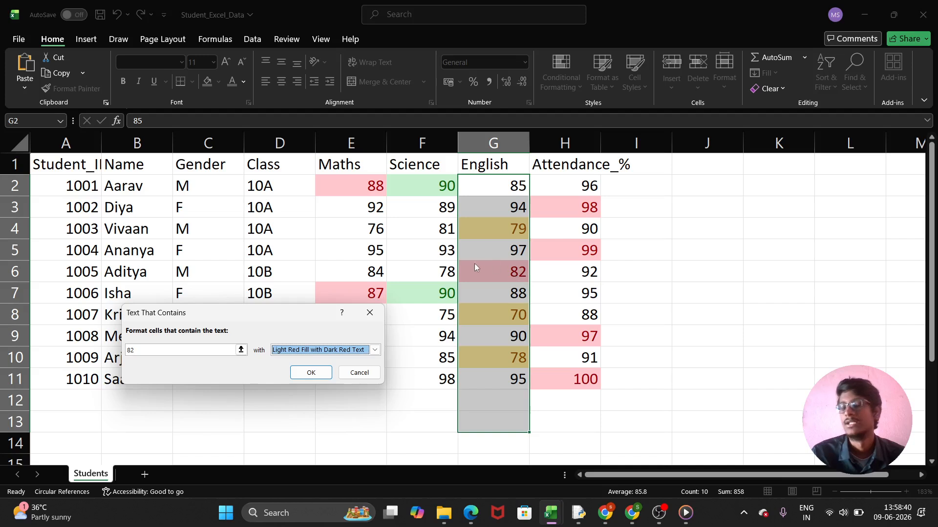
click(147, 352)
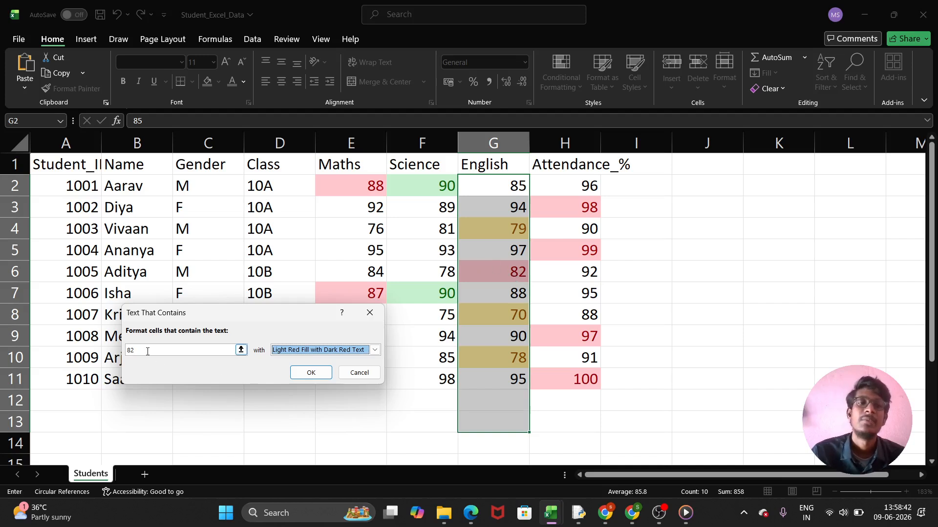
key(BackSpace)
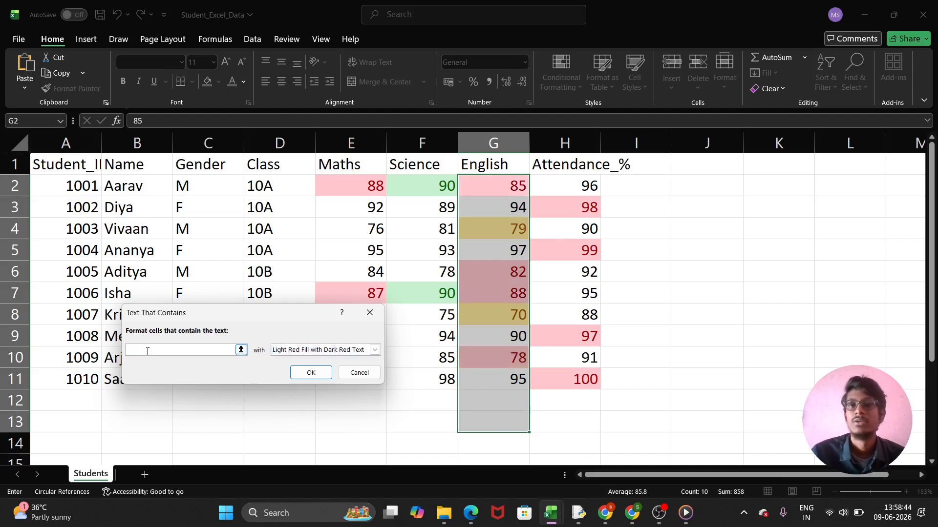
text(9)
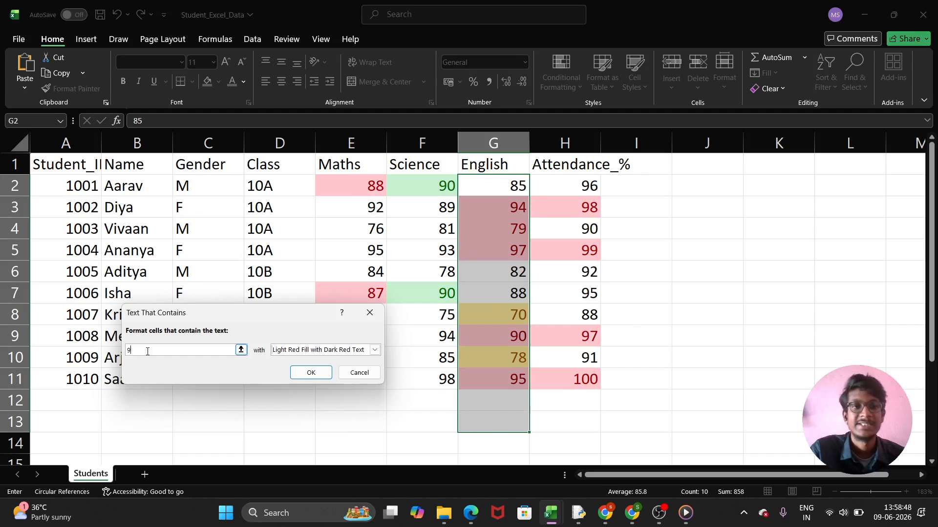
text(4)
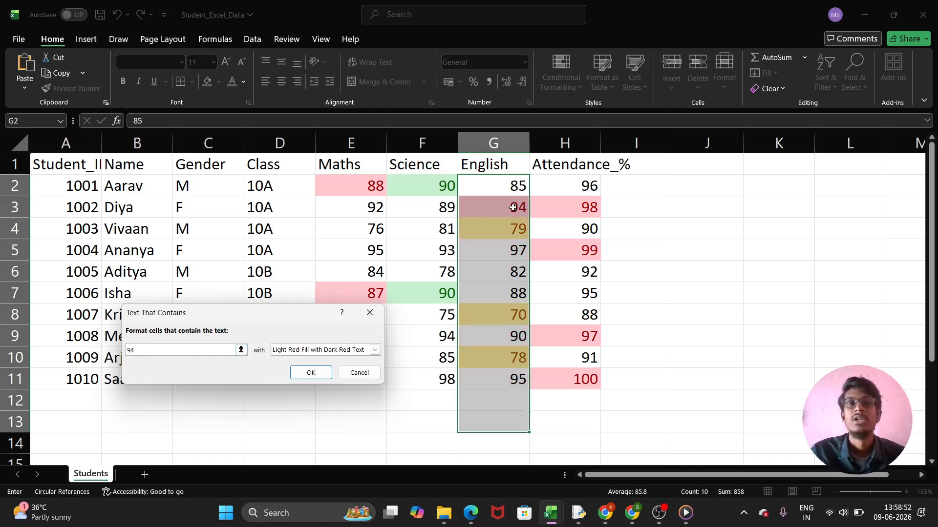
key(BackSpace)
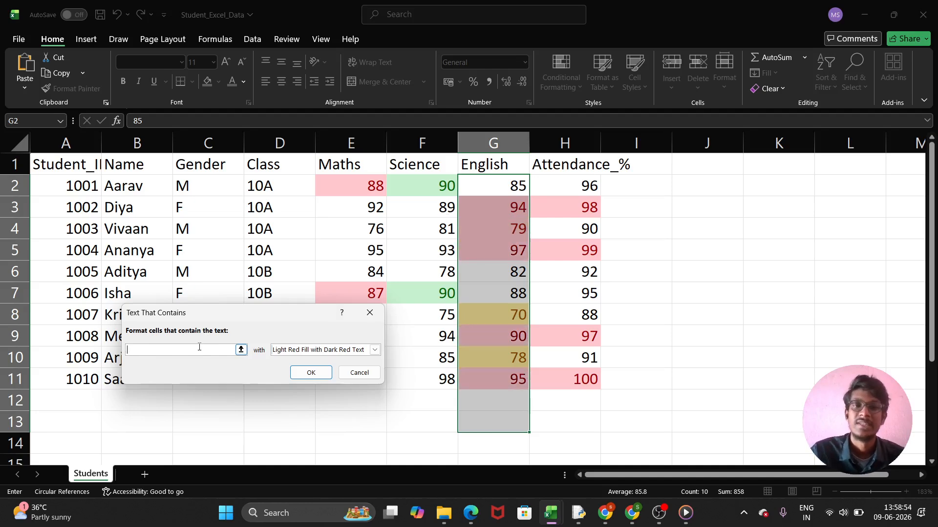
text(88)
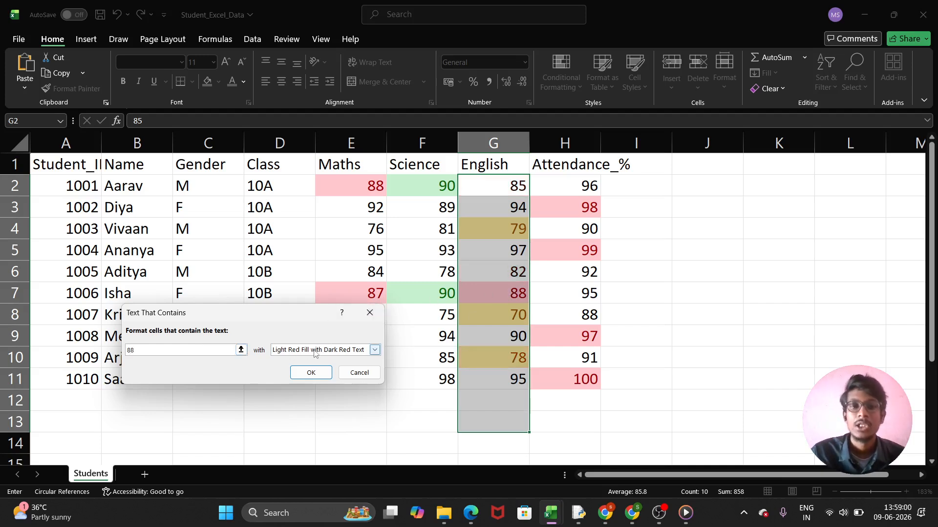
click(311, 373)
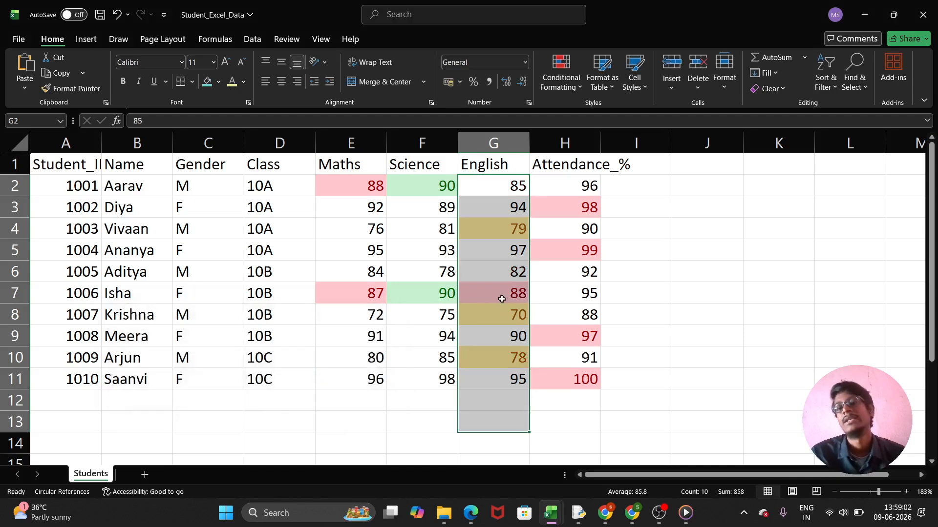
click(640, 300)
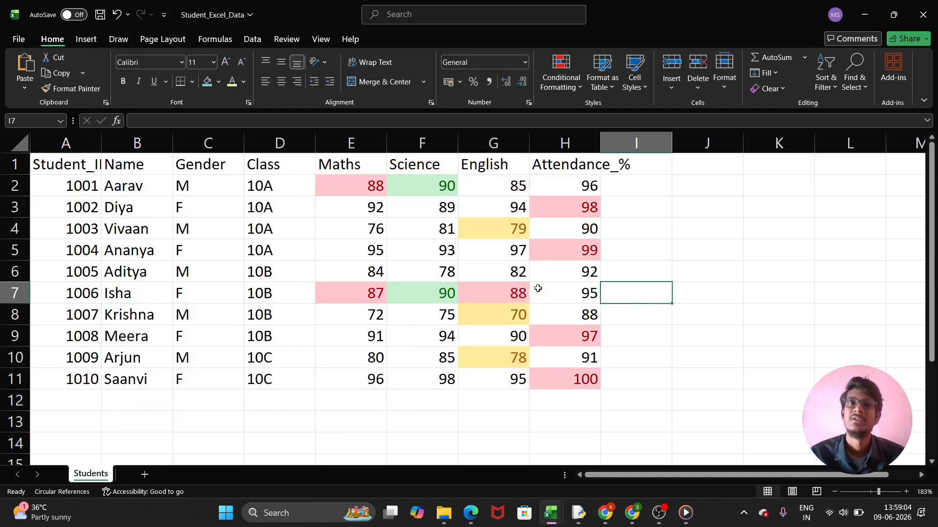
- Examine the value types and format options of the Duplicate Values highlight rule, and close it without applying
click(666, 242)
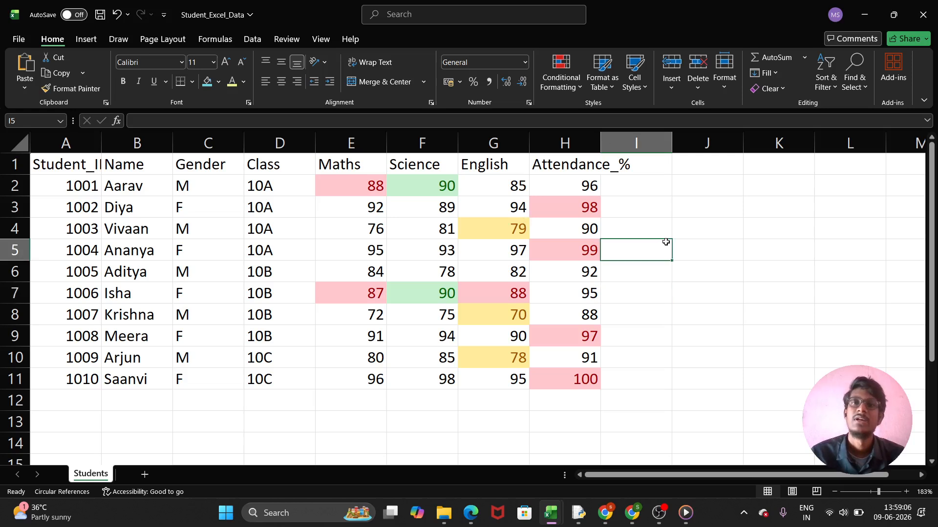
click(561, 73)
mouse_move(587, 113)
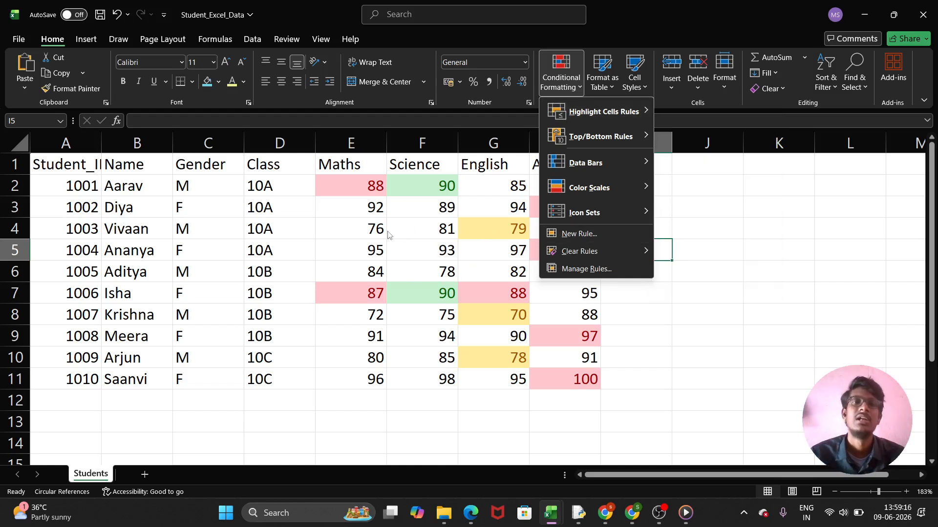
mouse_move(573, 140)
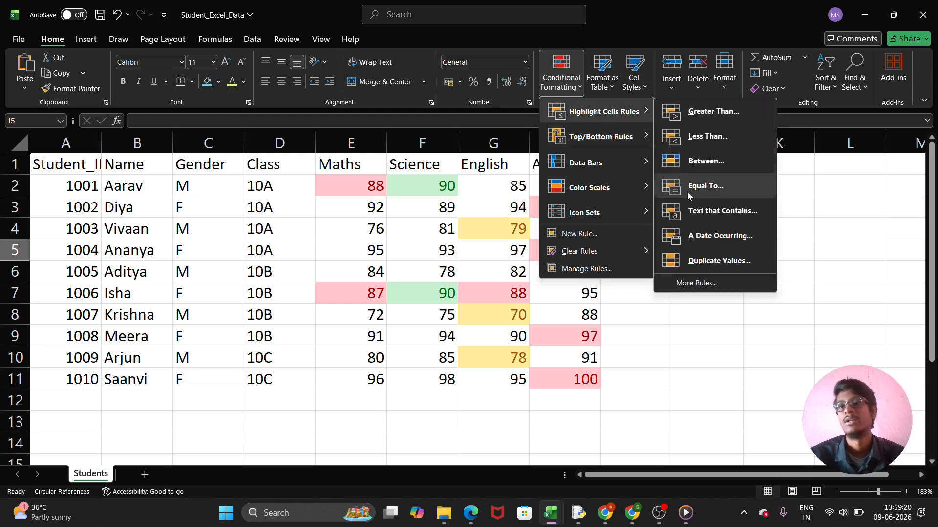
click(713, 258)
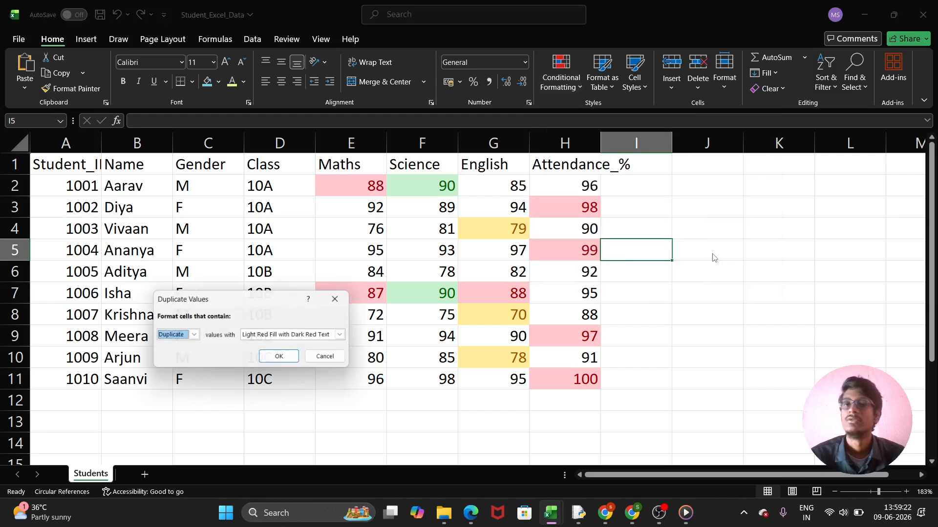
click(193, 336)
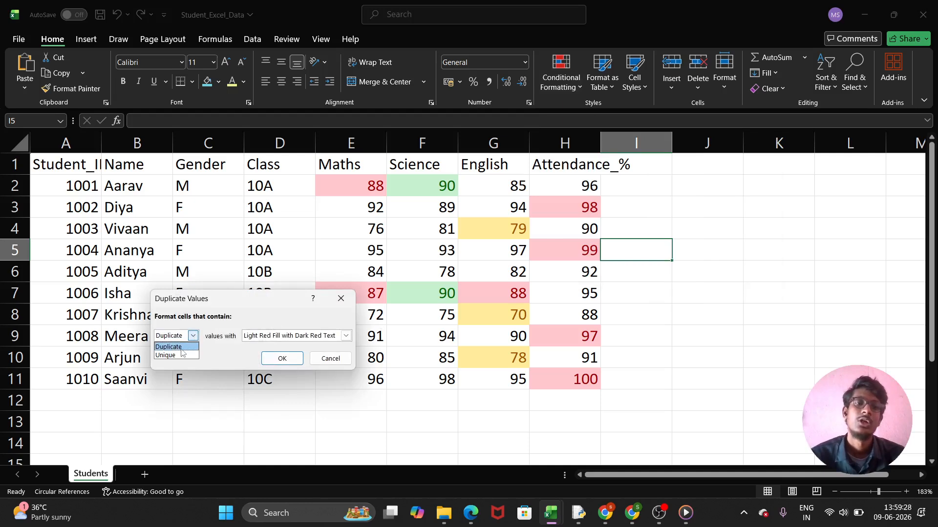
click(345, 336)
click(346, 336)
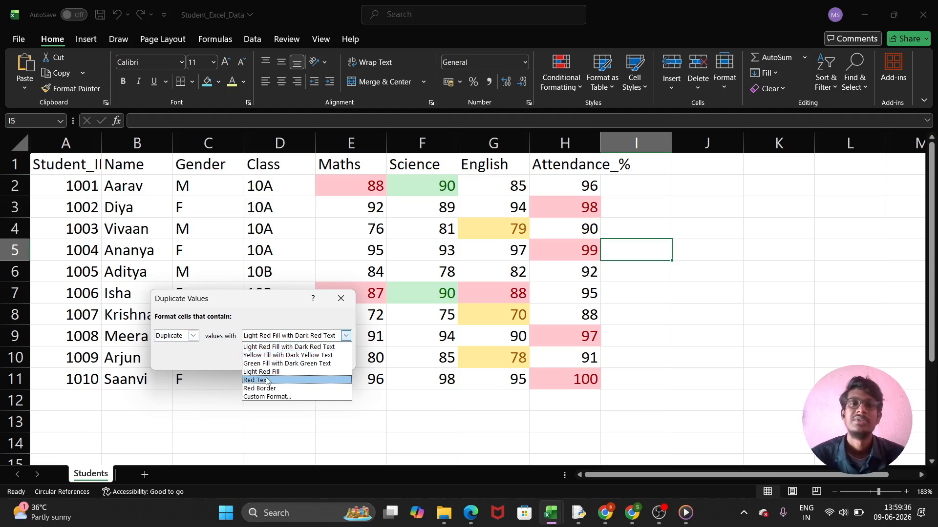
click(576, 315)
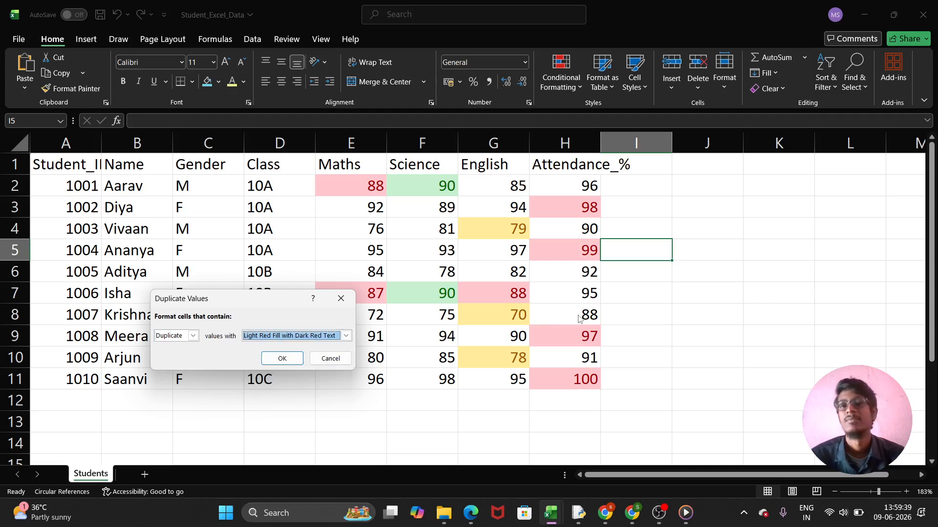
click(345, 297)
- Undo all applied highlight rules across the mark and attendance columns, together with the change to the Science mark in F2
click(623, 334)
key(ctrl+z)
key(ctrl+z)
key(ctrl+z)
key(ctrl+z)
key(ctrl+z)
key(ctrl+z)
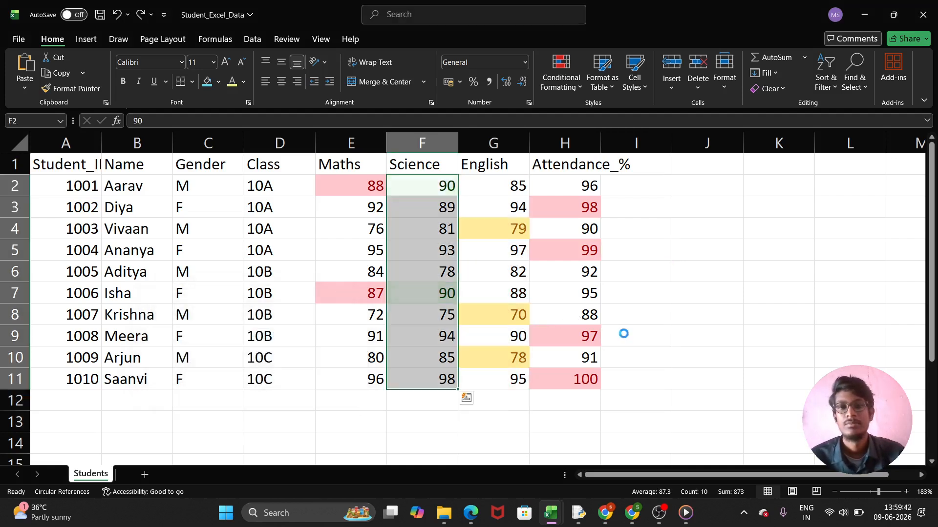
click(624, 334)
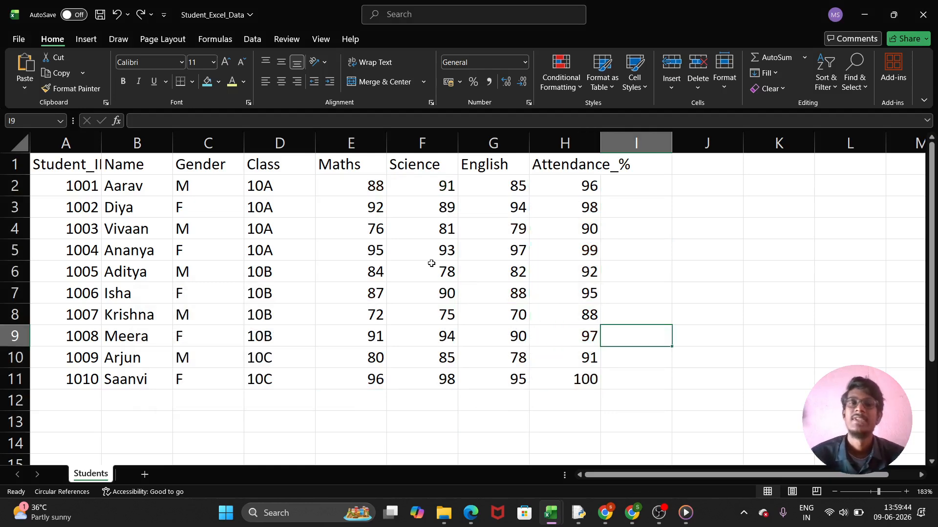
drag(337, 184, 604, 392)
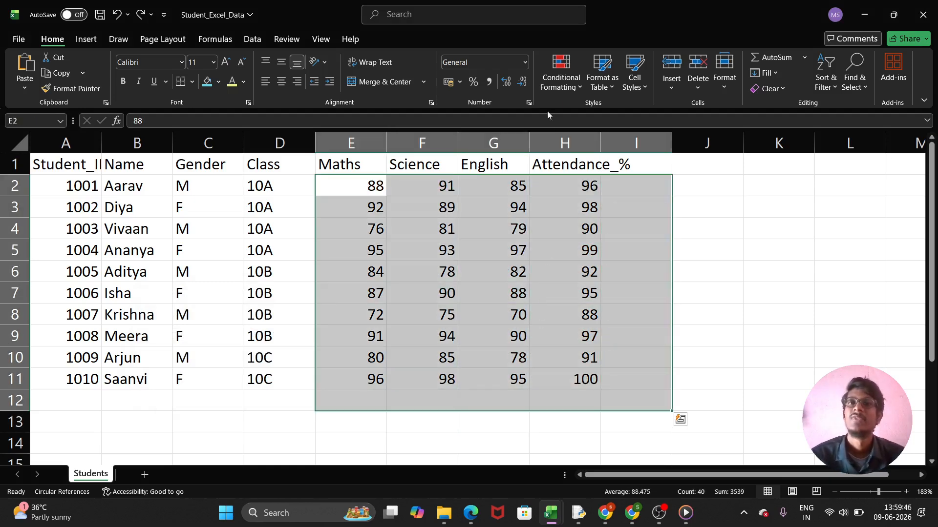
click(561, 81)
mouse_move(601, 113)
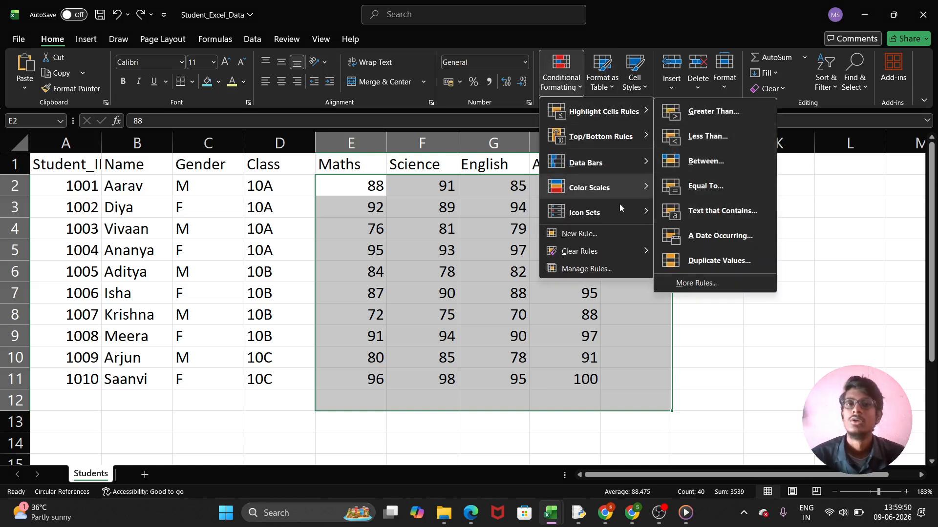
click(488, 276)
click(420, 184)
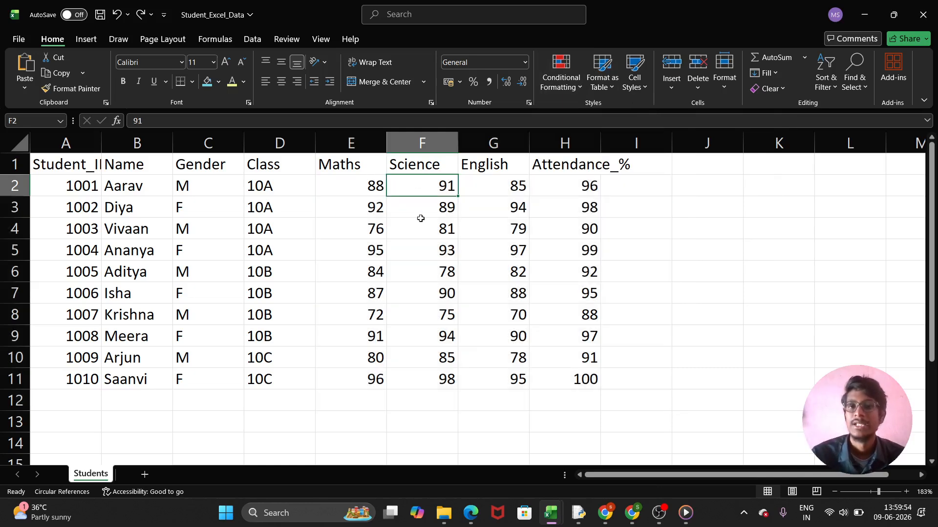
- Highlight duplicate values across the marks and attendance in E2:I12 with Yellow Fill with Dark Yellow Text
drag(334, 188, 621, 408)
click(562, 71)
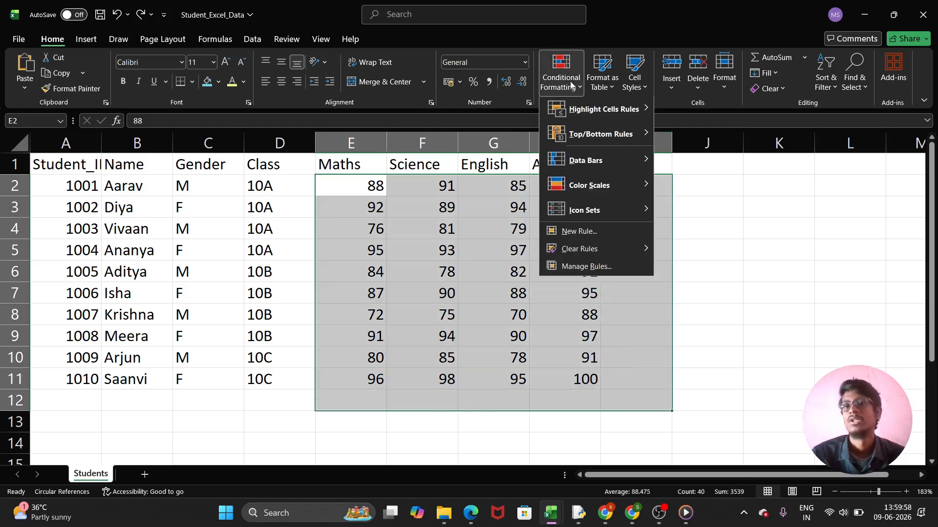
mouse_move(593, 113)
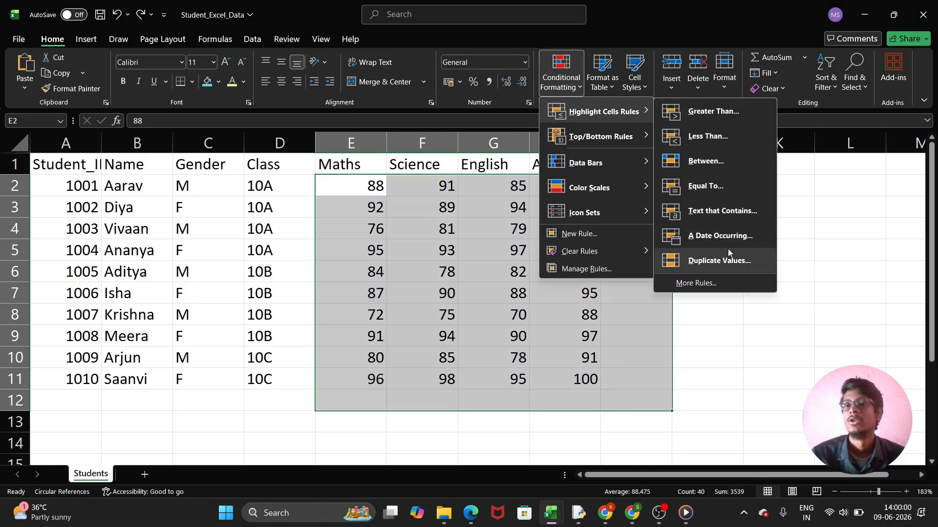
click(721, 260)
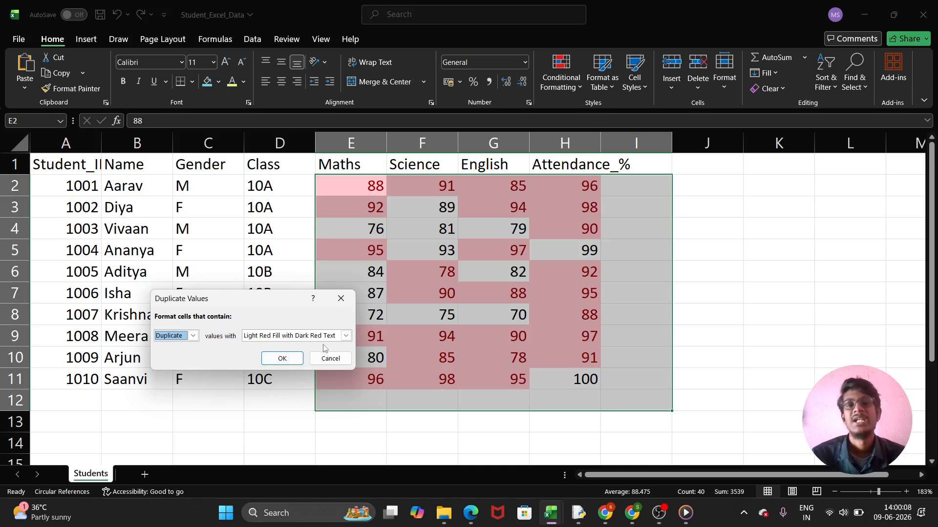
click(345, 336)
click(285, 351)
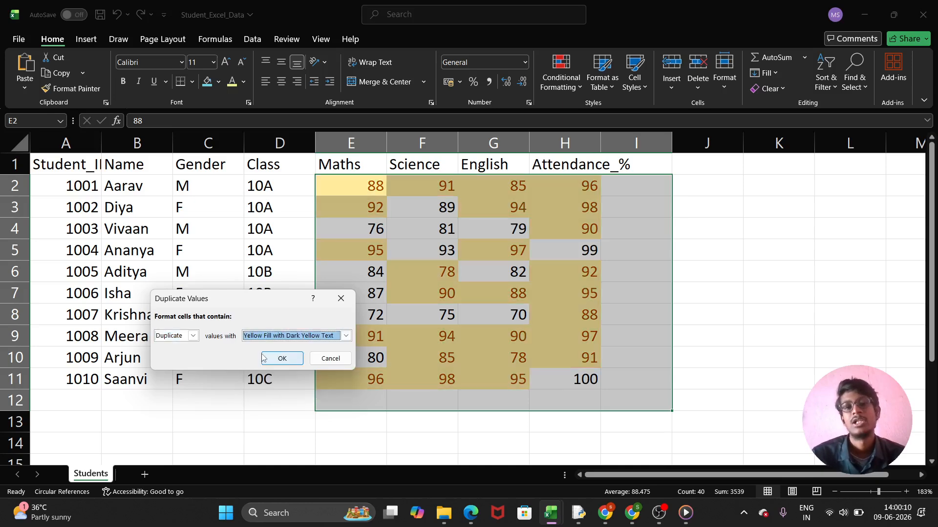
click(282, 359)
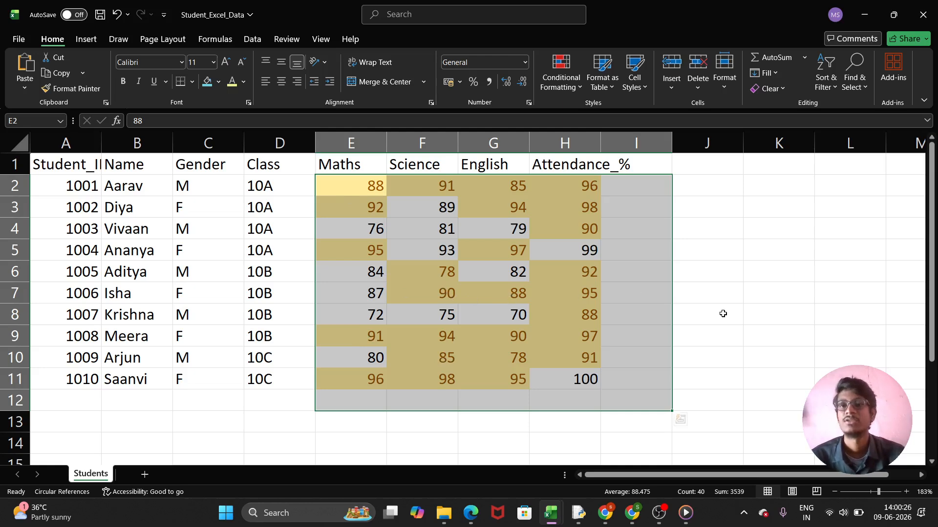
- Undo the yellow duplicate-values highlight on the marks and attendance range
click(669, 309)
key(ctrl+z)
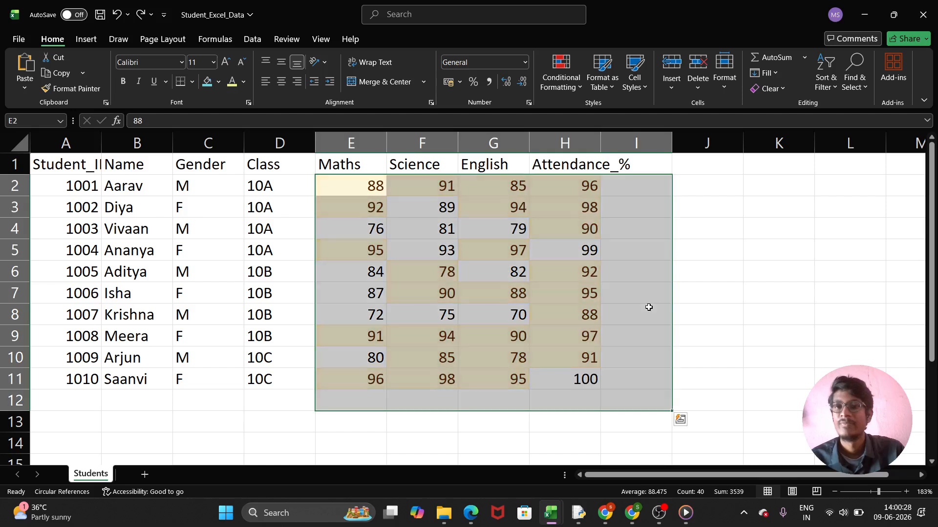
click(568, 185)
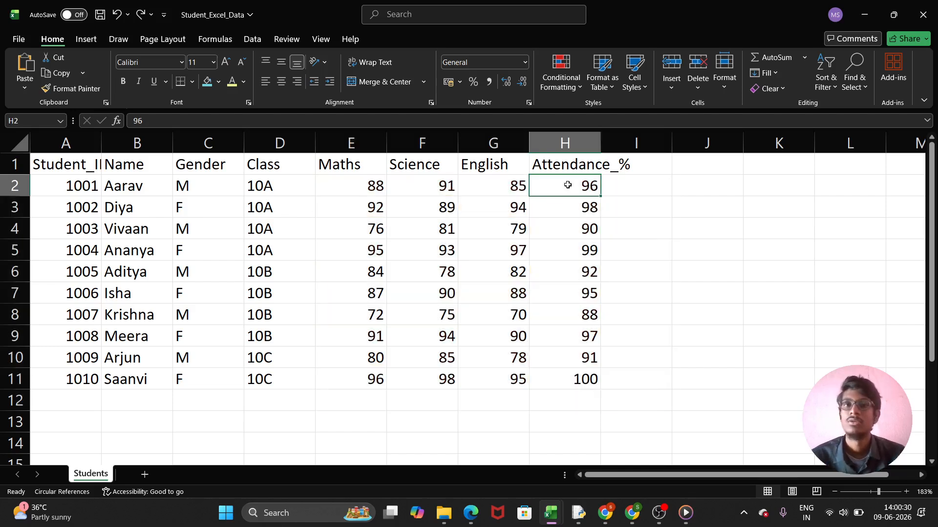
- Set the first student's Science mark in F2 to 90
click(444, 190)
key(BackSpace)
text(90)
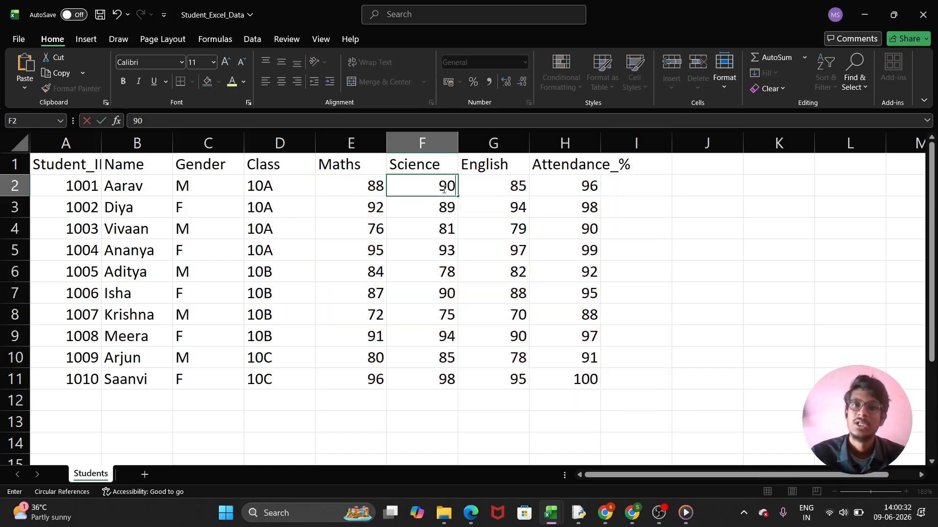
click(420, 209)
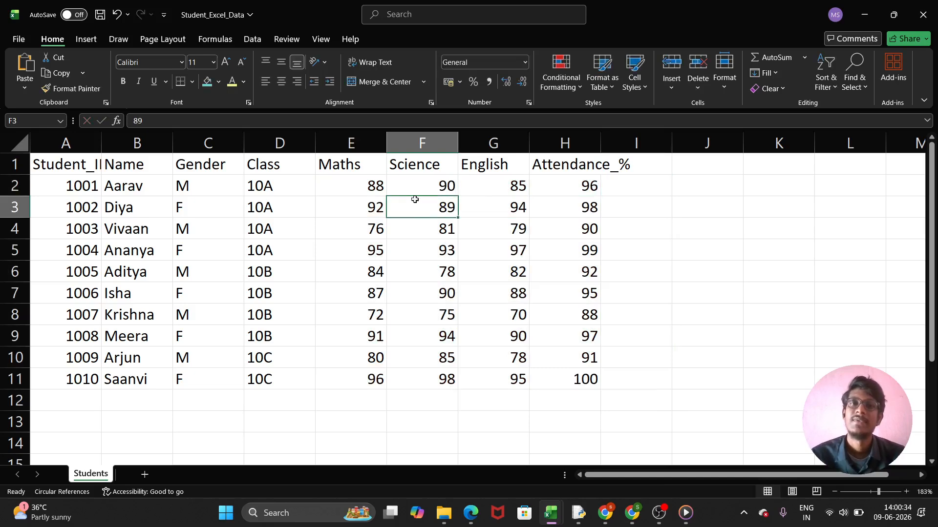
- Highlight duplicate Science marks in F2:F11 with Green Fill with Dark Green Text
click(405, 188)
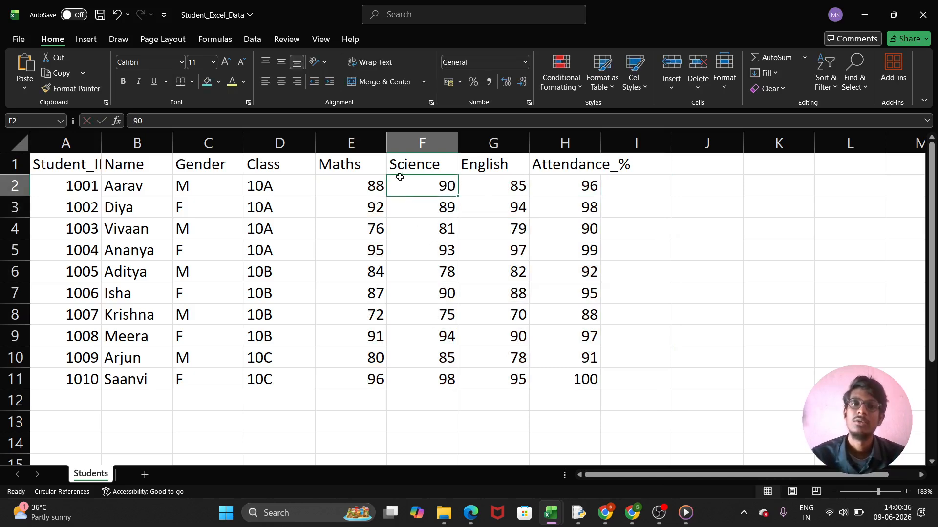
drag(400, 180, 418, 376)
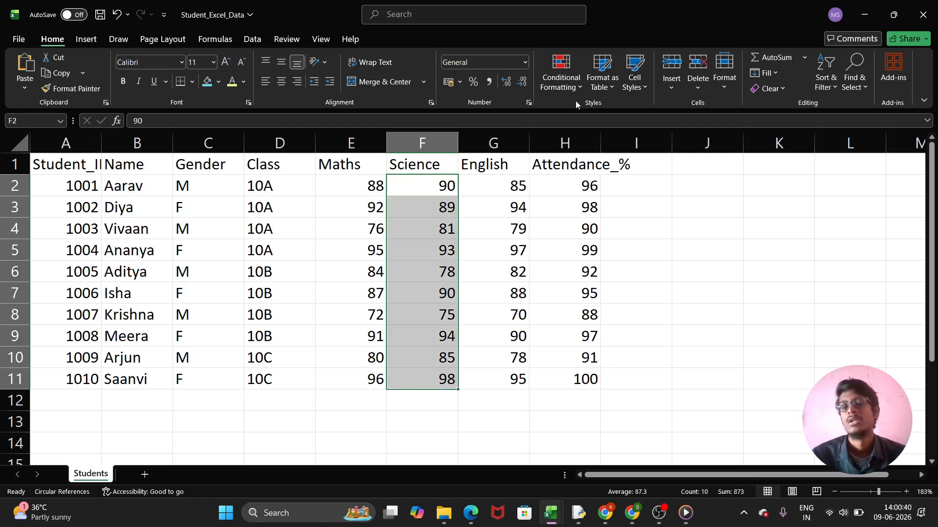
click(576, 87)
mouse_move(592, 110)
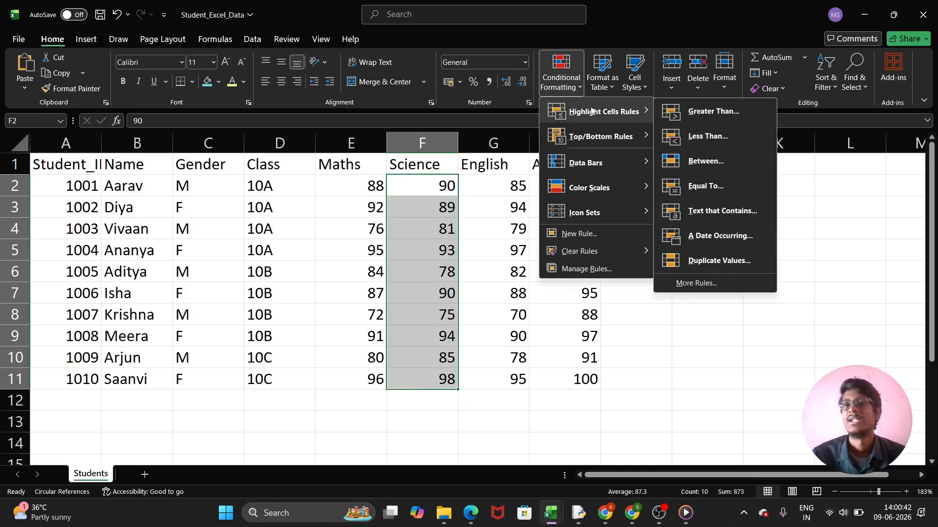
click(714, 260)
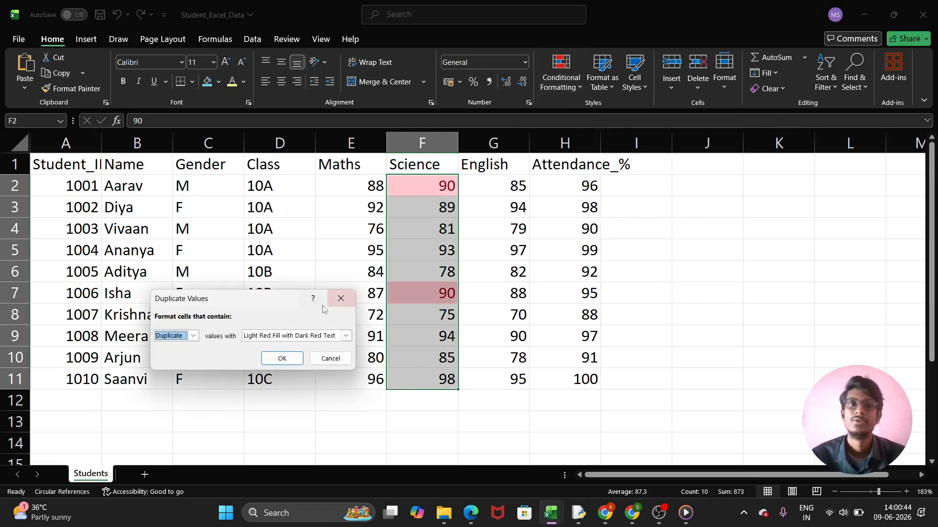
click(345, 336)
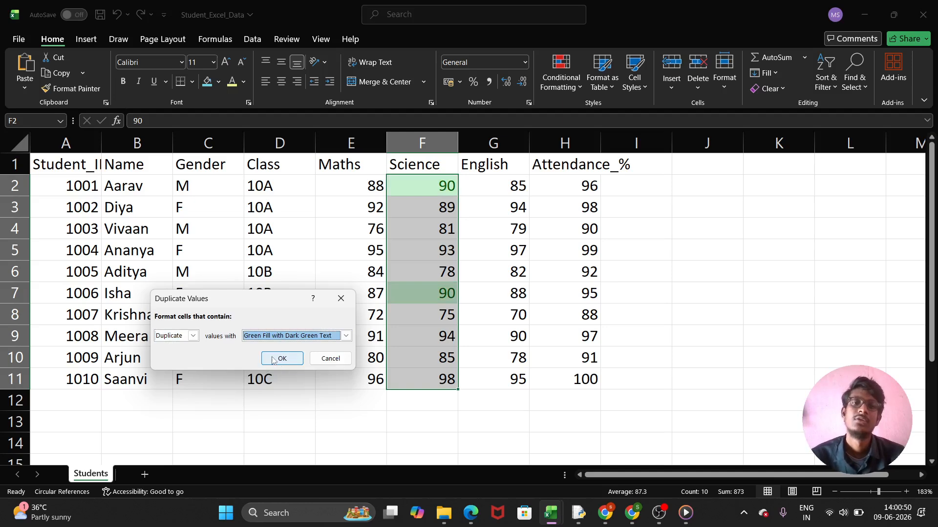
click(274, 361)
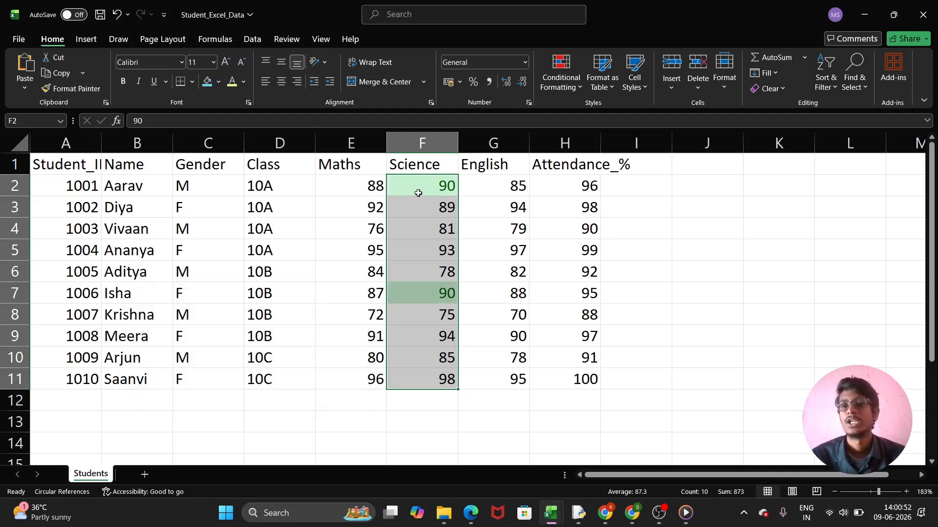
click(679, 250)
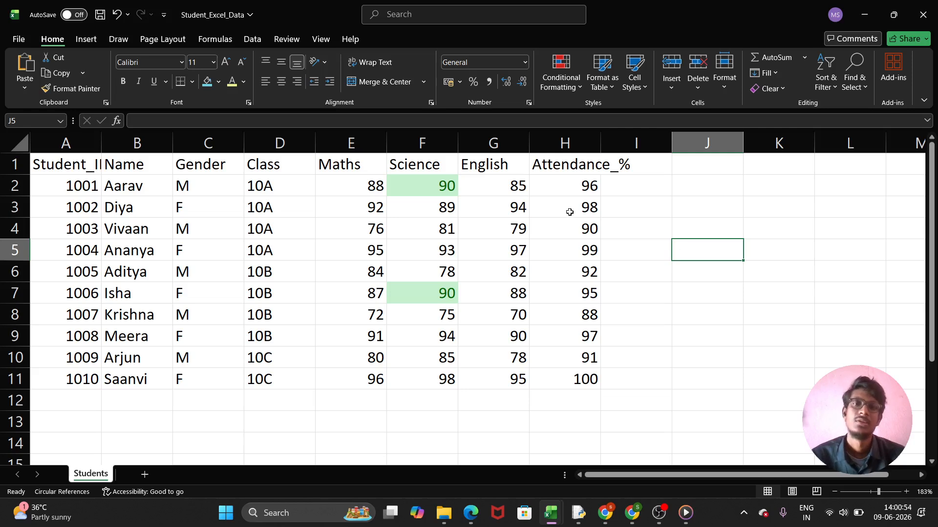
- Undo the green duplicate-values highlight on the Science marks
key(ctrl+z)
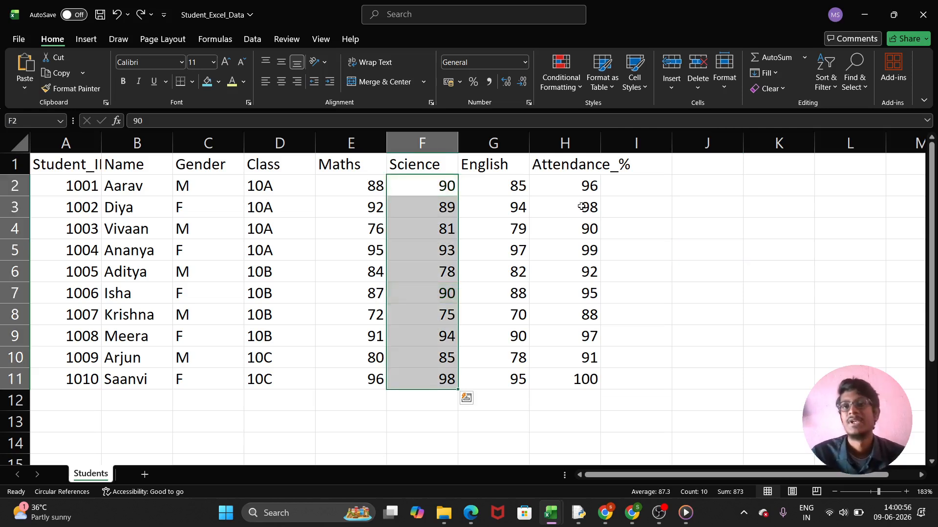
click(581, 207)
click(564, 73)
mouse_move(599, 141)
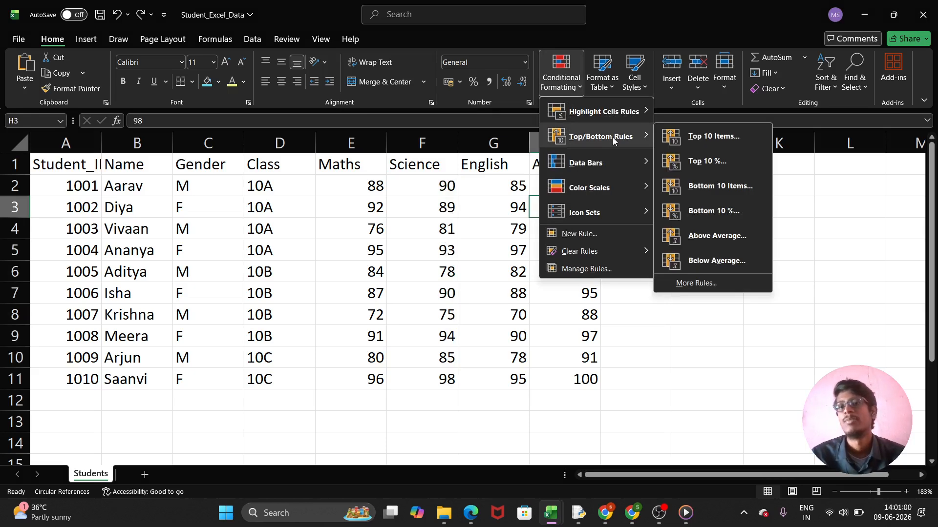
click(636, 332)
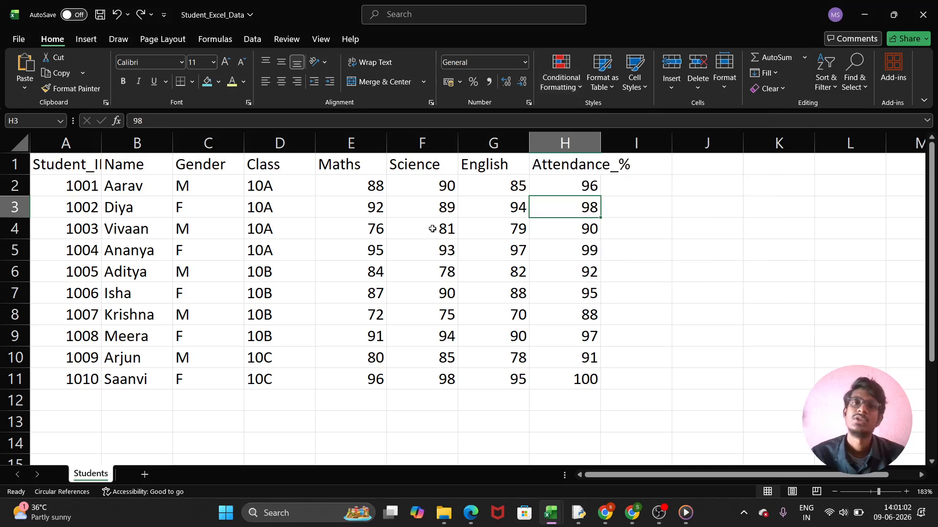
drag(352, 191, 446, 335)
click(446, 335)
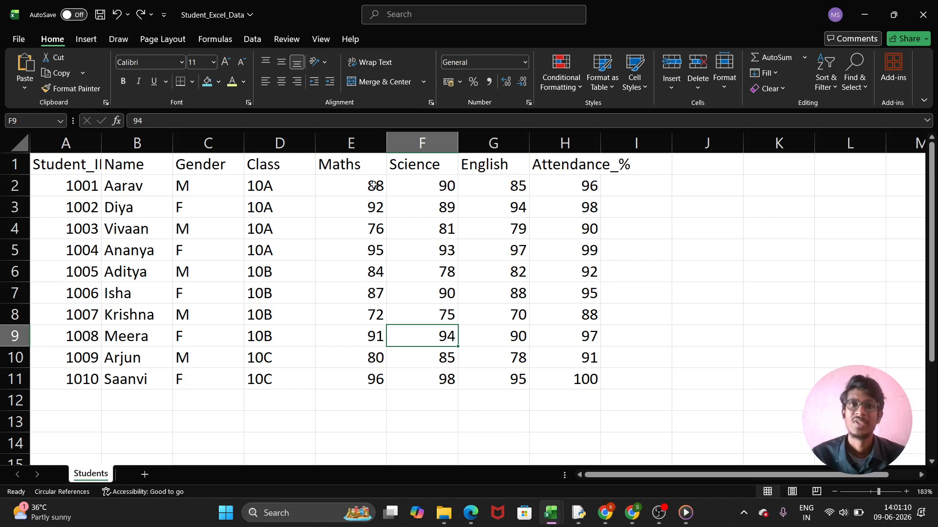
- Highlight the top 10 items across the marks and attendance in E2:H11 with Yellow Fill with Dark Yellow Text
drag(366, 184, 603, 386)
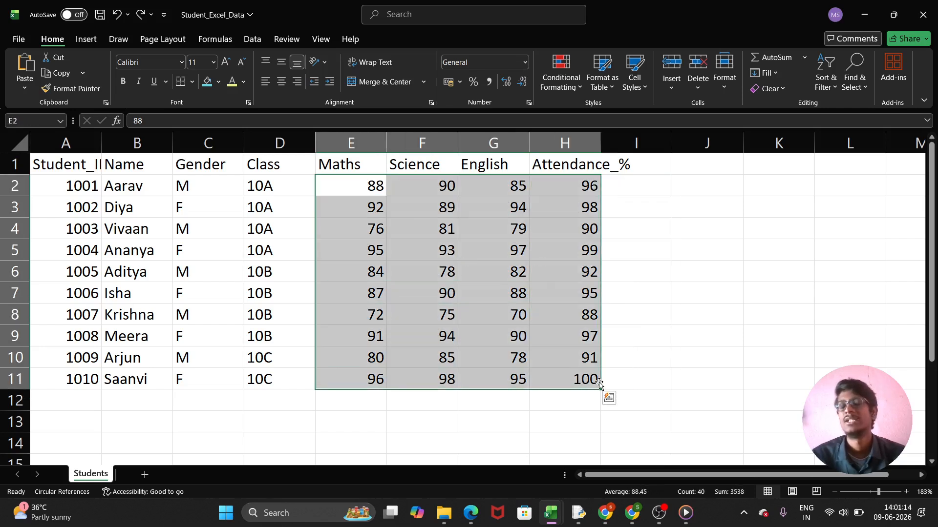
click(576, 90)
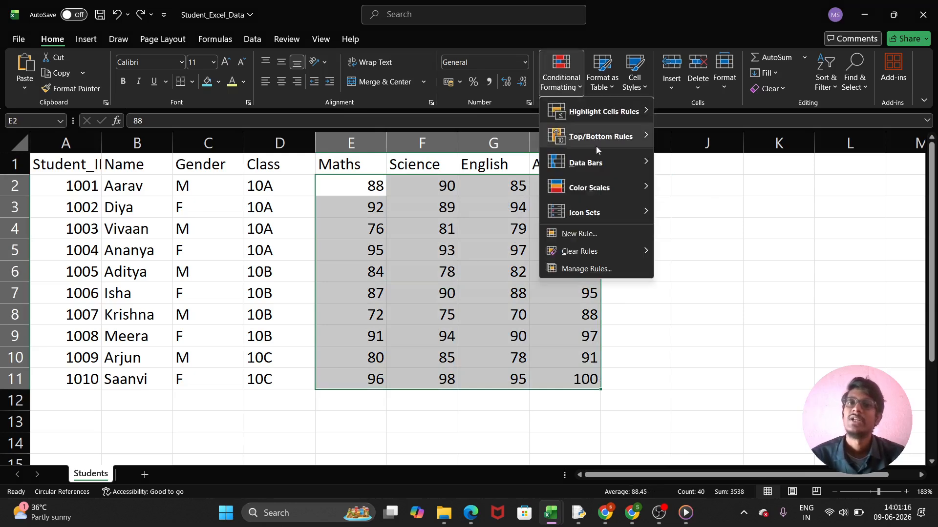
mouse_move(578, 138)
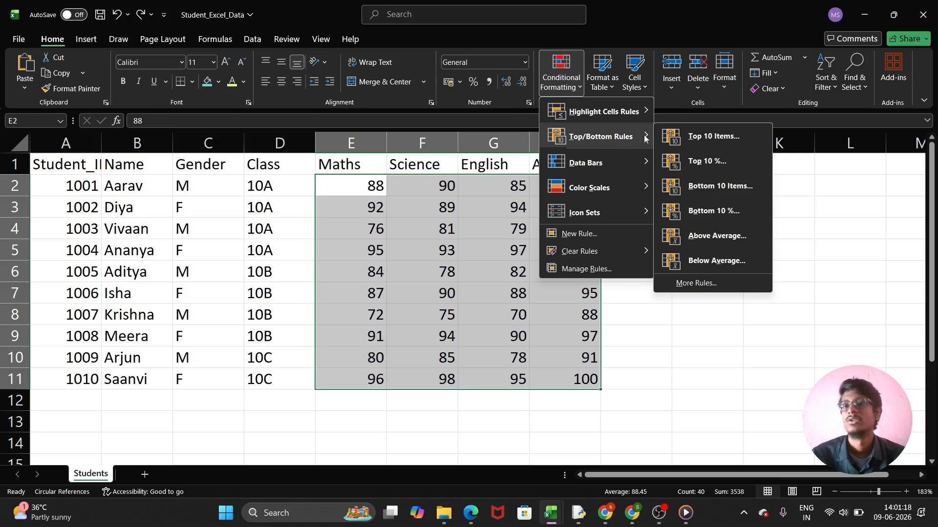
click(708, 137)
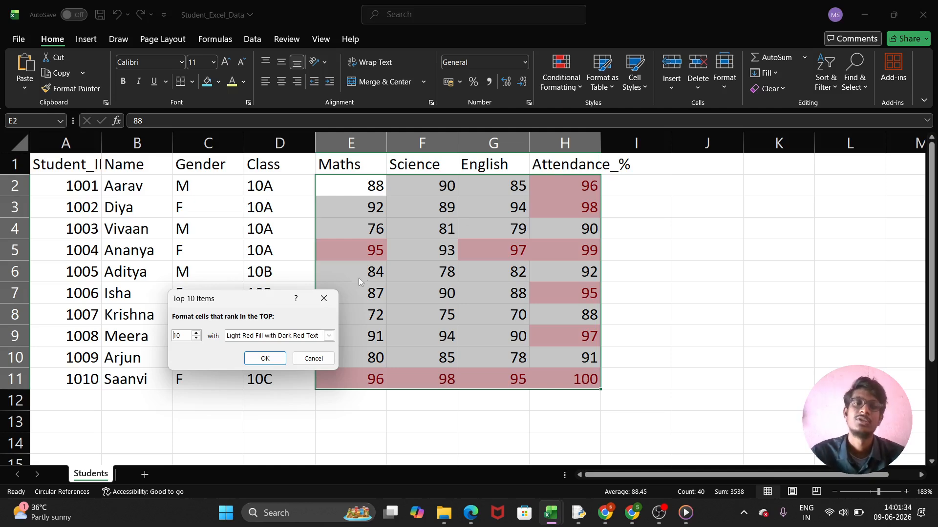
click(329, 335)
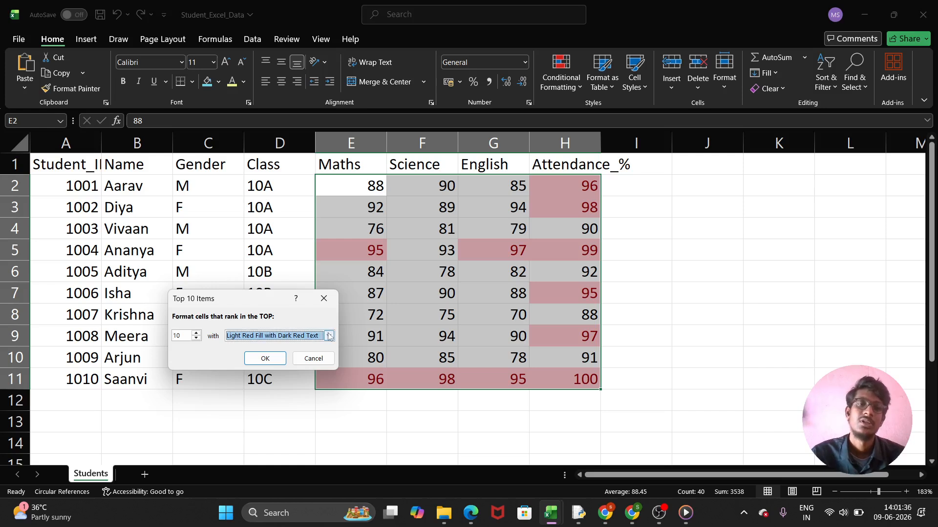
click(329, 336)
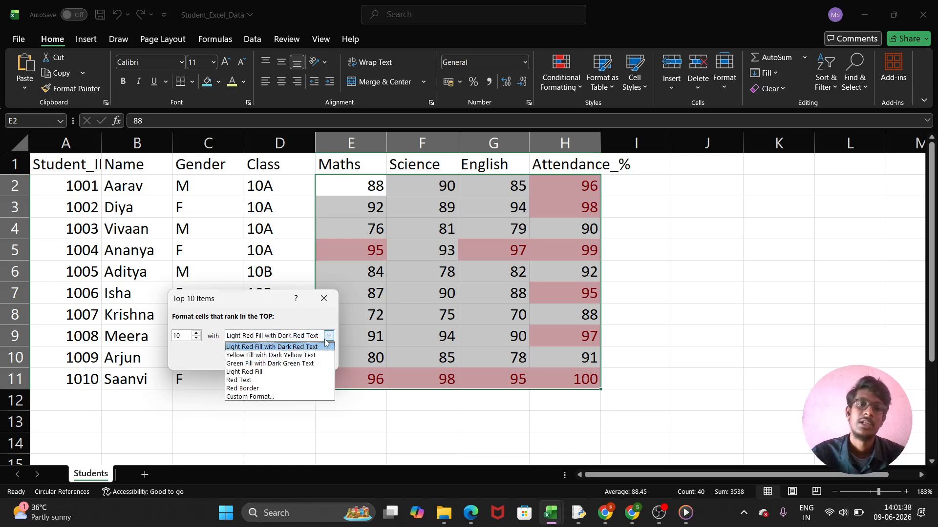
click(266, 356)
click(259, 359)
click(729, 294)
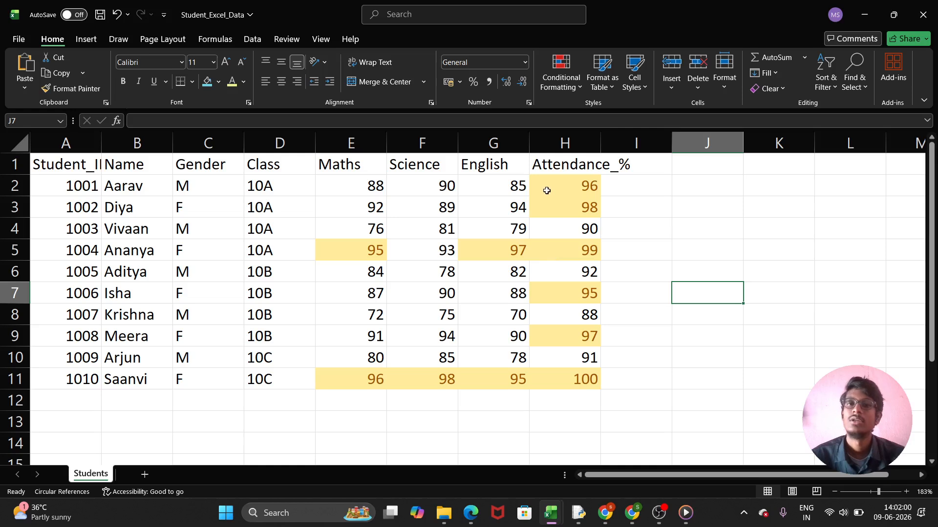
- Undo the top 10 items highlight on the marks and attendance range
click(612, 222)
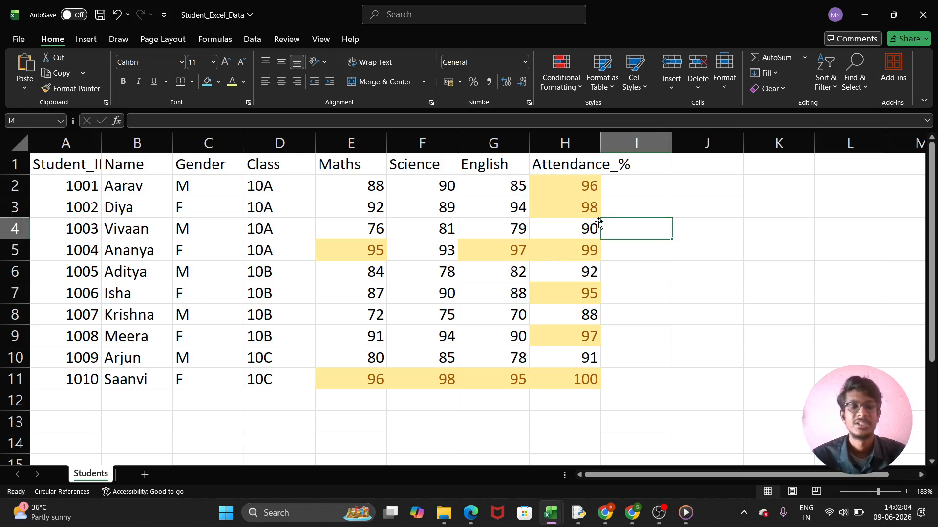
key(ctrl+z)
click(556, 185)
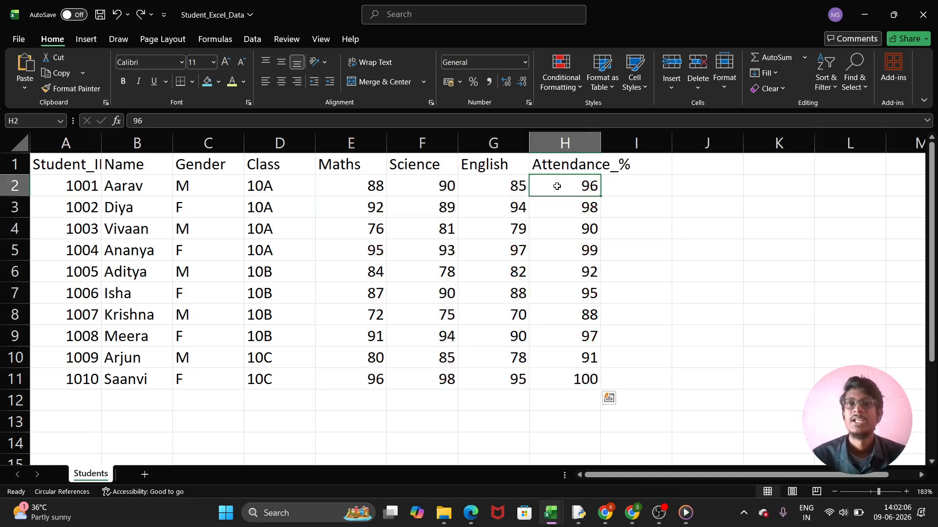
drag(491, 185, 495, 386)
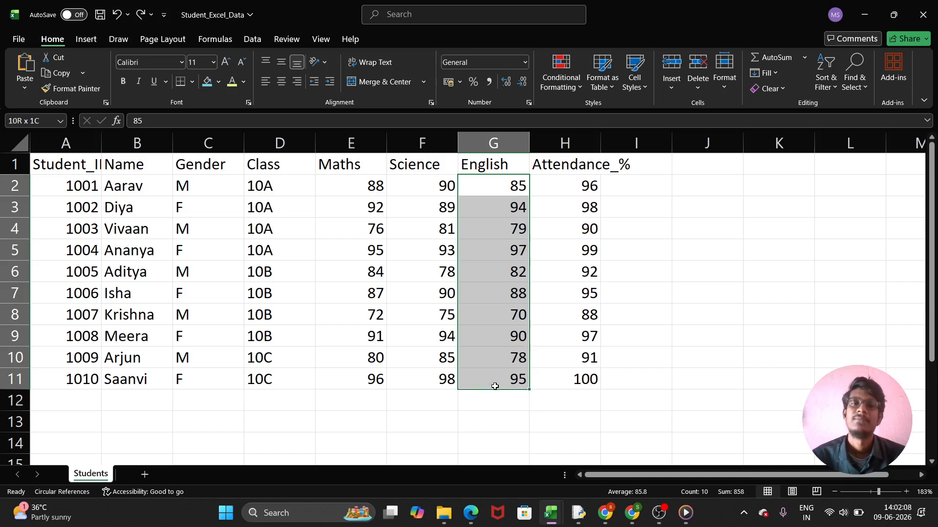
click(560, 83)
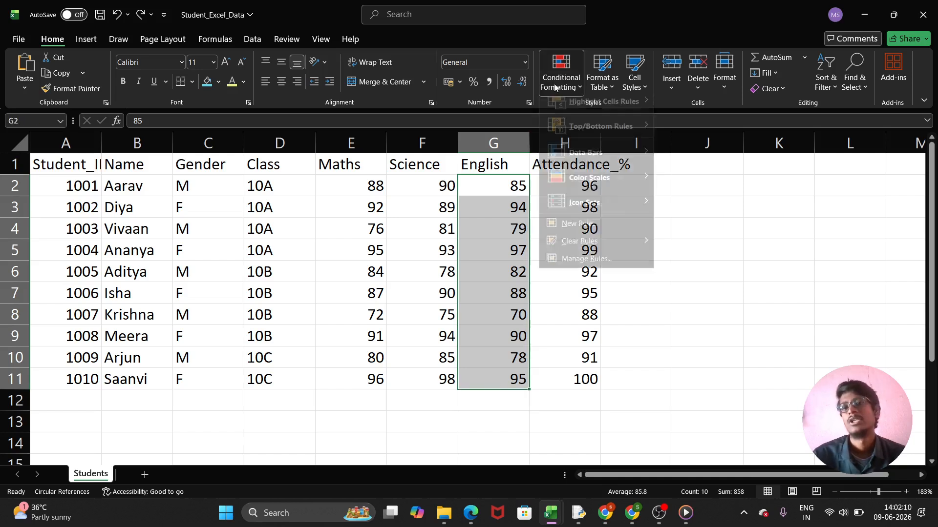
mouse_move(570, 109)
mouse_move(601, 137)
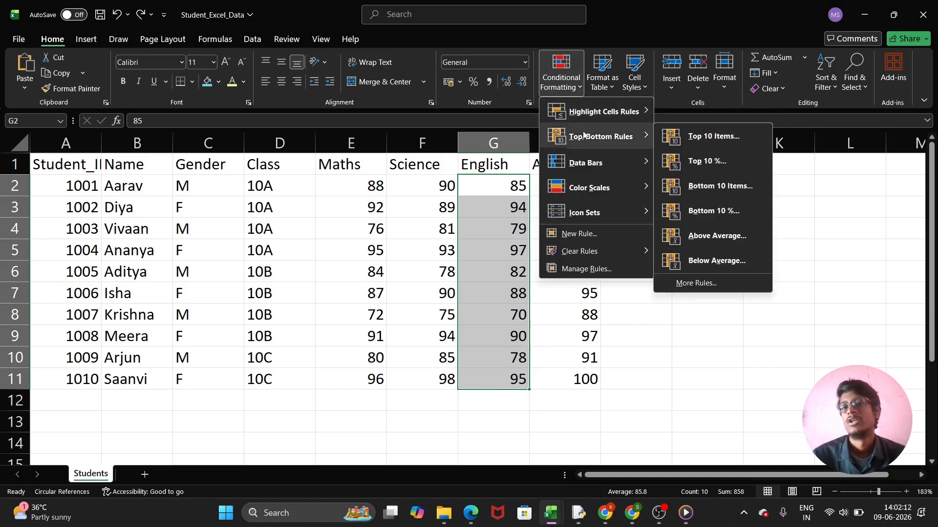
click(706, 141)
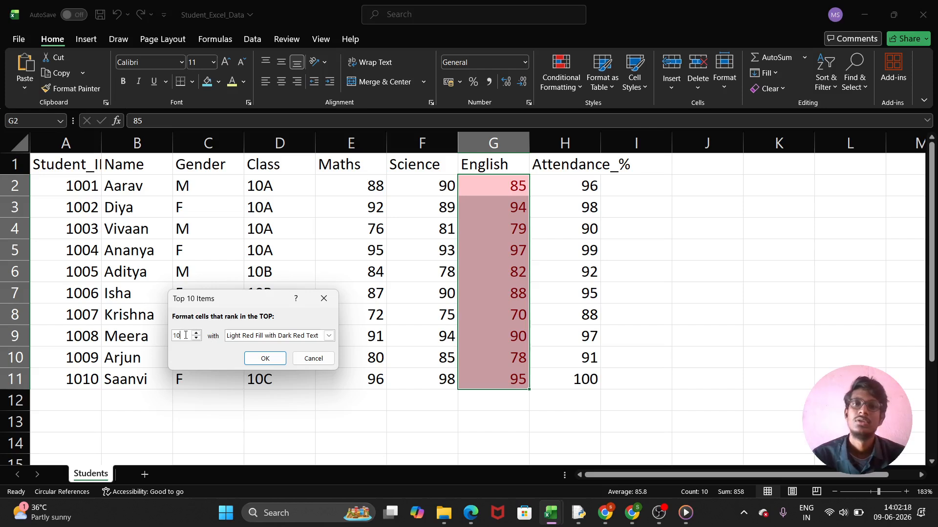
click(329, 335)
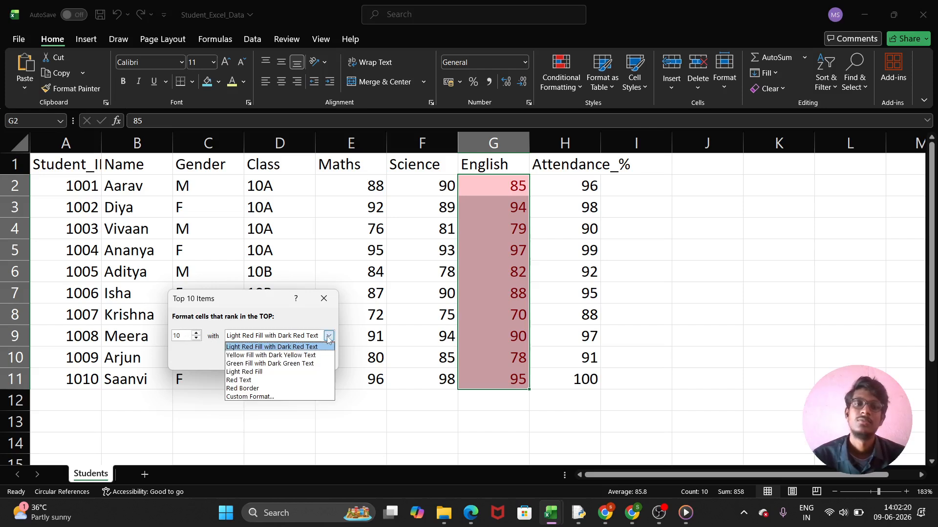
click(251, 374)
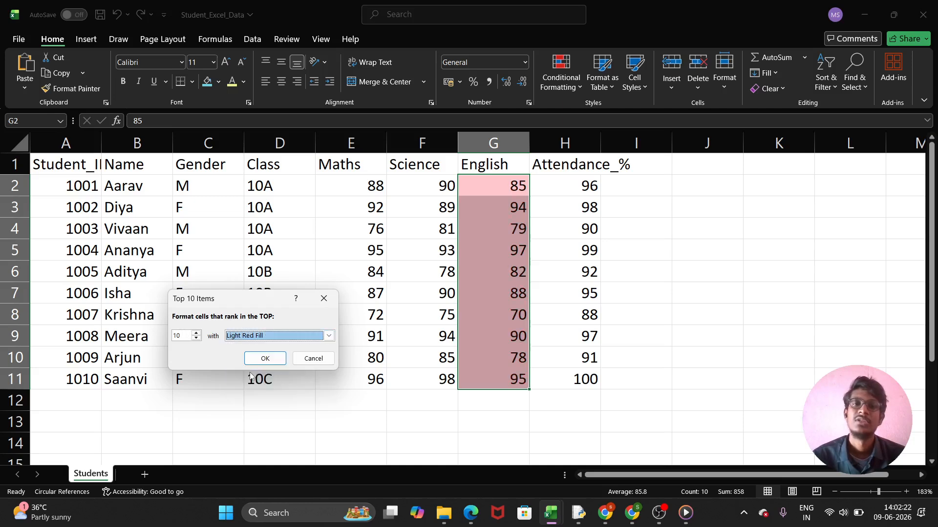
click(323, 299)
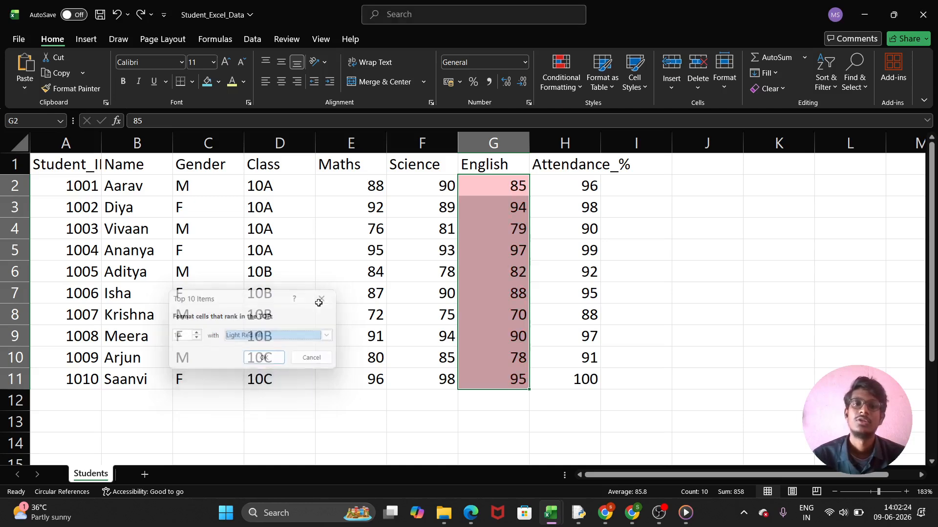
- Highlight the top 10 items across the Science, English and attendance values in F2:H11 with Green Fill with Dark Green Text
drag(418, 184, 578, 385)
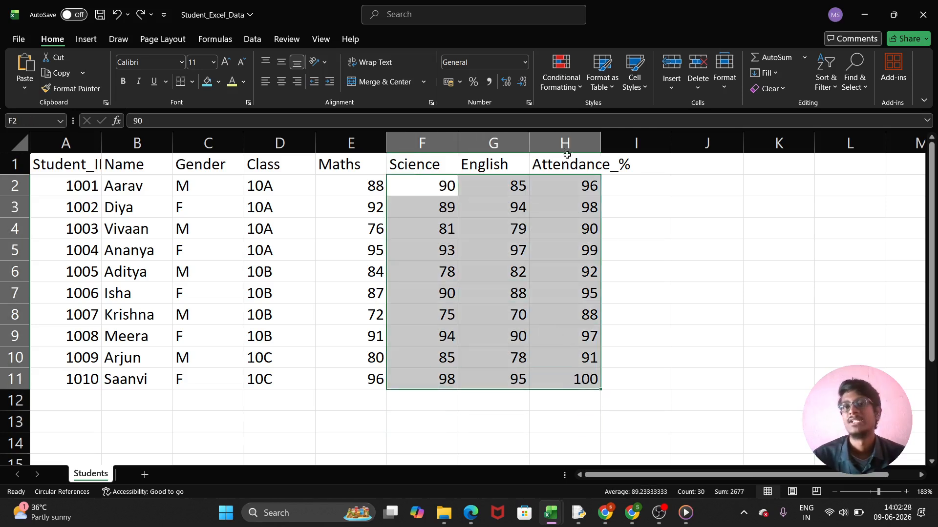
click(559, 84)
mouse_move(601, 136)
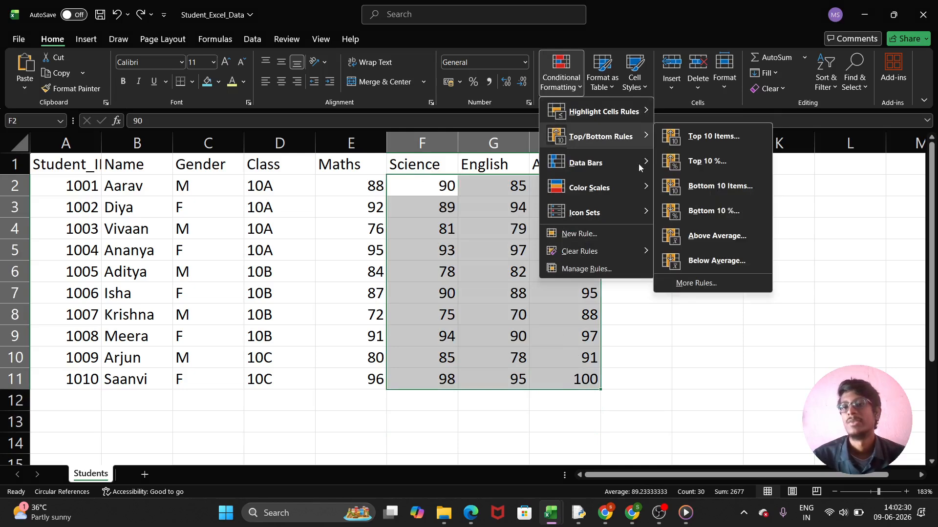
click(688, 136)
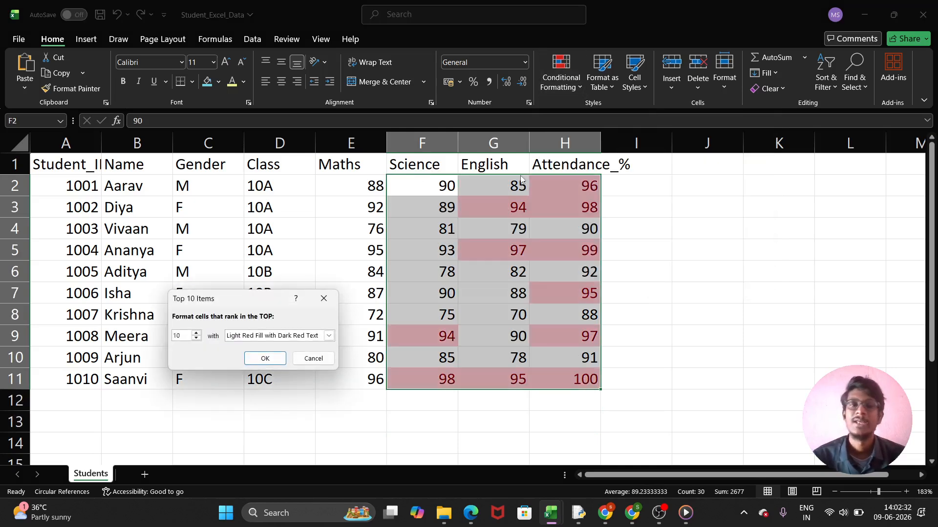
click(328, 336)
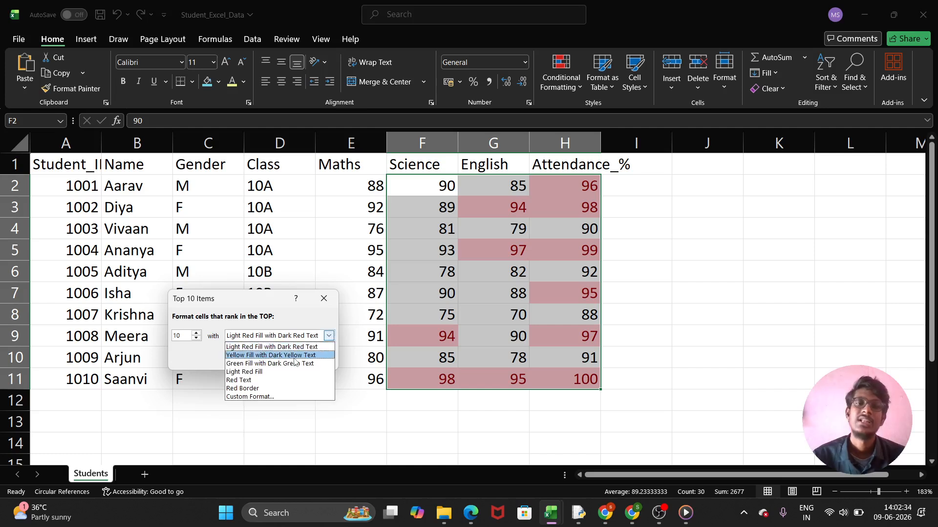
click(259, 364)
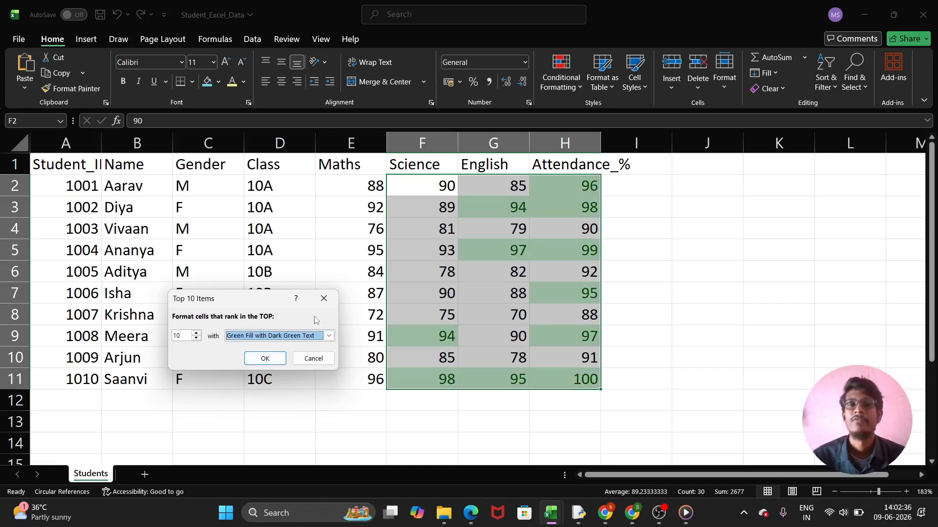
click(265, 358)
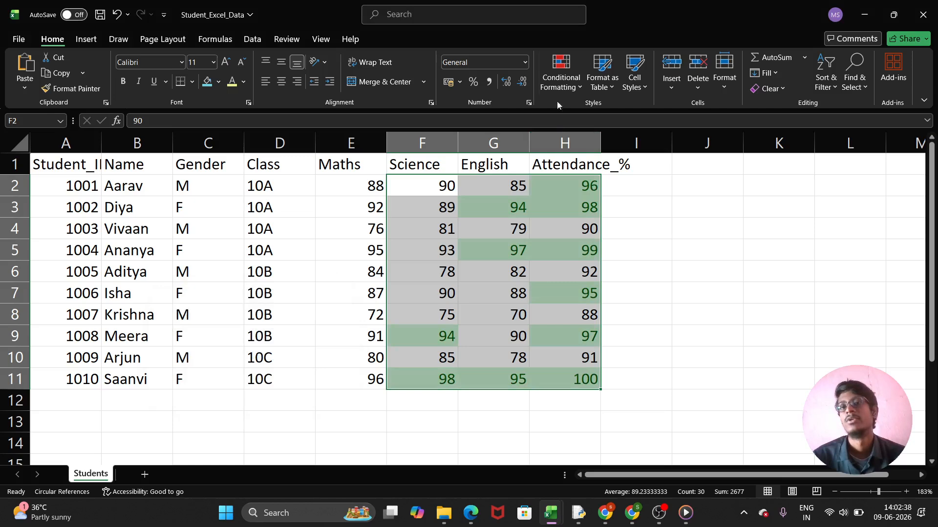
- Highlight the top 10% of the values in F2:H11 with Yellow Fill with Dark Yellow Text
click(559, 83)
mouse_move(601, 138)
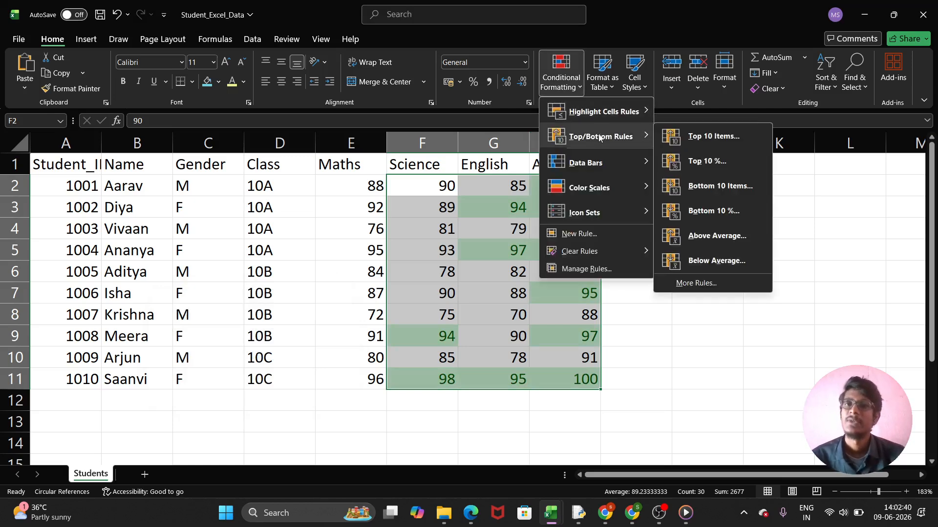
click(705, 162)
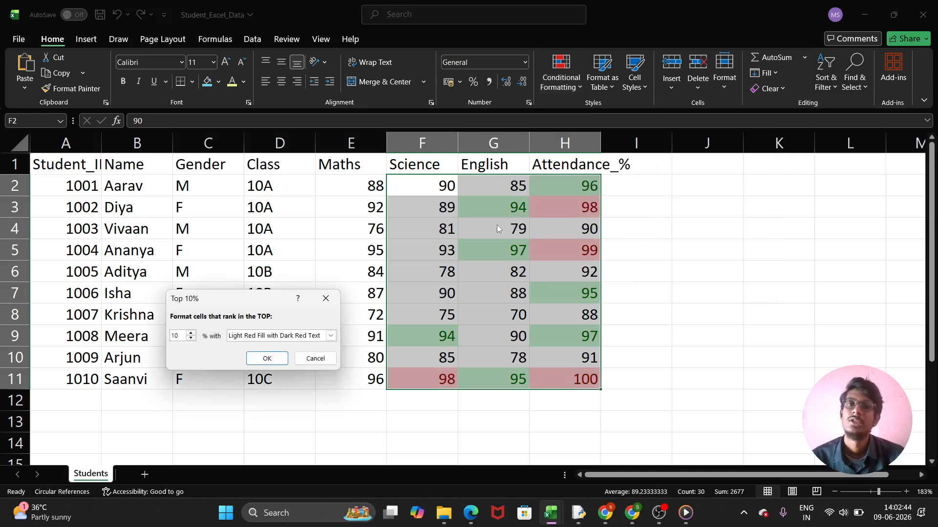
click(330, 336)
click(263, 353)
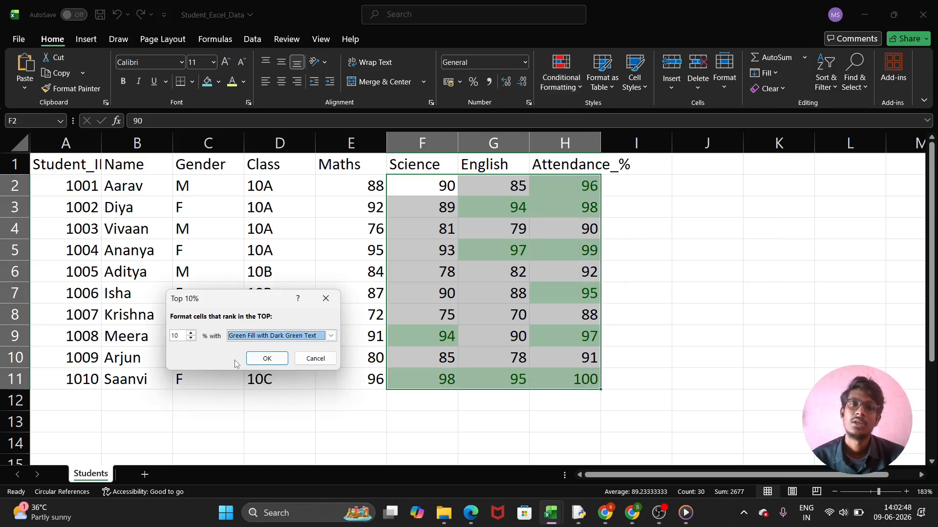
click(331, 336)
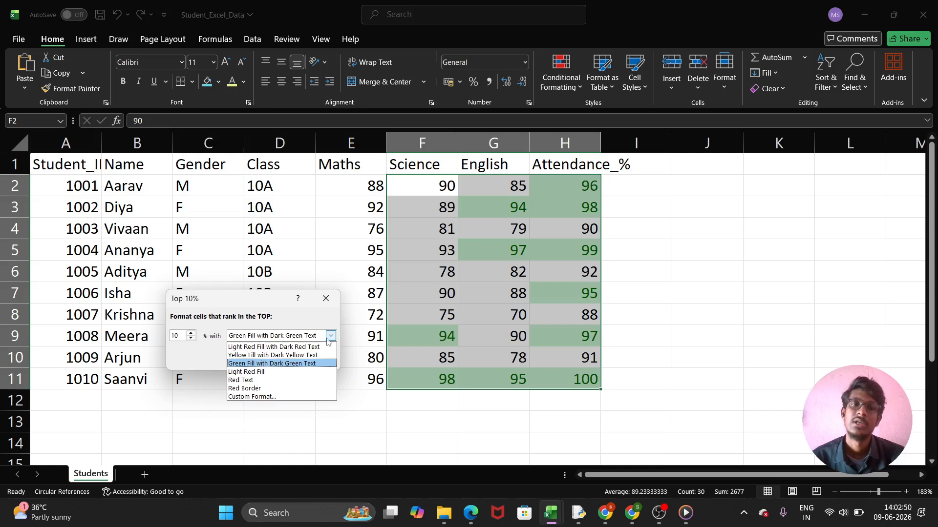
click(251, 359)
click(250, 360)
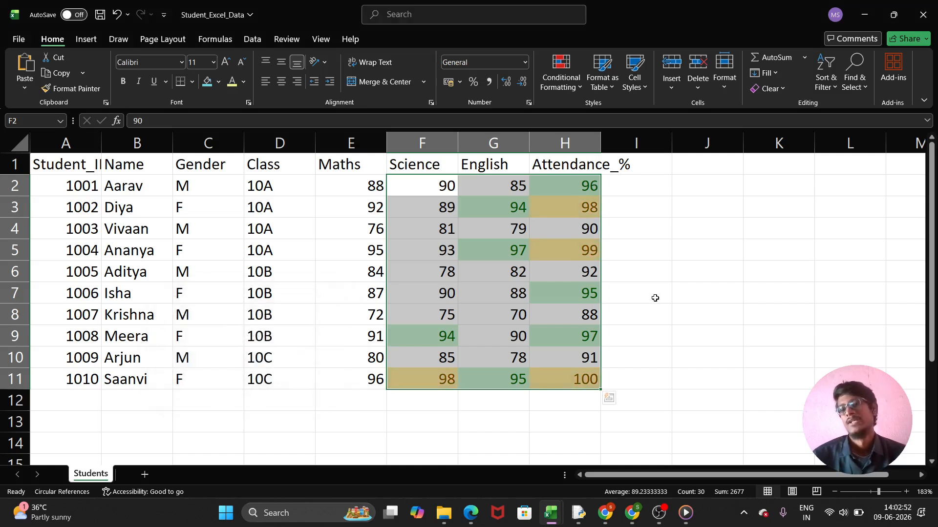
click(655, 298)
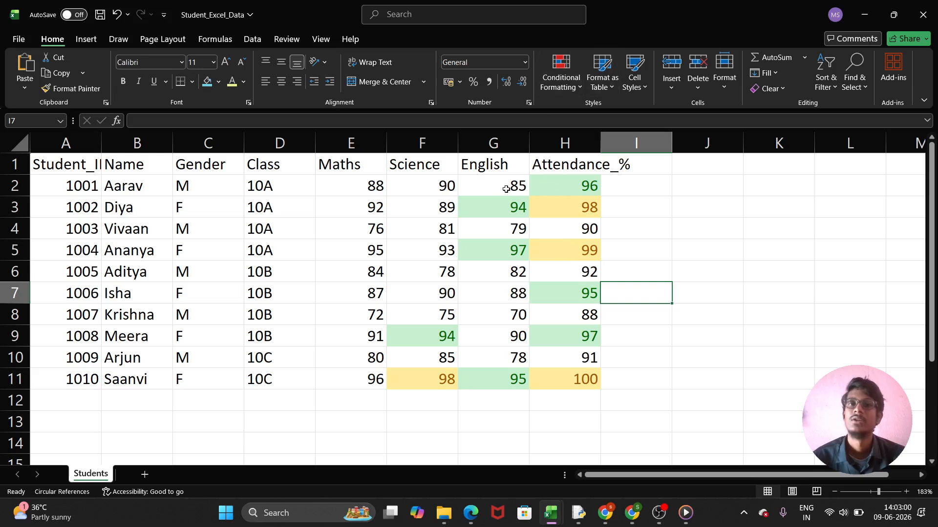
click(355, 199)
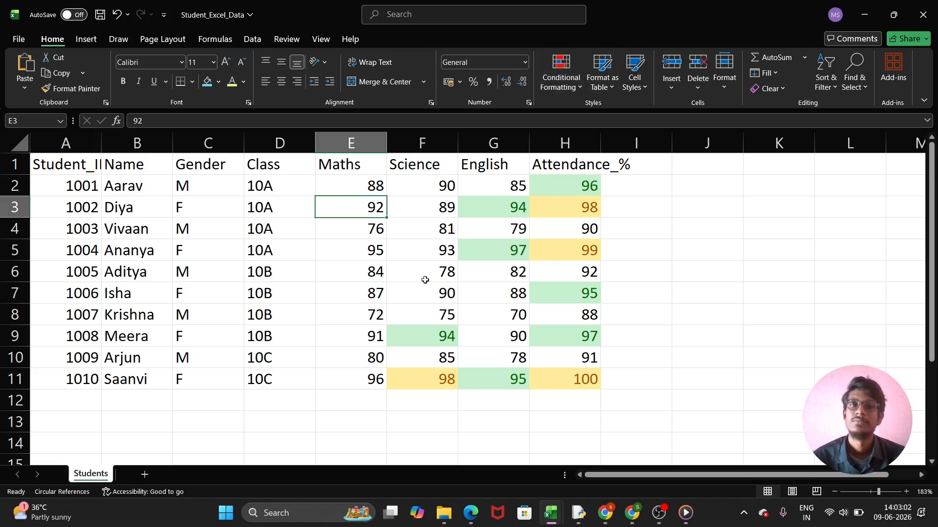
click(325, 185)
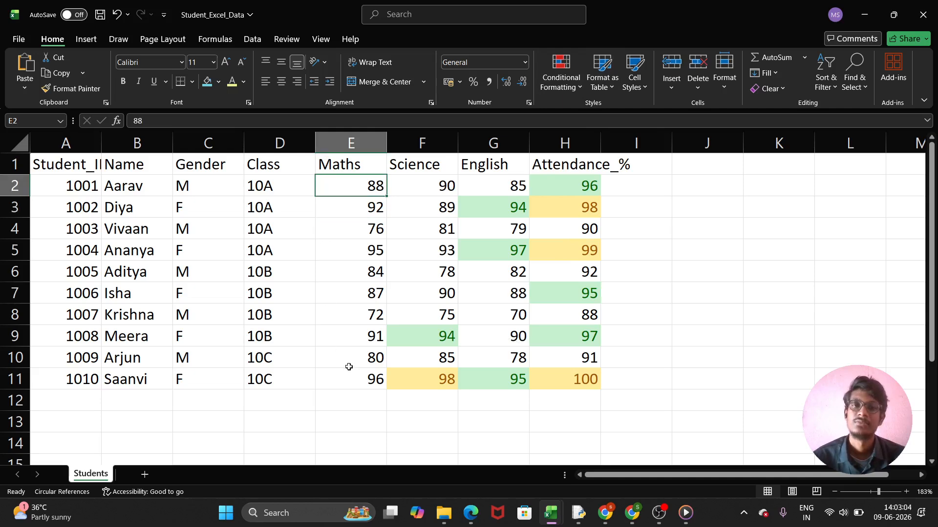
drag(337, 211, 371, 380)
click(562, 75)
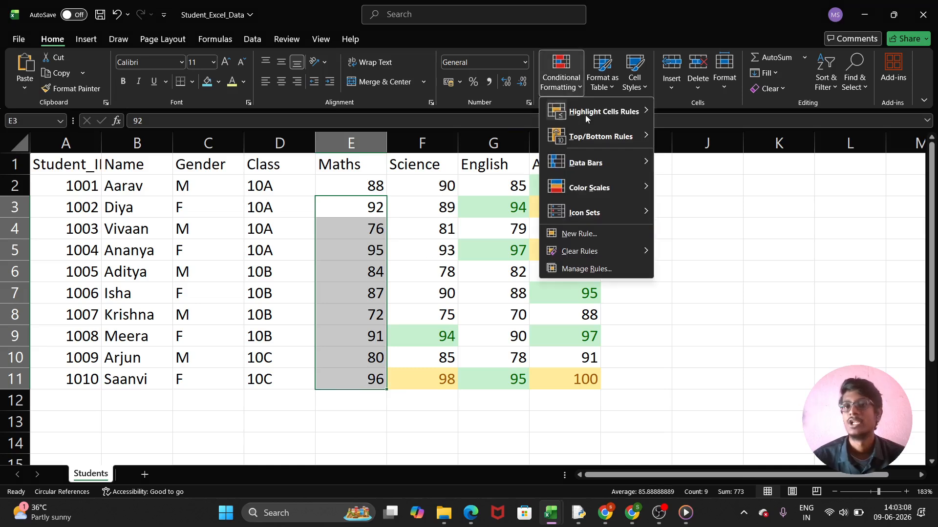
mouse_move(594, 137)
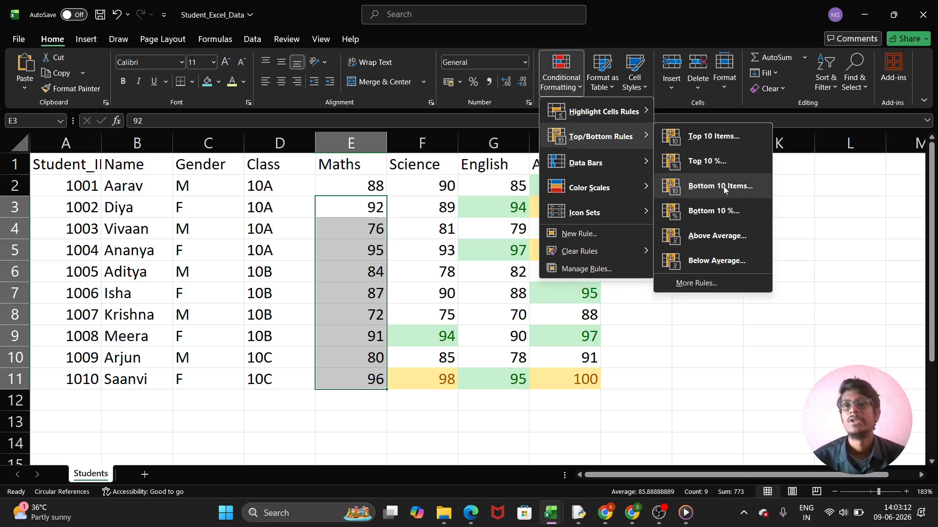
click(822, 235)
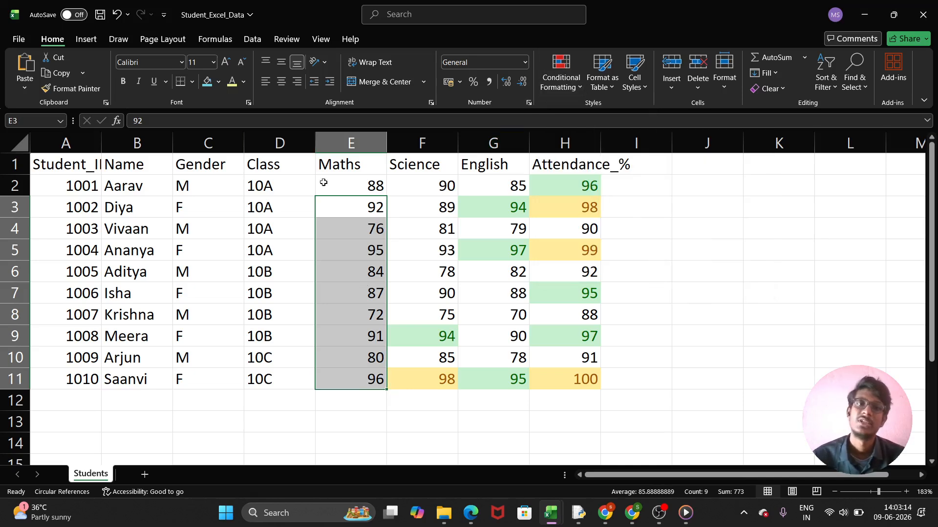
- Undo the top 10% and top 10 items highlights on the Science, English and attendance values
key(ctrl+z)
key(ctrl+z)
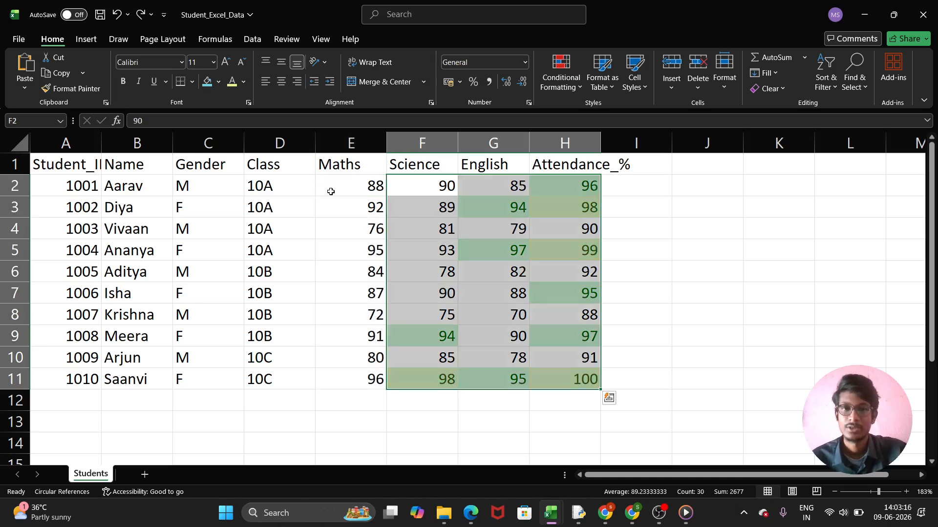
- Highlight the bottom 10 items across the marks and attendance in E2:H12 with Yellow Fill with Dark Yellow Text
drag(337, 190, 588, 402)
click(576, 81)
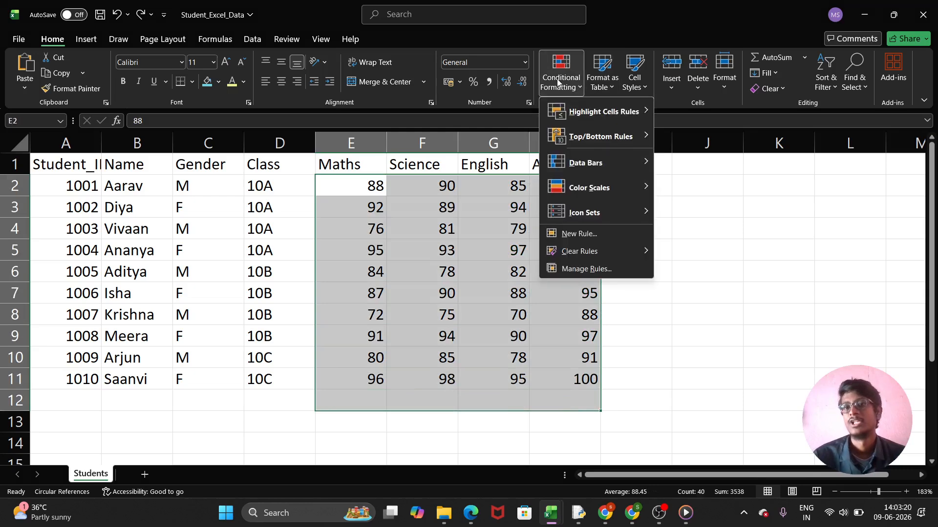
mouse_move(601, 135)
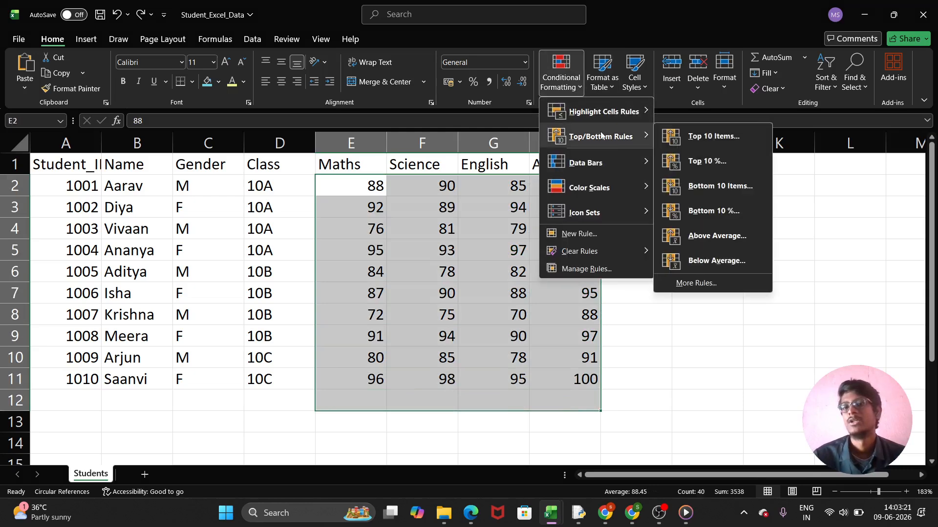
click(720, 188)
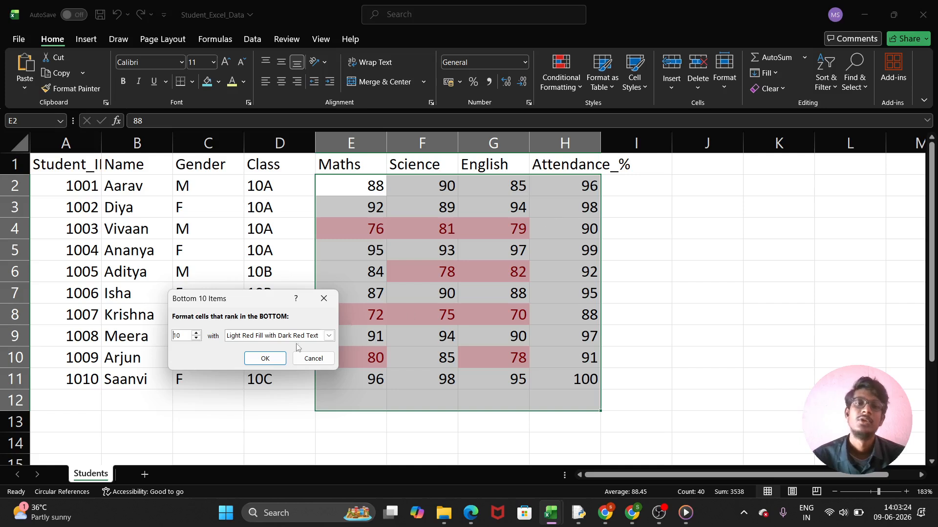
click(329, 336)
click(255, 354)
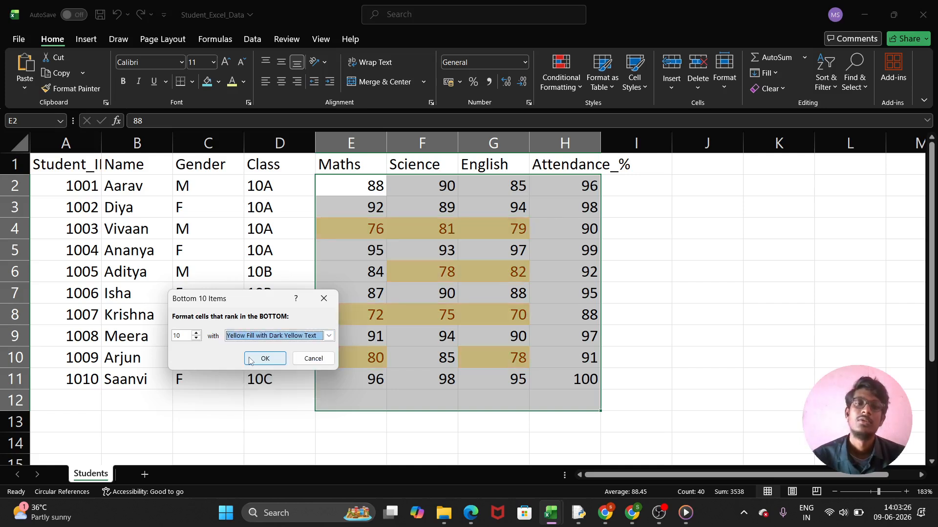
click(249, 361)
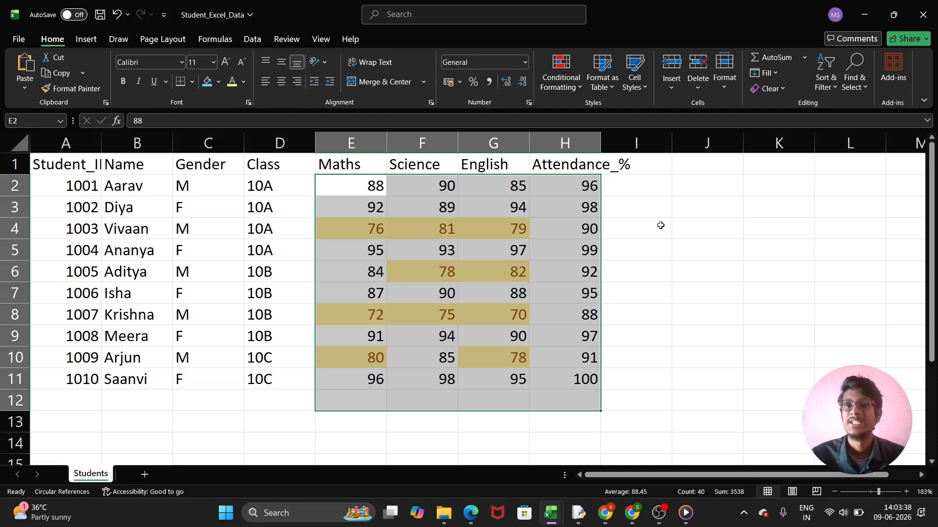
click(637, 252)
- Undo the bottom 10 items highlight on the marks and attendance range
click(562, 81)
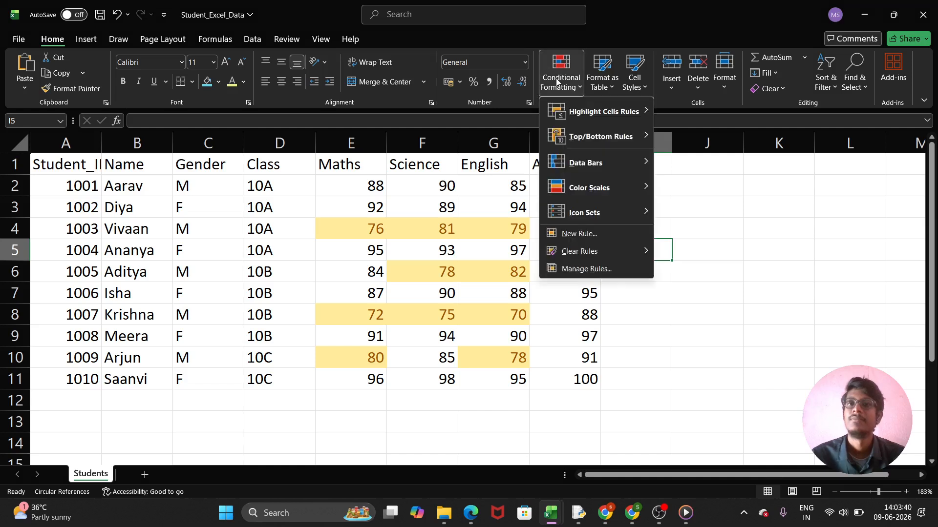
click(764, 264)
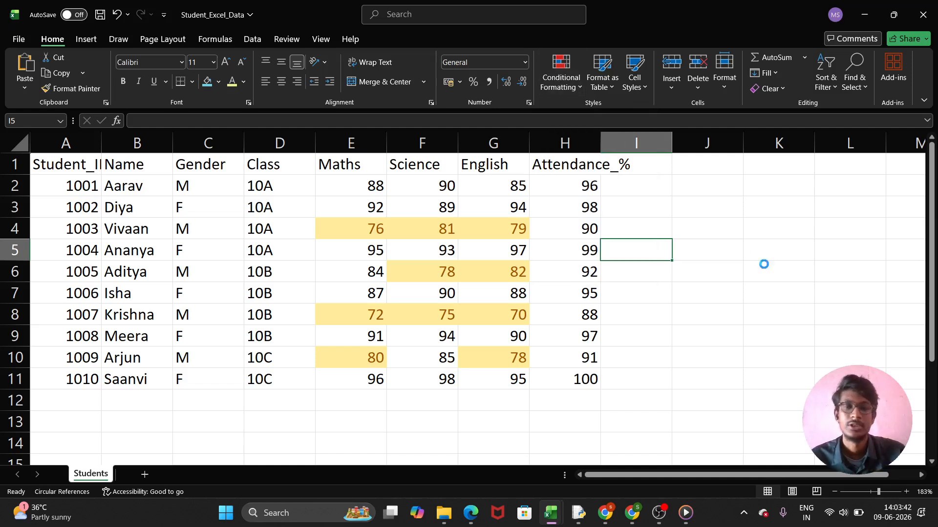
- Highlight the above-average values in E2:H12 with Yellow Fill with Dark Yellow Text
click(577, 82)
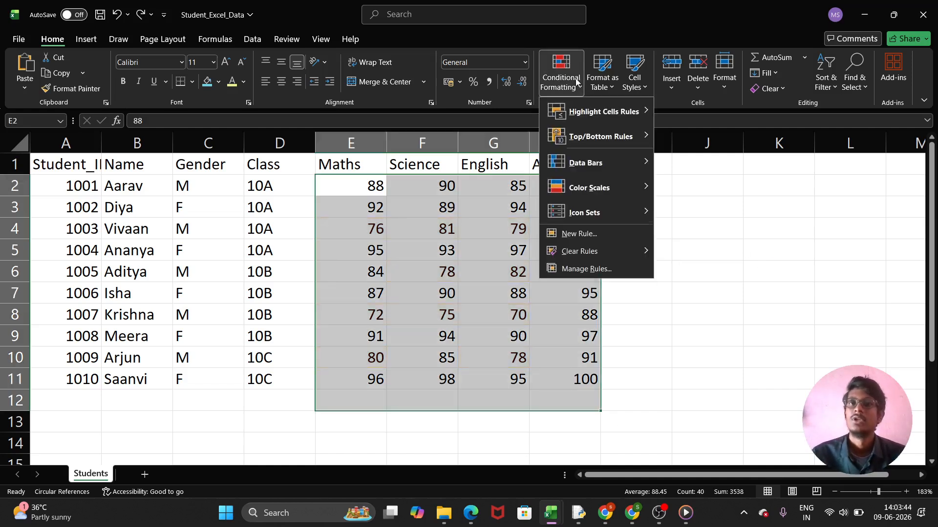
mouse_move(601, 137)
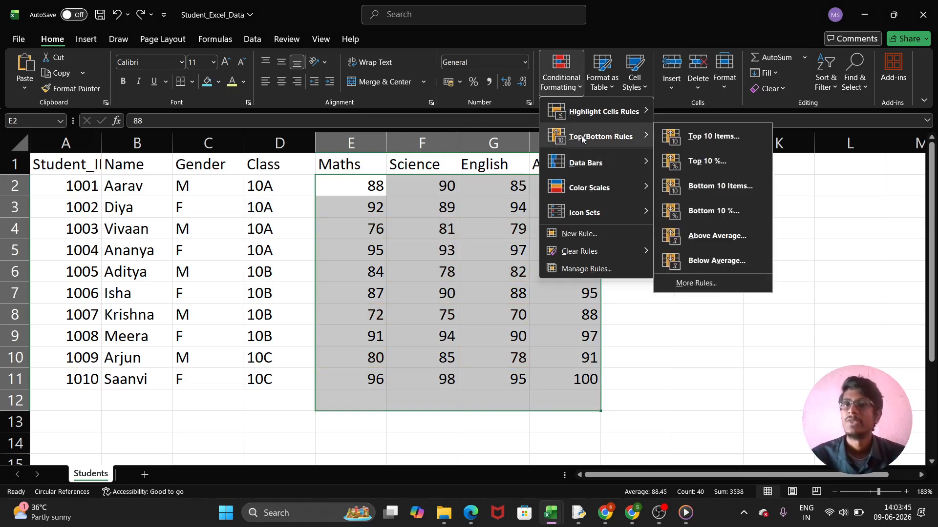
click(710, 238)
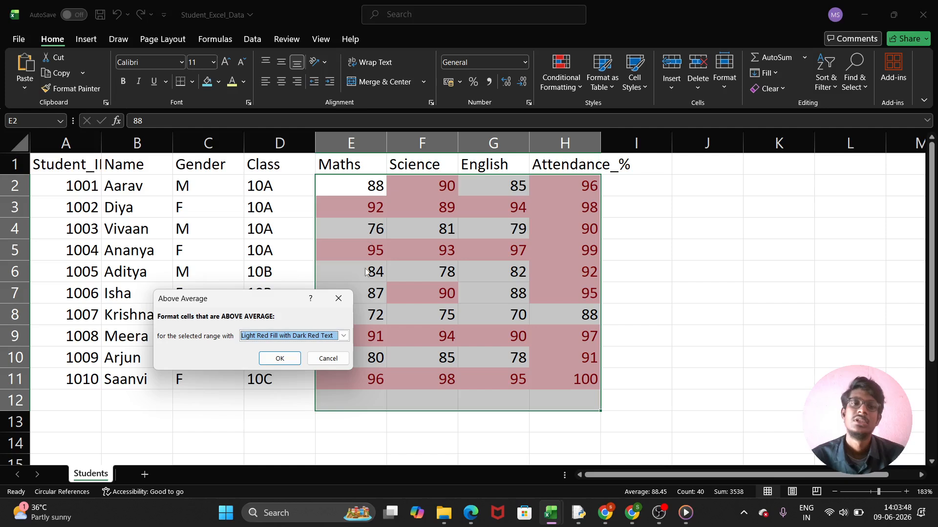
click(343, 336)
click(303, 356)
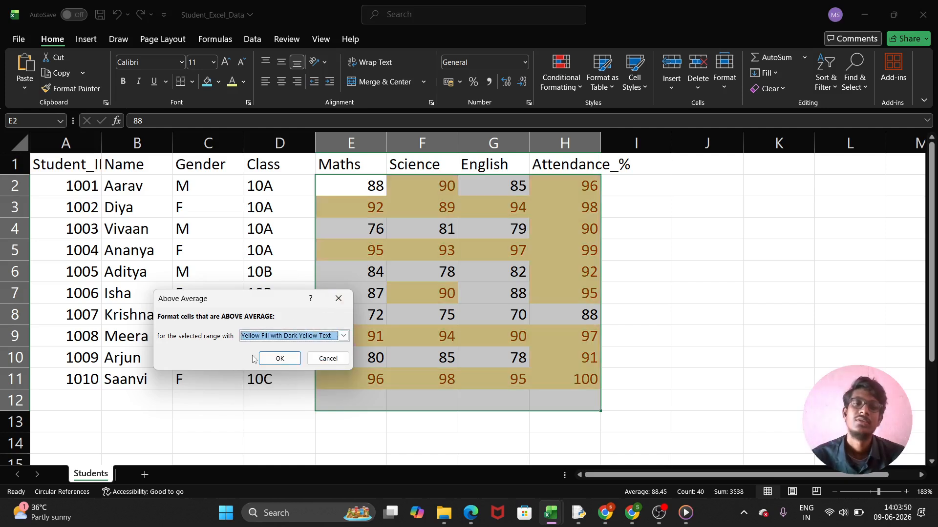
click(279, 359)
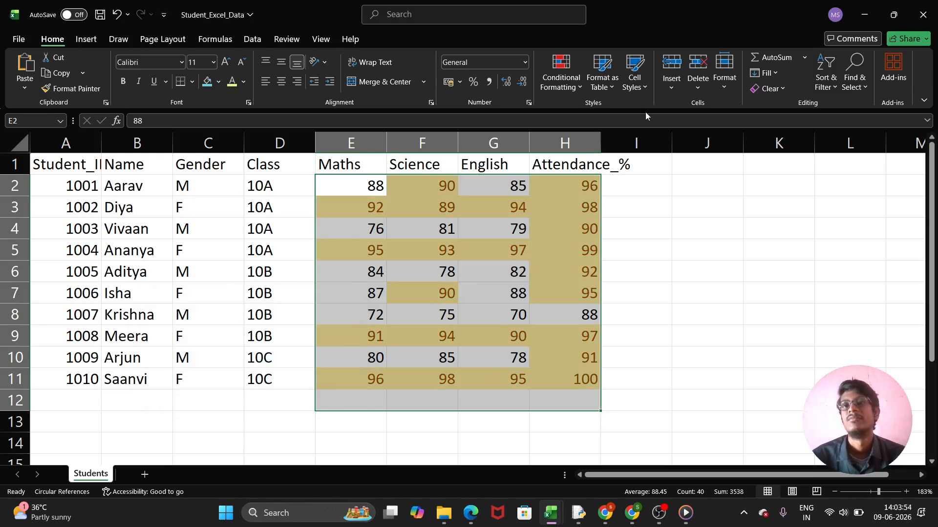
- Highlight the below-average values in E2:H12 with Green Fill with Dark Green Text
click(576, 86)
mouse_move(605, 137)
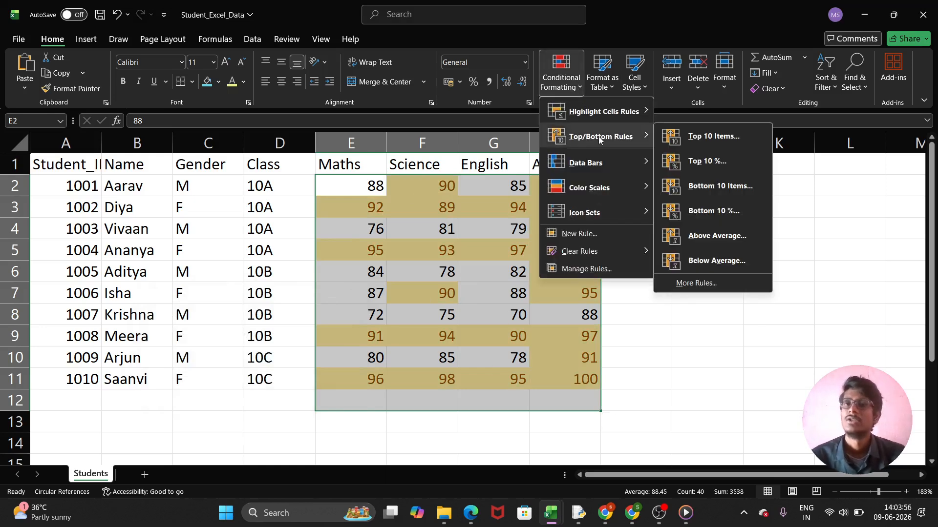
click(717, 261)
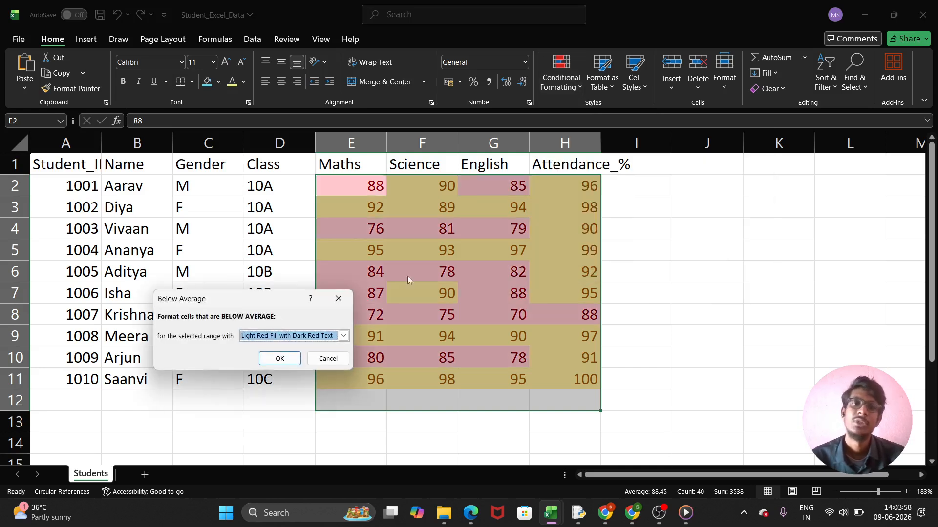
click(344, 336)
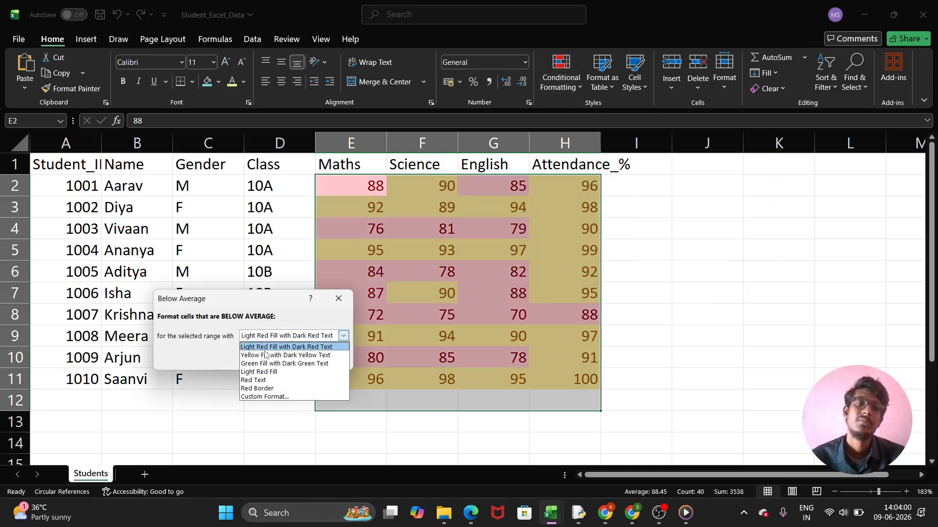
click(263, 372)
click(343, 336)
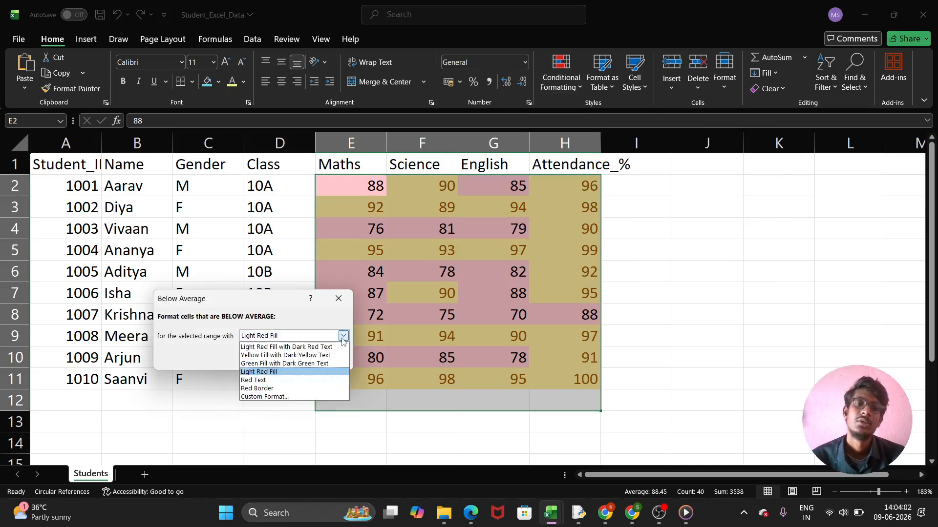
click(286, 363)
click(281, 359)
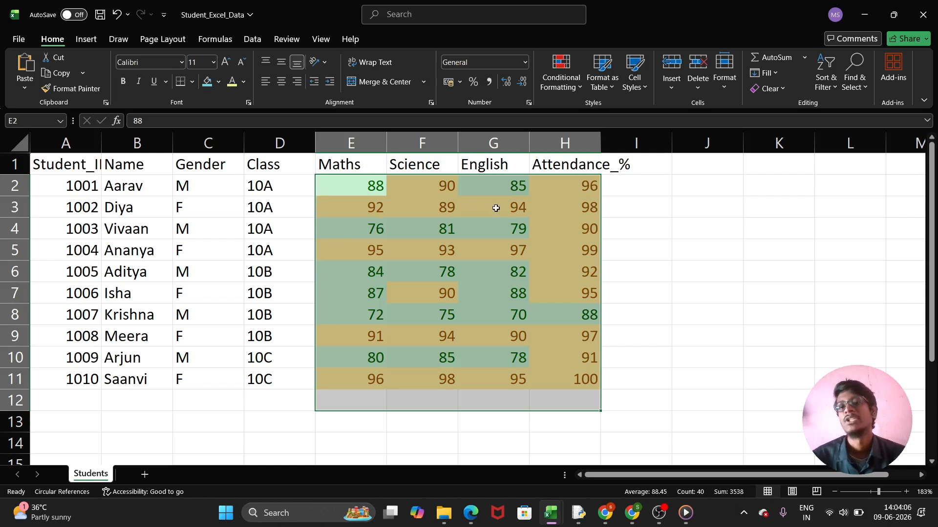
- Undo the below-average and above-average highlights on the marks and attendance range
click(635, 246)
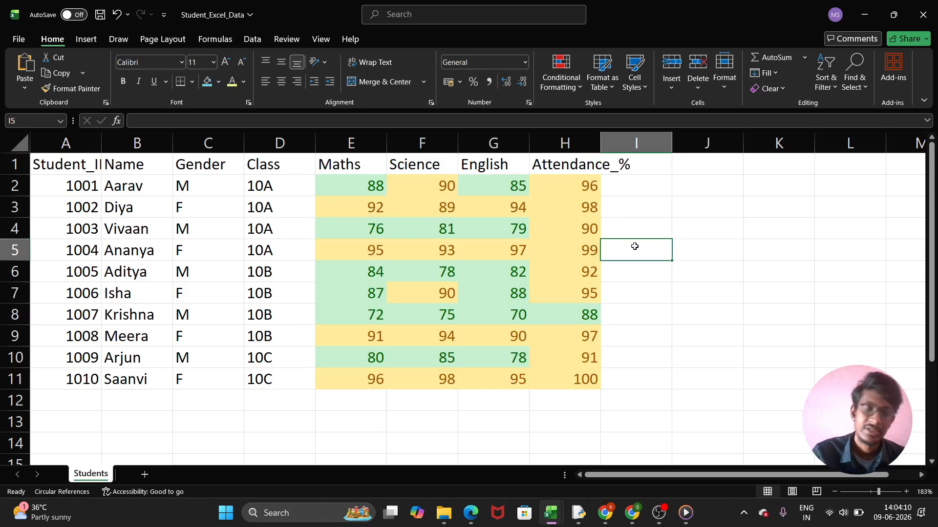
key(ctrl+z)
key(ctrl+z)
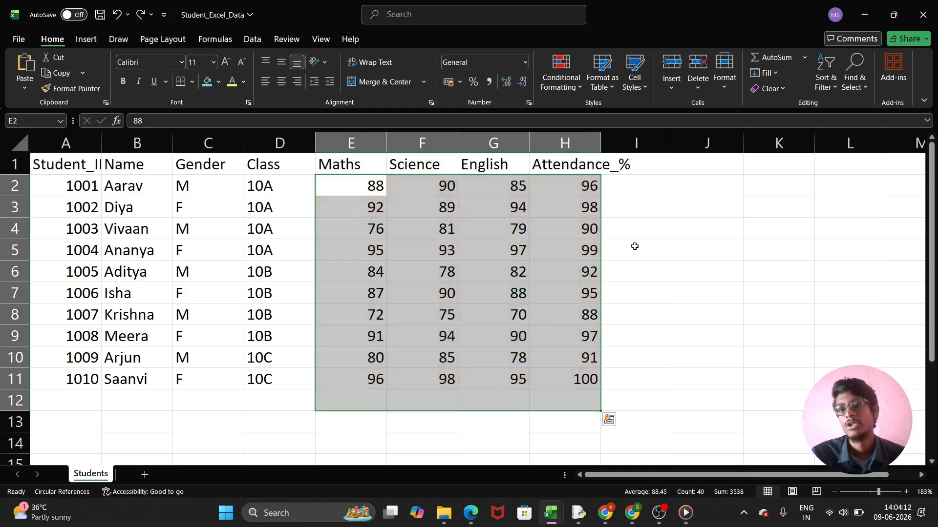
click(661, 264)
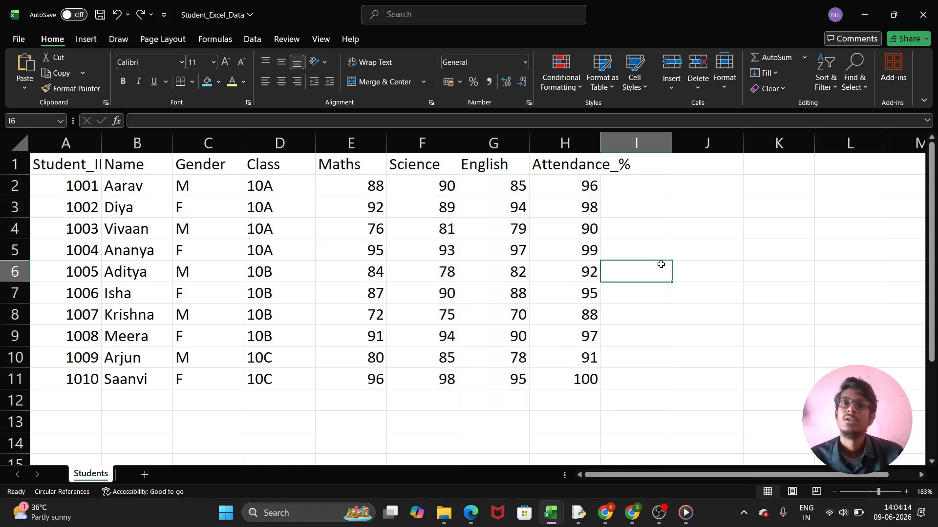
click(699, 269)
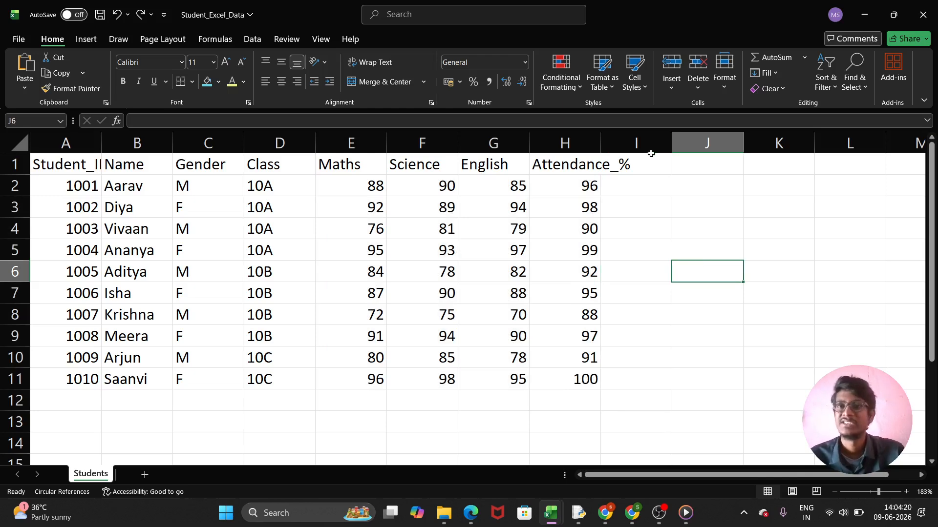
- Apply red gradient-fill data bars to the marks and attendance values in E2:H10
click(563, 90)
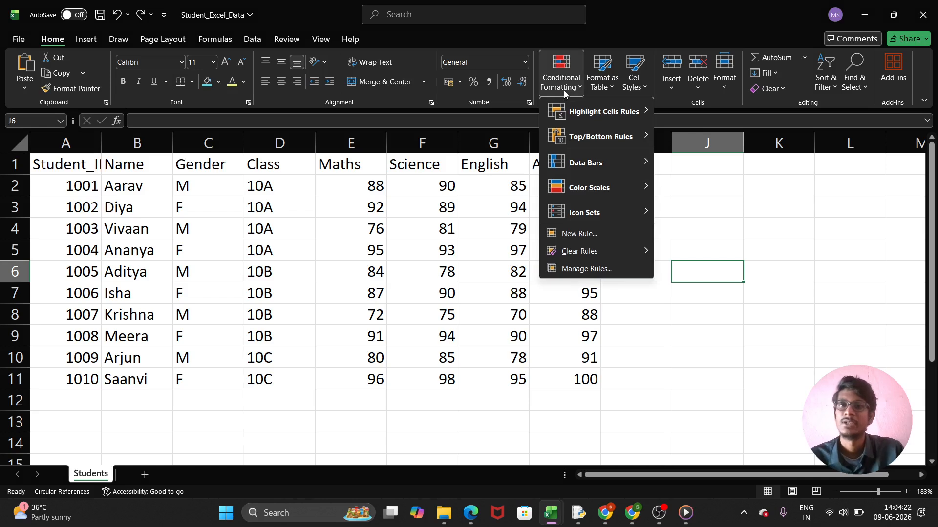
click(694, 209)
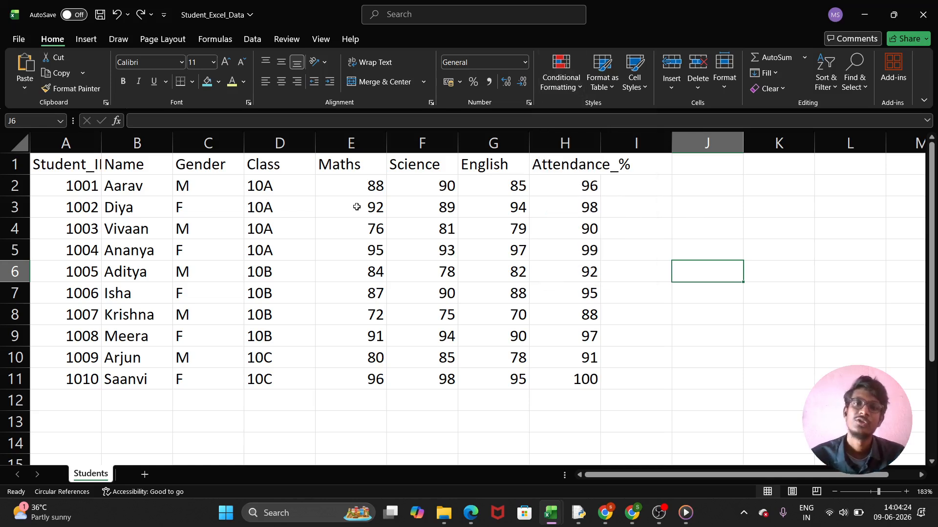
drag(342, 189, 588, 361)
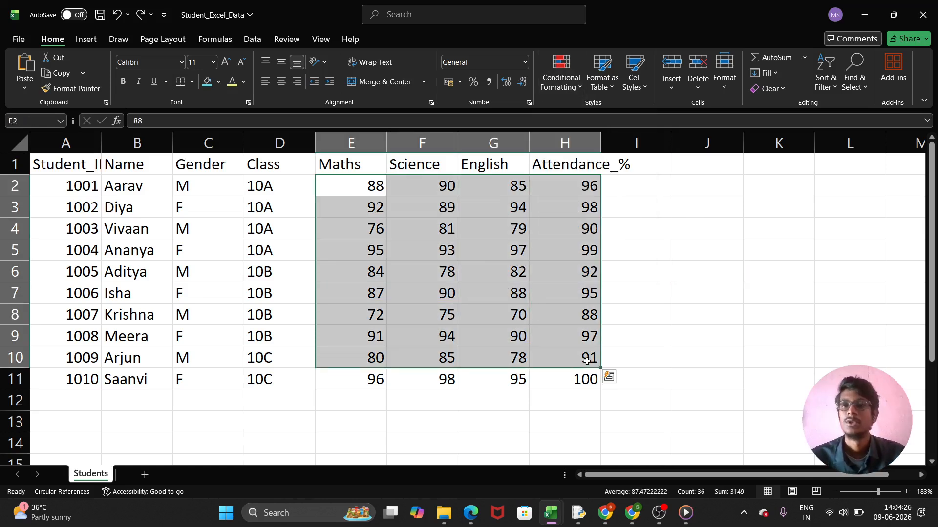
click(579, 93)
mouse_move(602, 169)
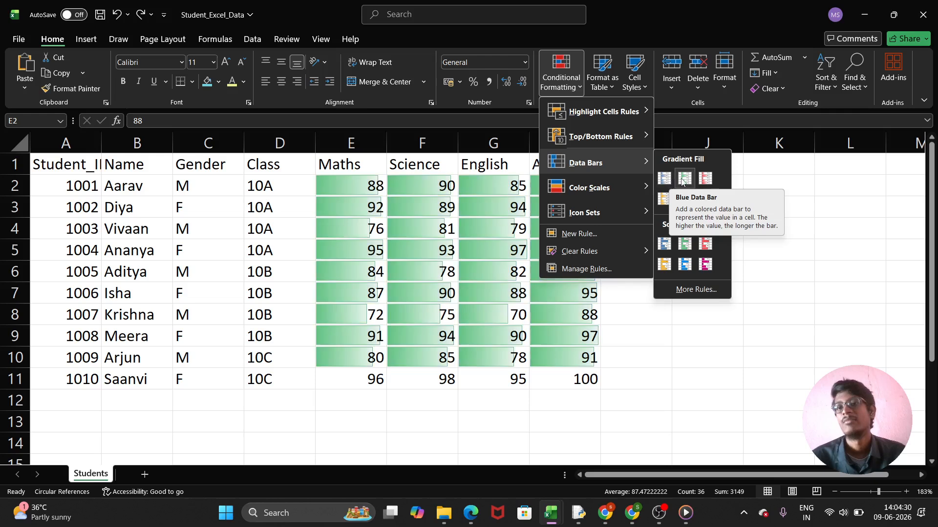
click(706, 181)
click(639, 197)
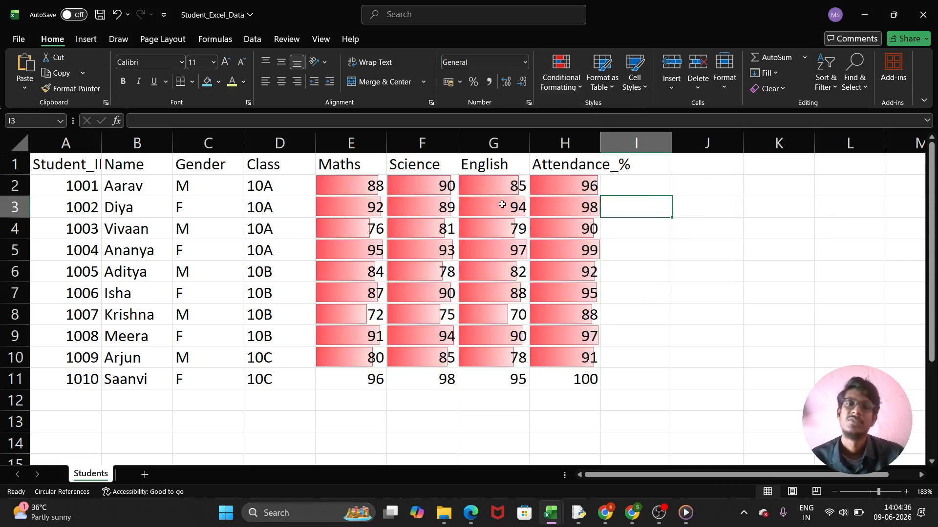
- Examine the data bars against the cell values, and undo the red data bars on E2:H10
click(368, 186)
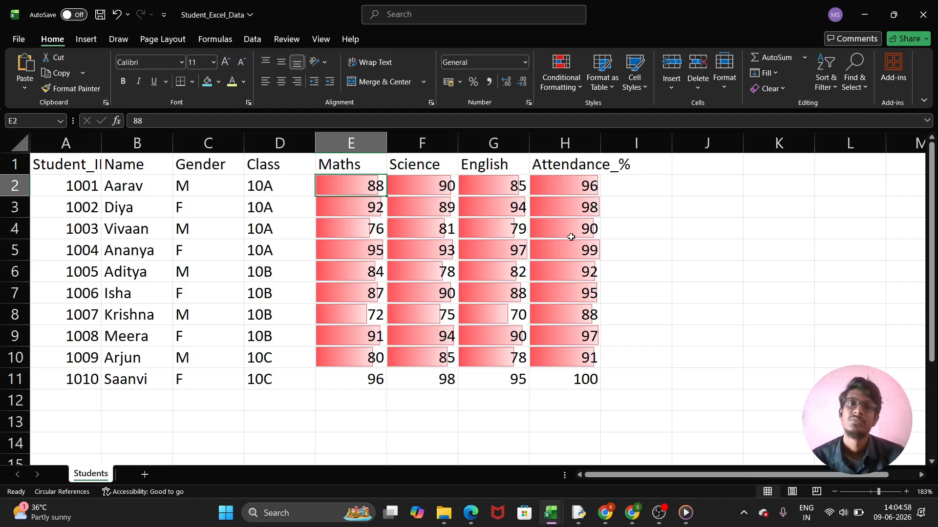
click(625, 290)
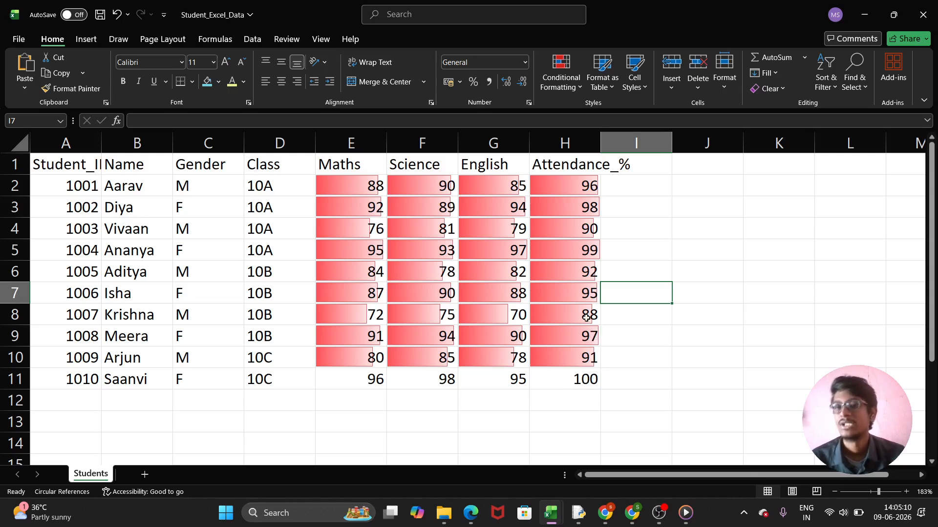
click(625, 332)
key(ctrl+z)
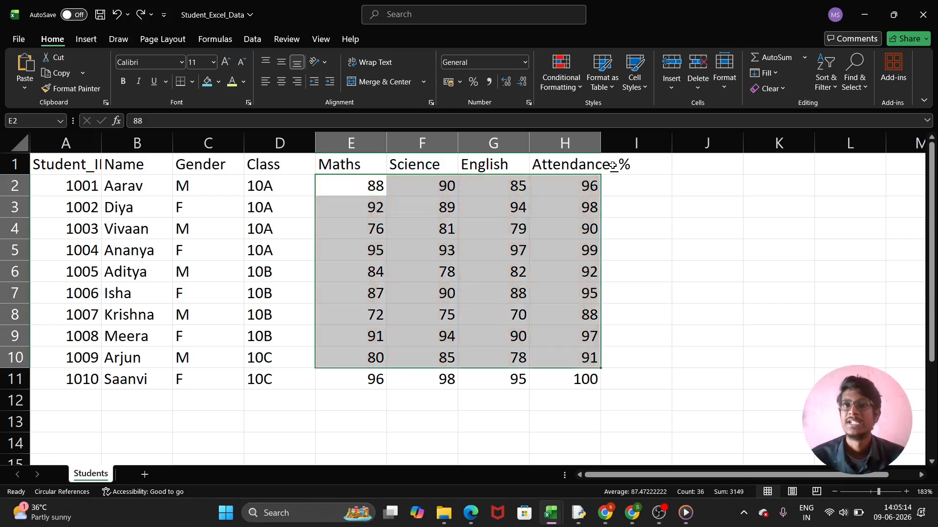
- Apply the Red - White - Blue Color Scale to the marks and attendance values in E2:H10
click(562, 82)
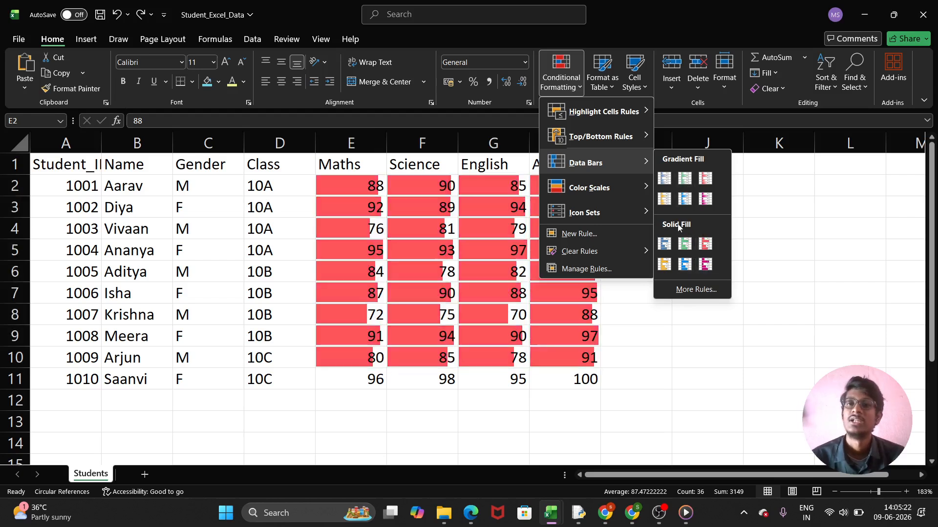
mouse_move(601, 194)
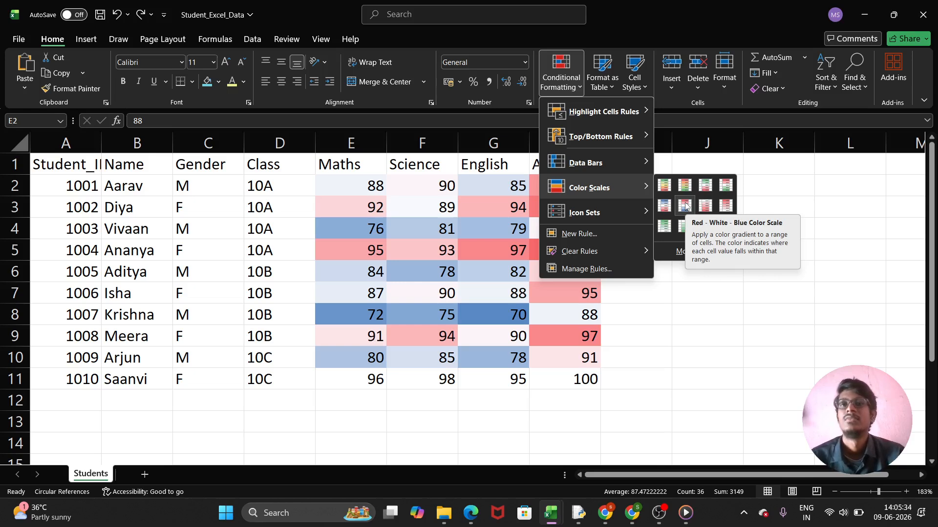
click(685, 206)
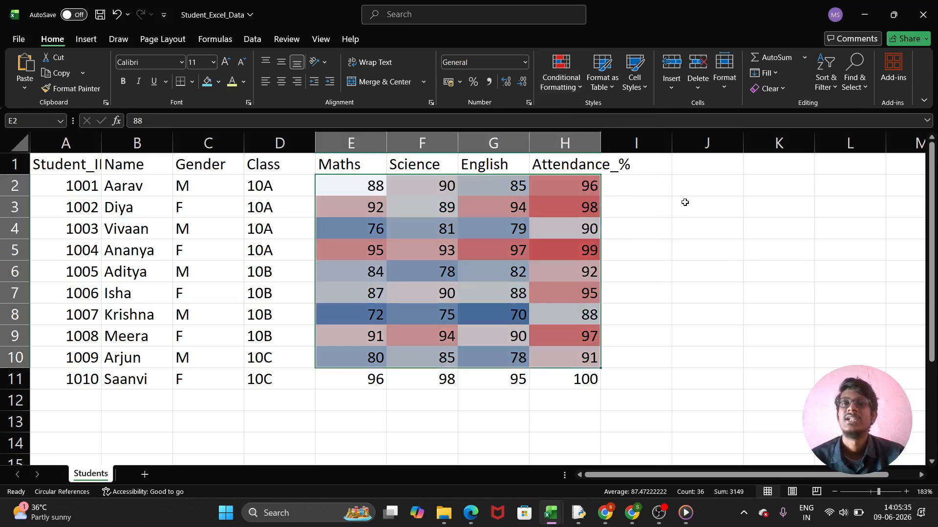
click(624, 232)
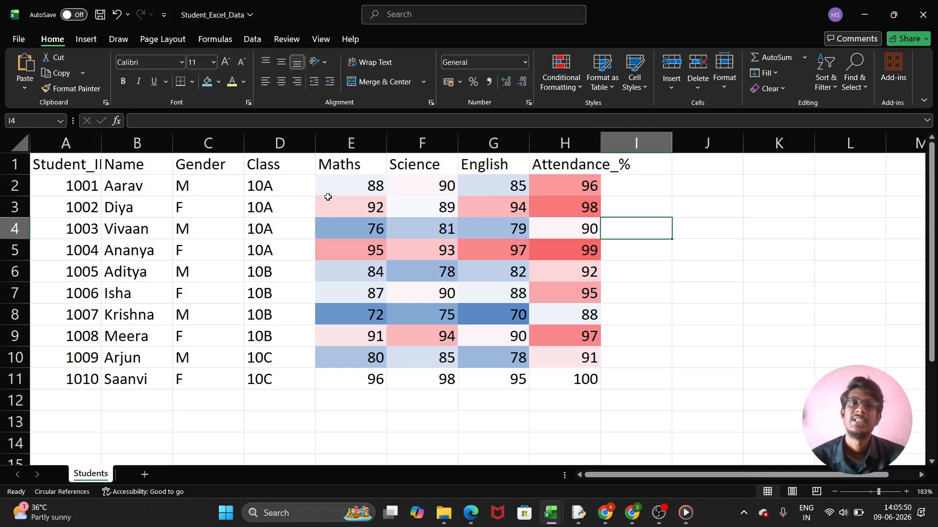
- Add the indicator icon set of circled check, exclamation and cross symbols to E2:H11
drag(325, 193, 601, 373)
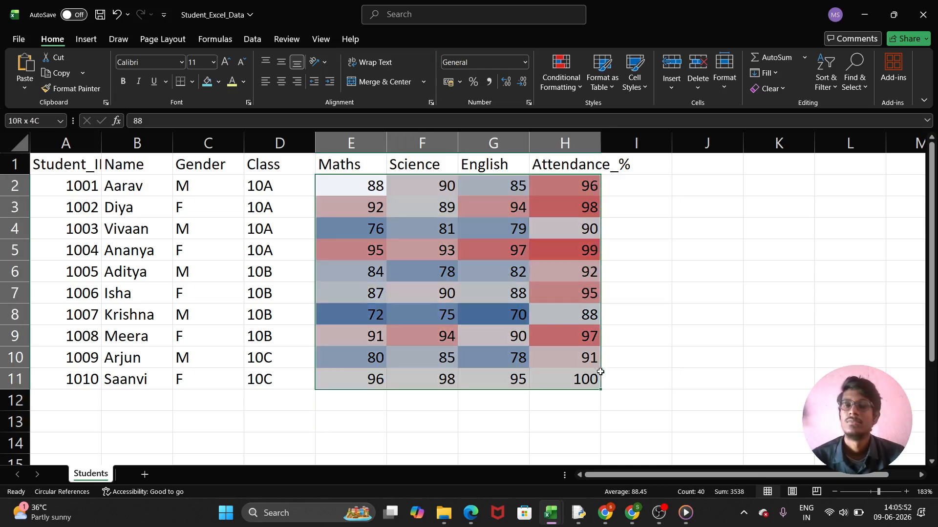
click(561, 72)
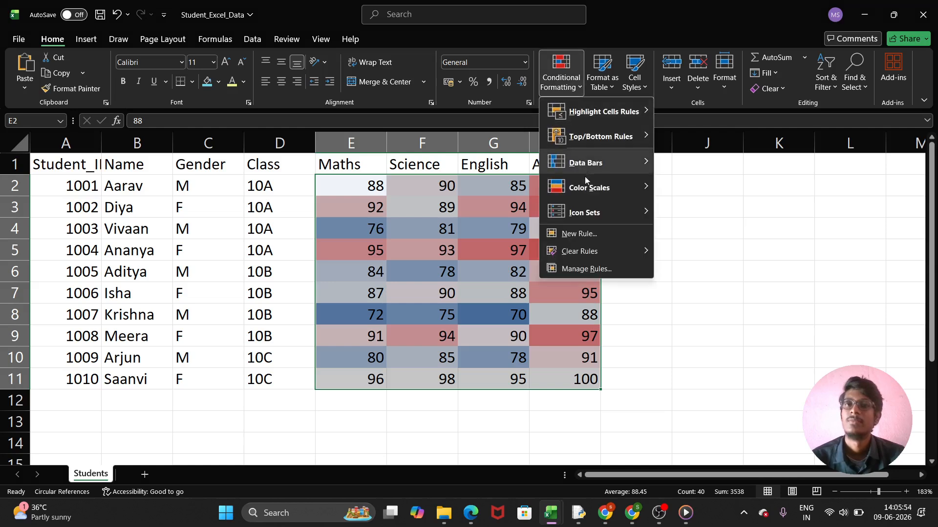
mouse_move(613, 210)
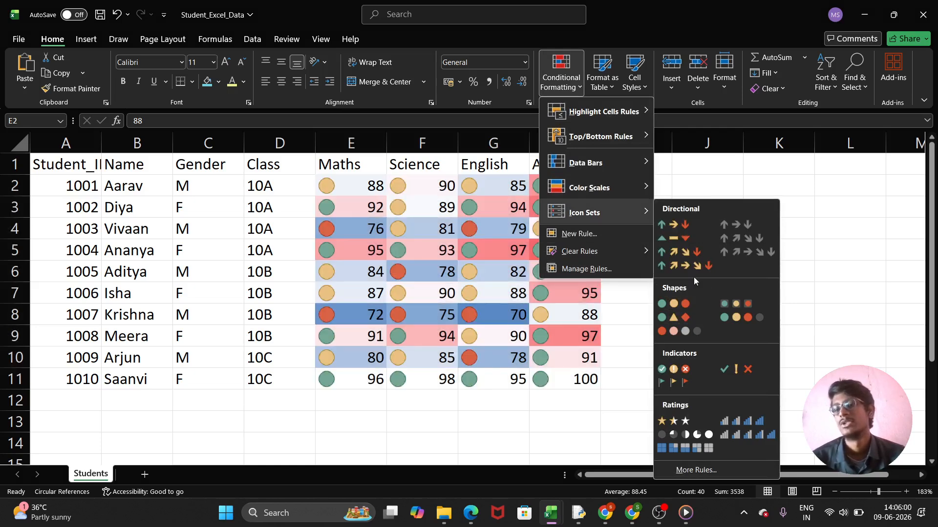
click(665, 368)
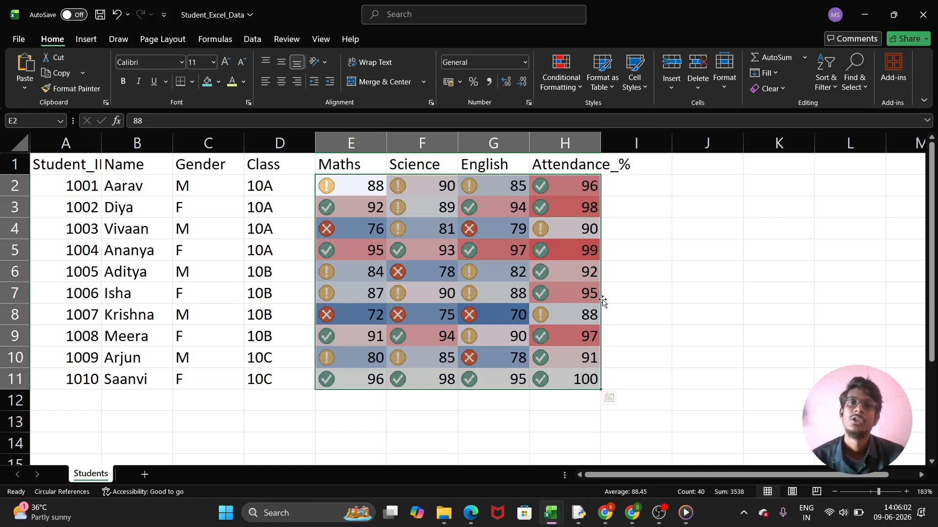
click(670, 311)
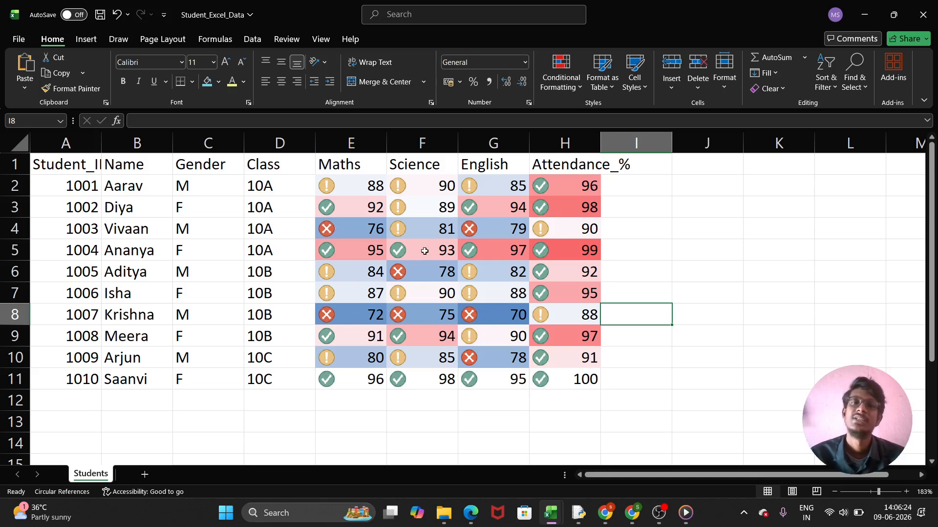
click(493, 232)
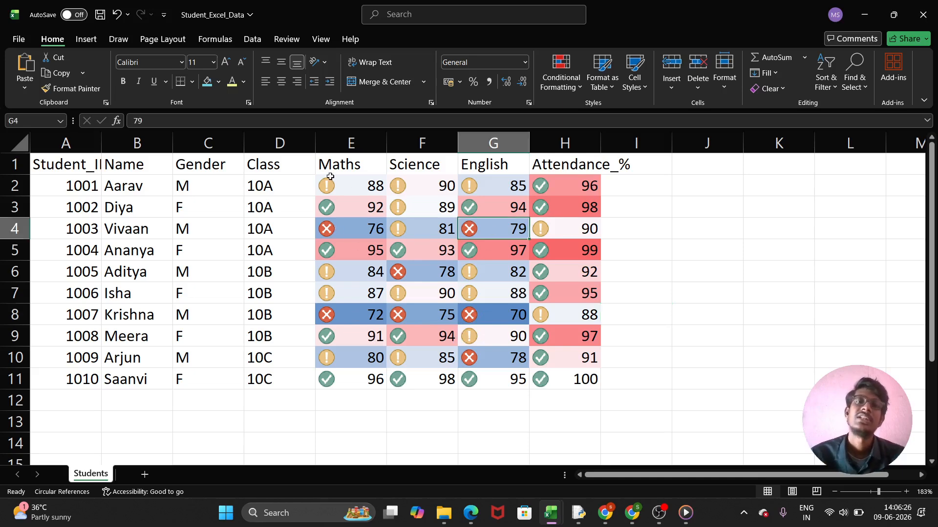
- Add a 2-Color Scale rule to E2:H11 with both ends set to the Number type and the minimum value 75
drag(331, 180, 599, 384)
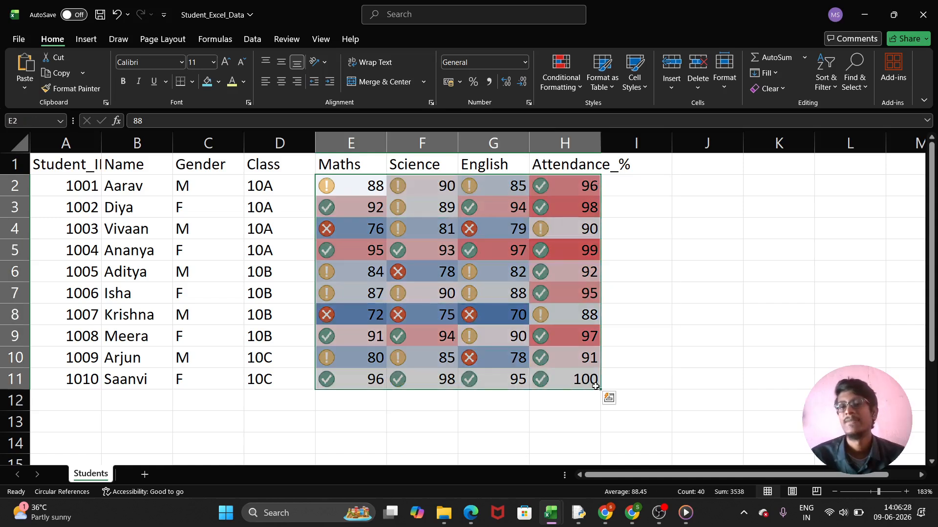
click(578, 80)
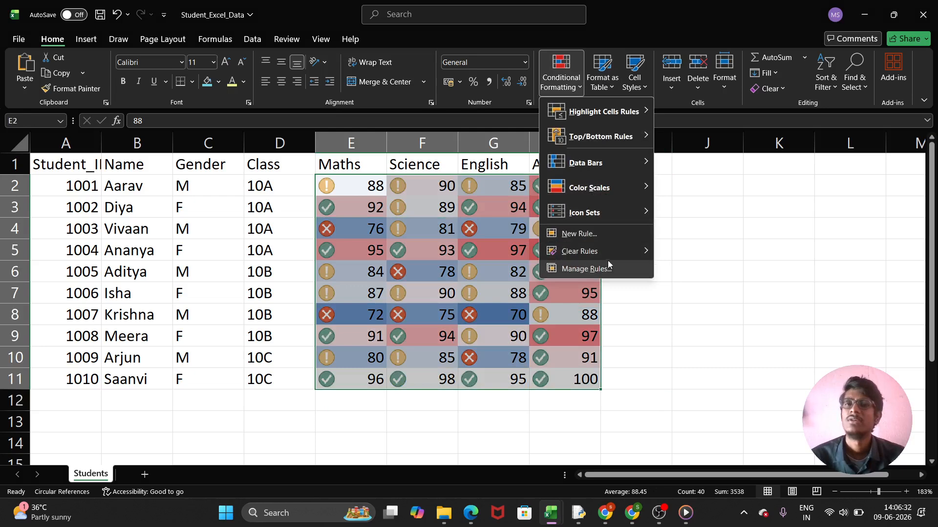
click(582, 234)
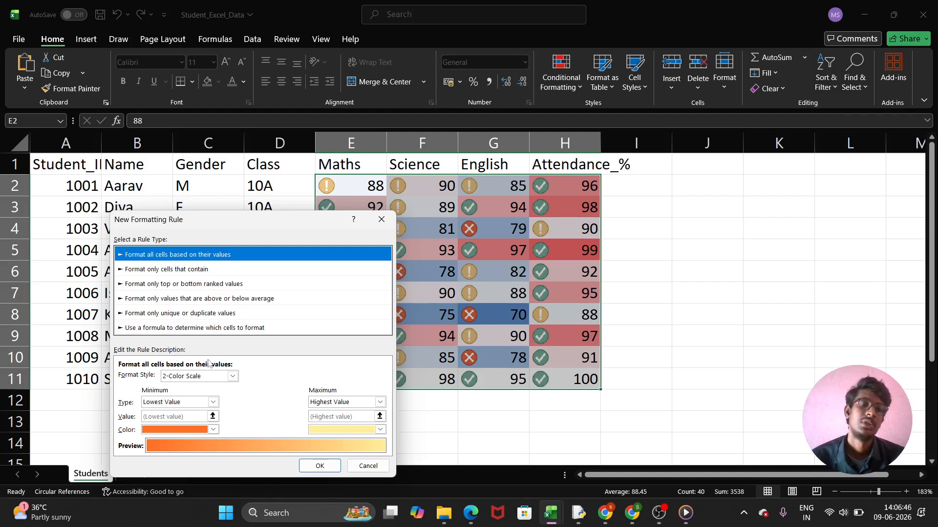
click(213, 402)
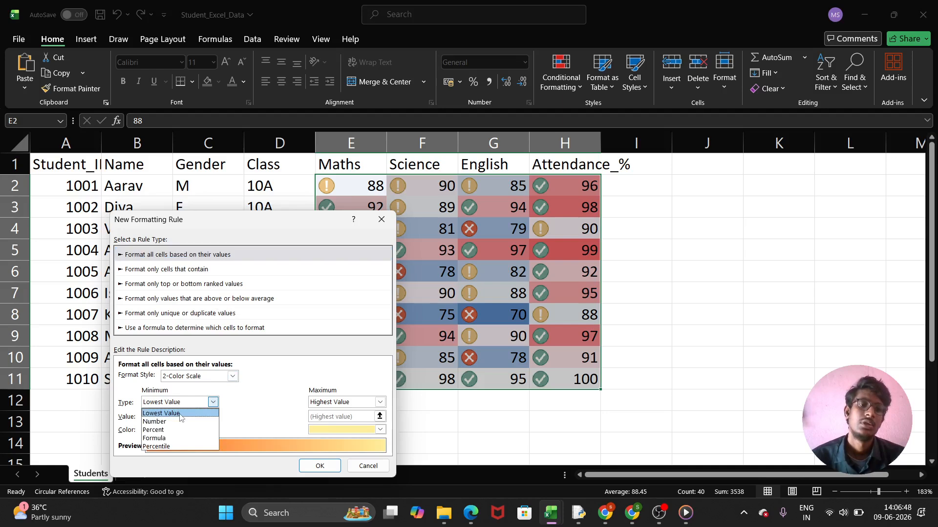
click(177, 421)
click(175, 417)
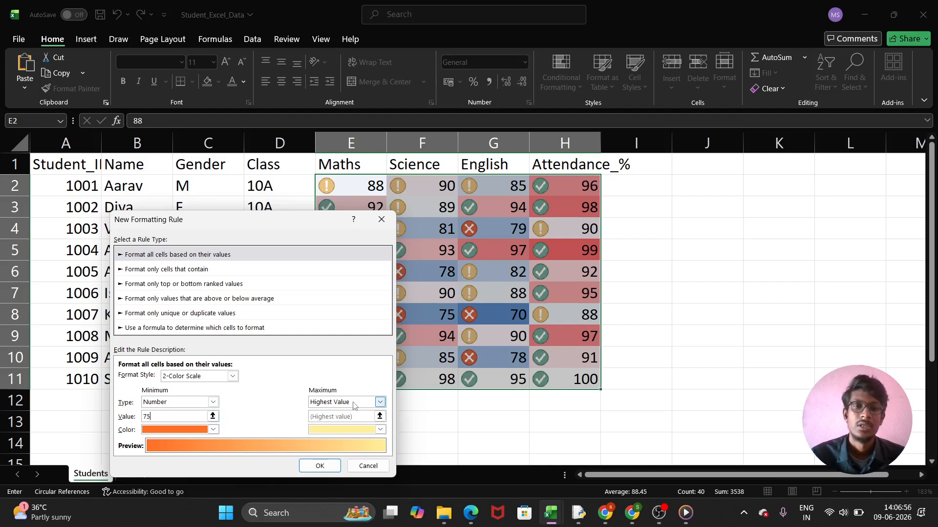
click(380, 402)
click(314, 421)
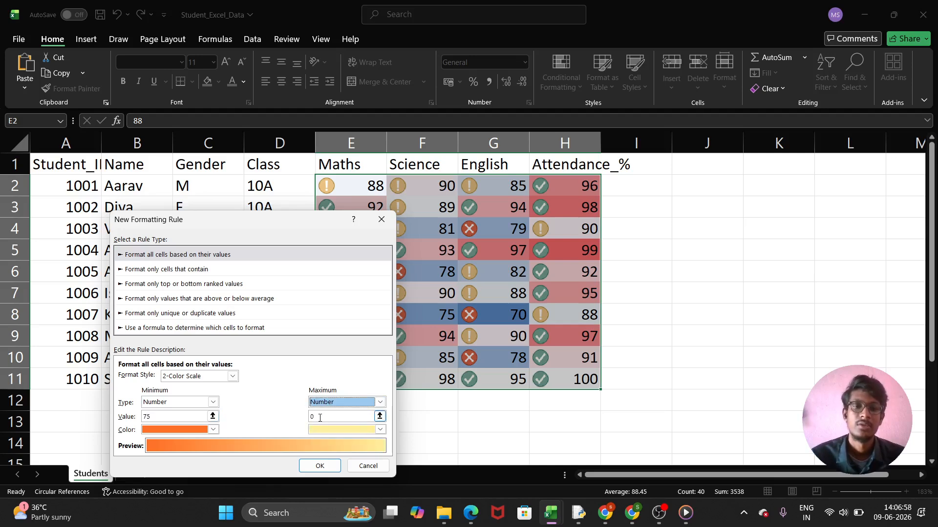
click(315, 416)
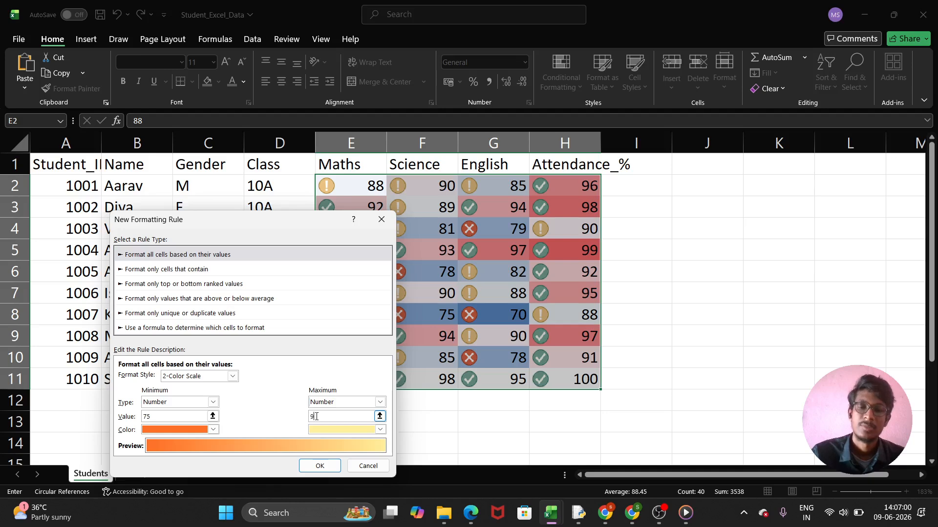
click(331, 469)
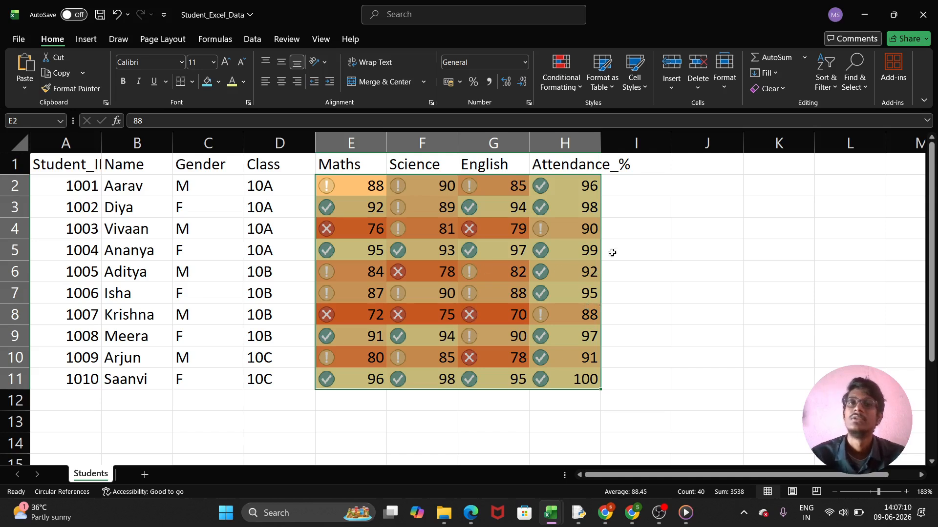
- Undo the last four changes to clear the color scales and icon set from the marks and attendance values
key(ctrl+z)
key(ctrl+z)
key(ctrl+z)
key(ctrl+z)
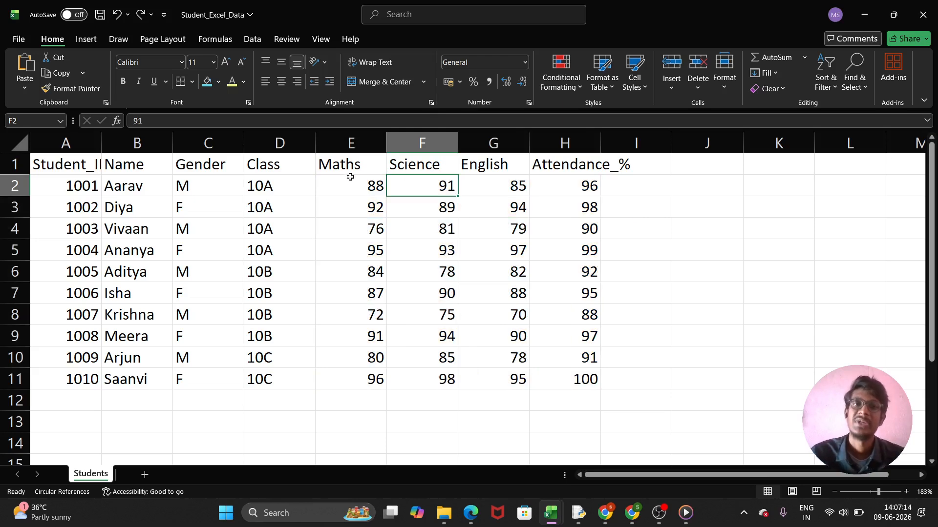
- Start a new 2-Color Scale rule for E2:I10 through the rules manager, with the minimum as Number 78
drag(352, 179, 619, 362)
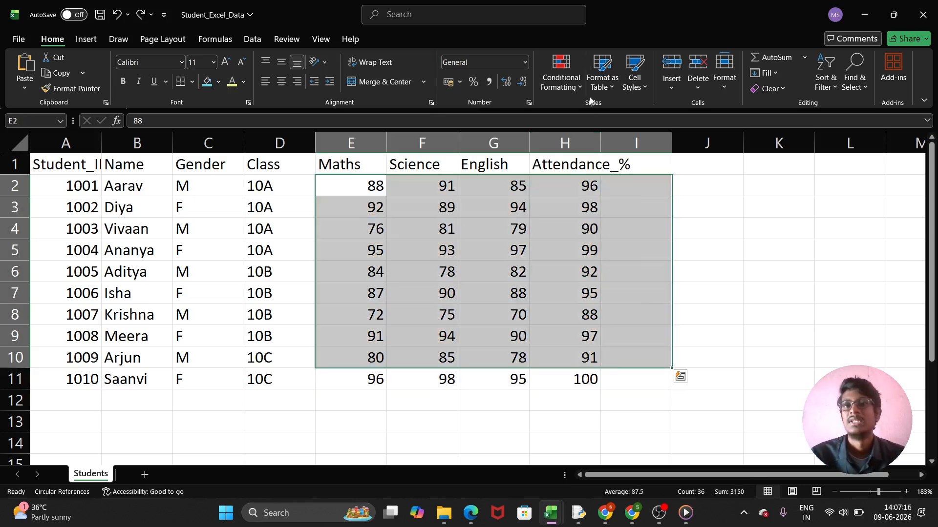
click(572, 83)
mouse_move(620, 248)
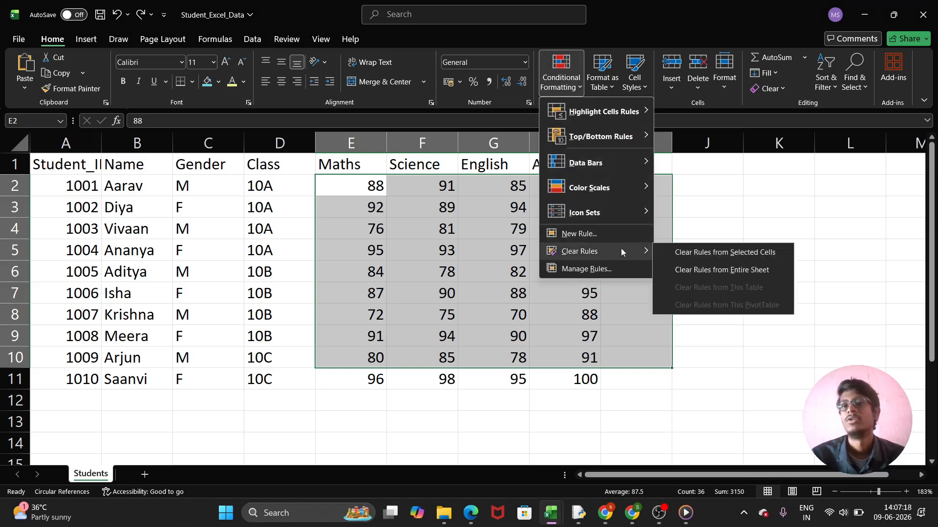
click(586, 268)
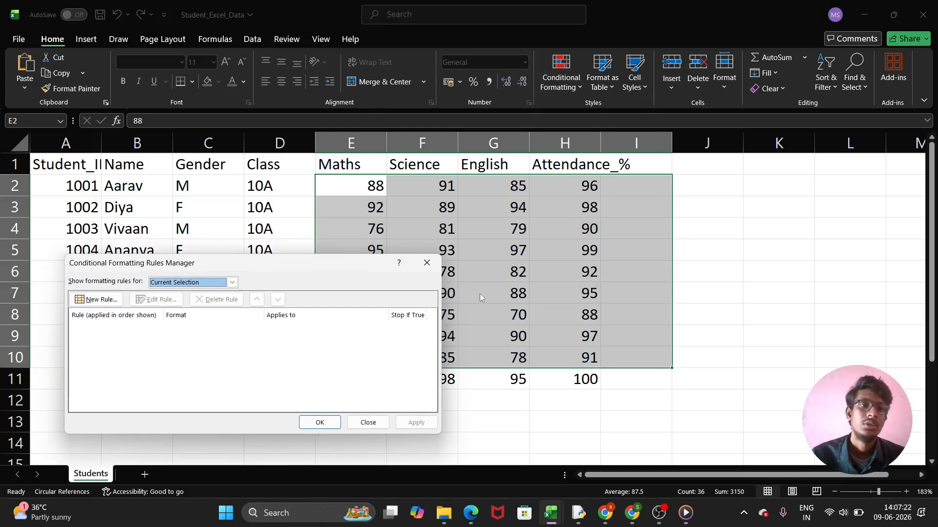
click(96, 300)
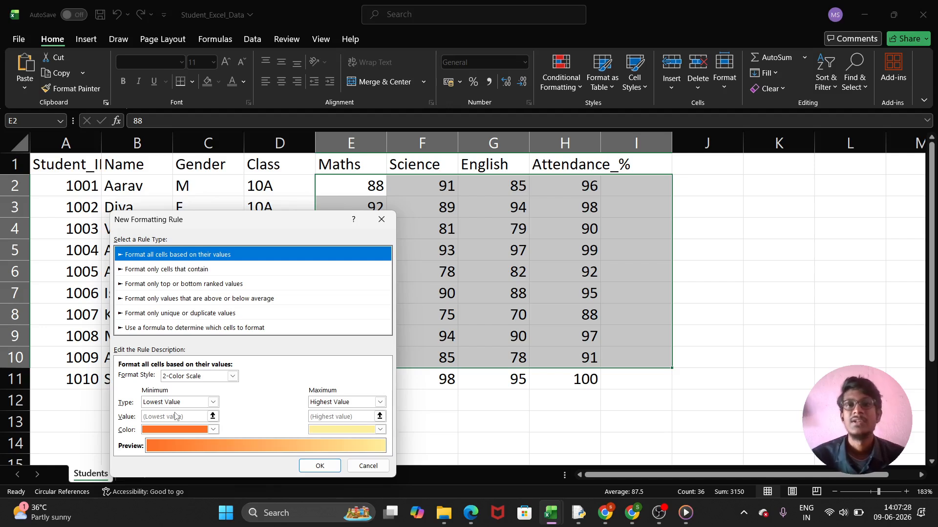
click(158, 402)
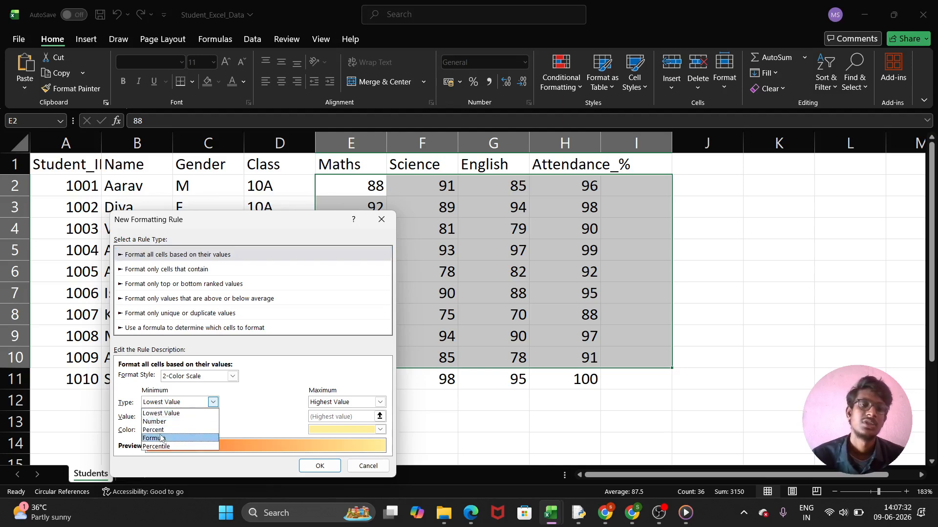
click(150, 422)
click(148, 416)
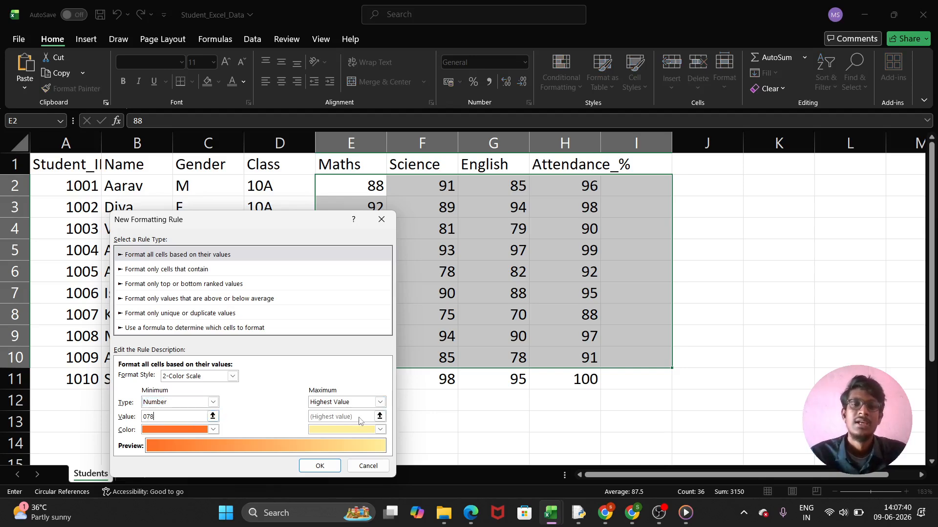
- Set the color scale's maximum to Number 97 and apply the rule to E2:I10
click(380, 402)
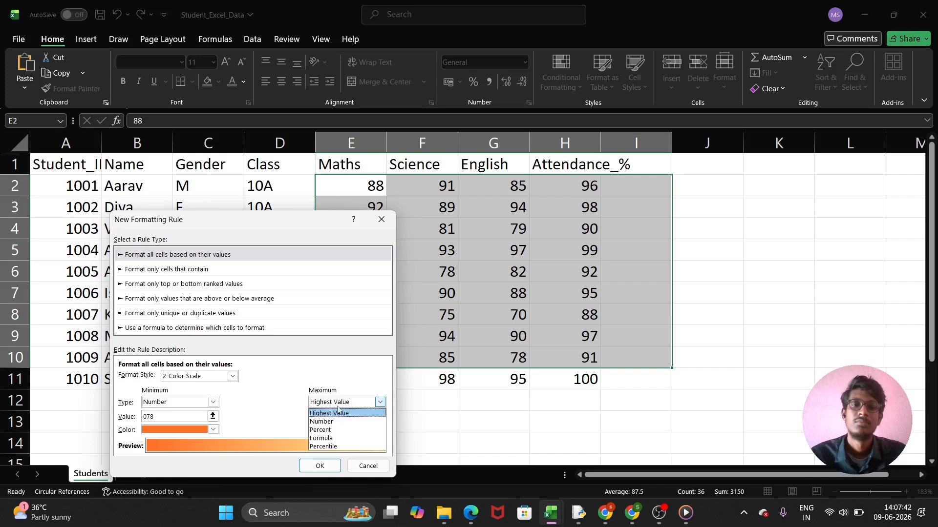
click(322, 421)
click(318, 418)
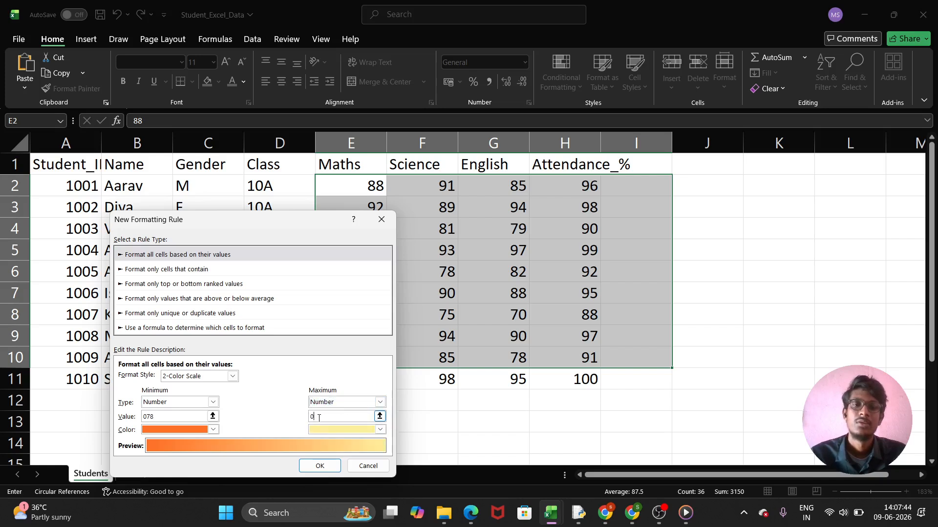
key(BackSpace)
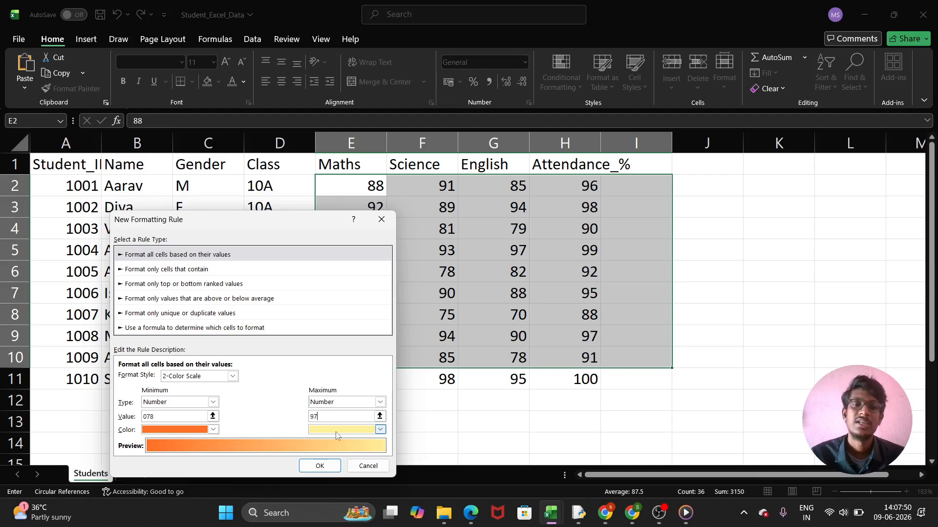
click(321, 466)
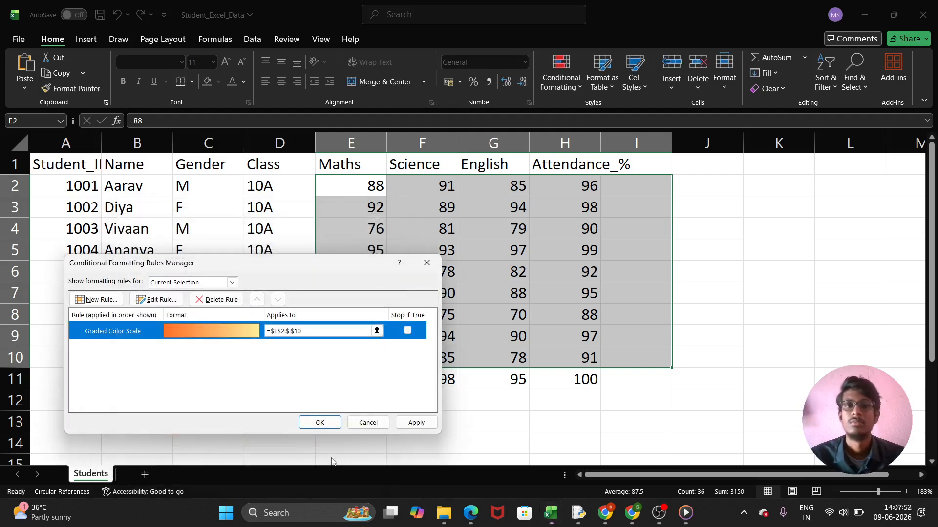
click(309, 425)
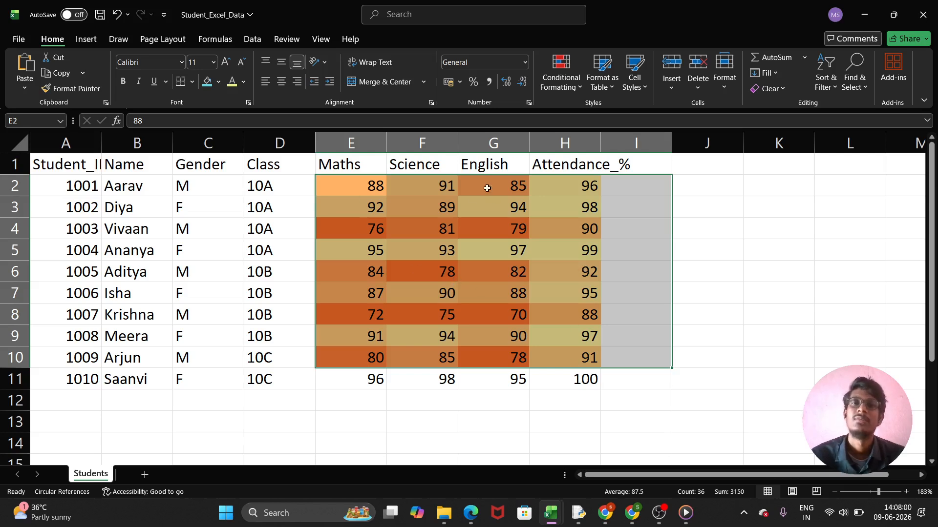
- Preview the icon sets on E2:I10 without applying one, and undo the 2-Color Scale rule
click(579, 93)
mouse_move(602, 210)
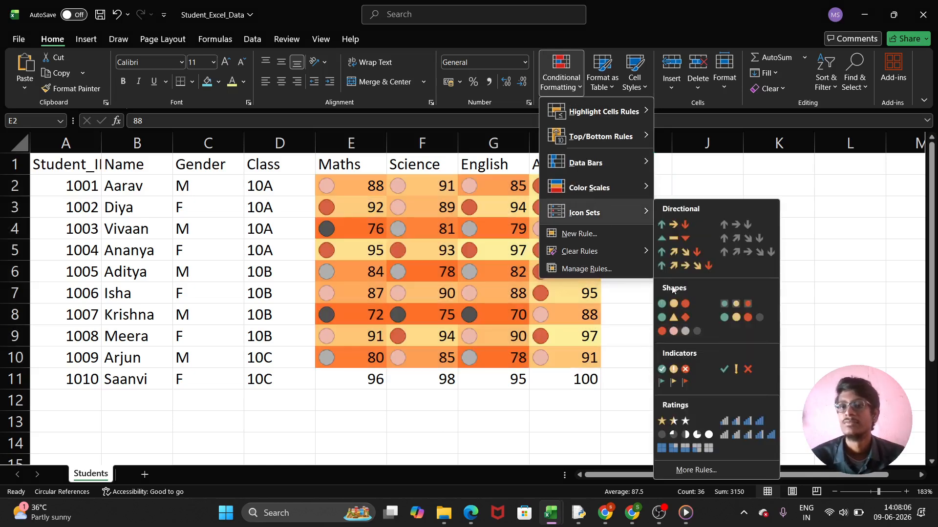
click(747, 211)
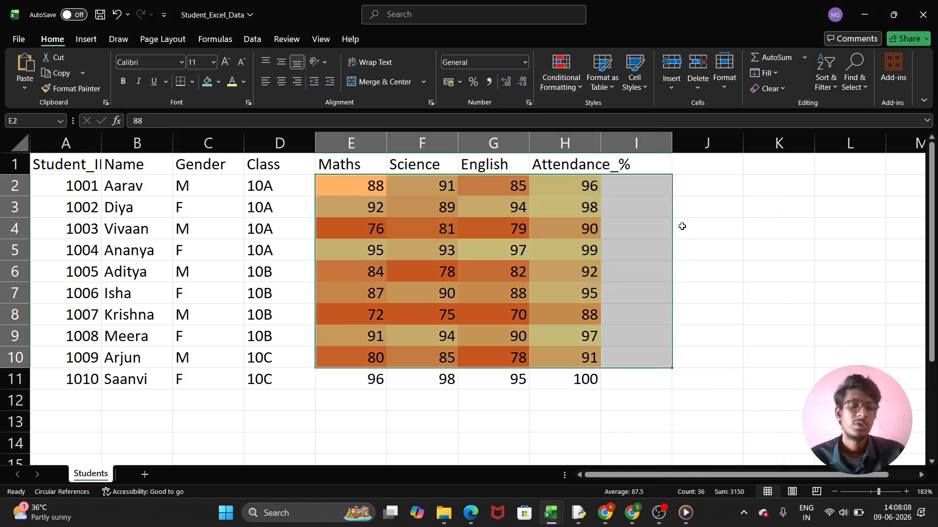
key(ctrl+z)
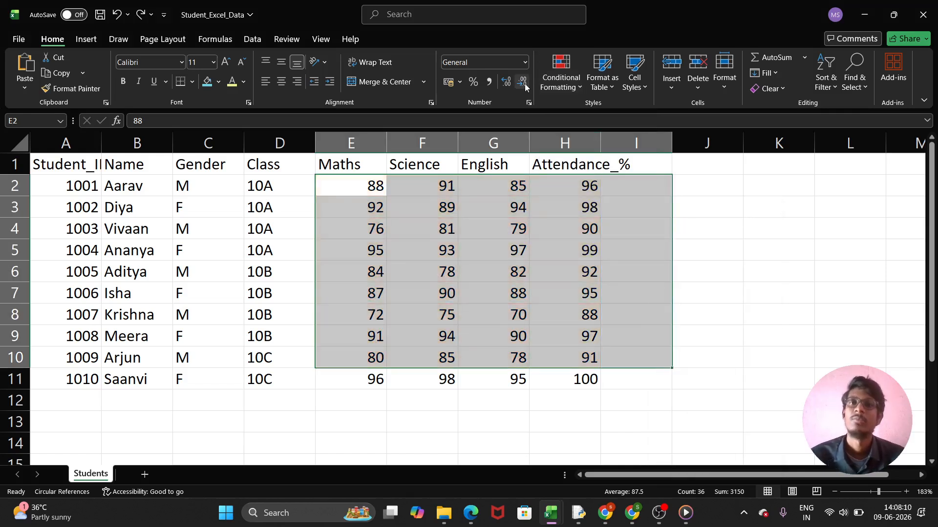
- Add a custom three-circle icon set rule to E2:I10, with green at >= 90 percent and yellow at >= 78 percent
click(574, 86)
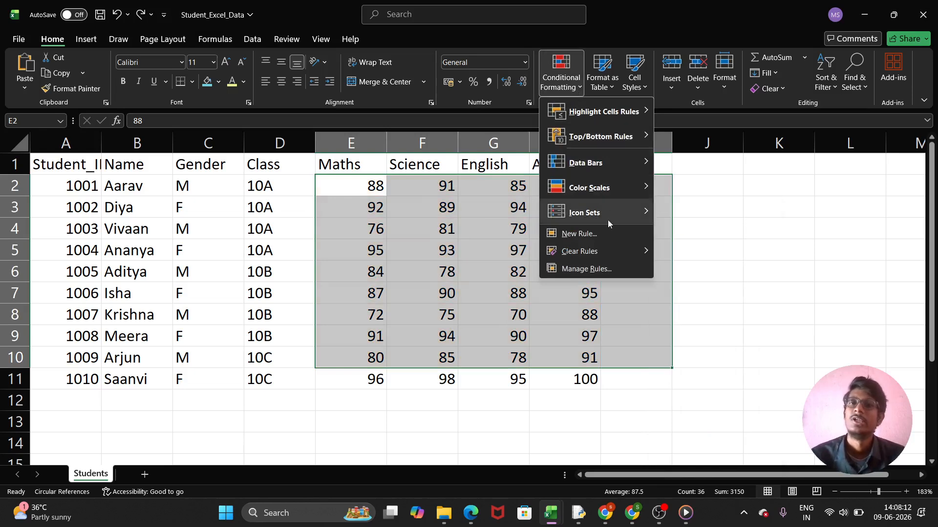
mouse_move(582, 215)
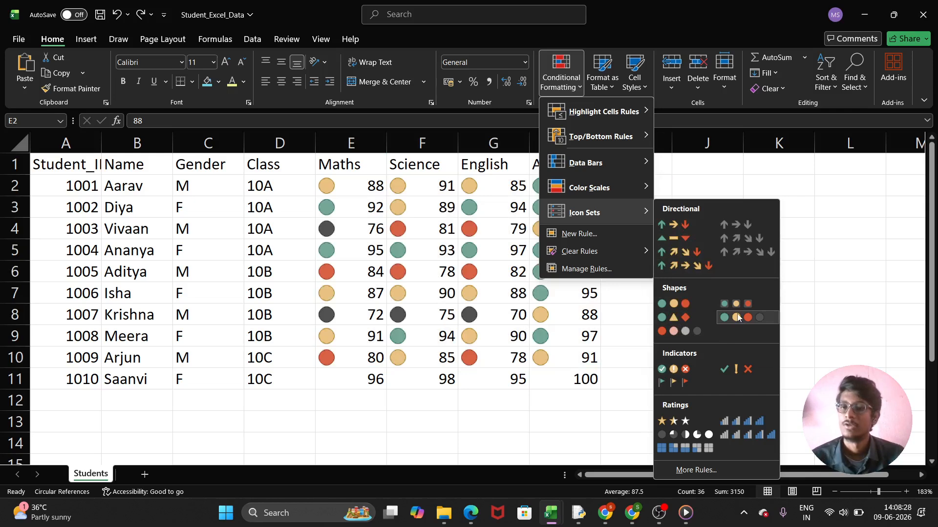
click(725, 468)
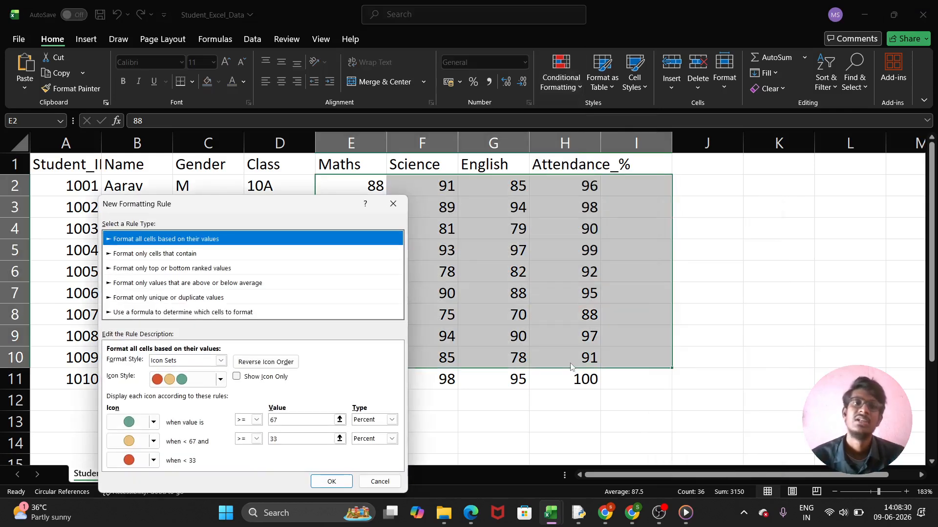
drag(235, 204, 770, 156)
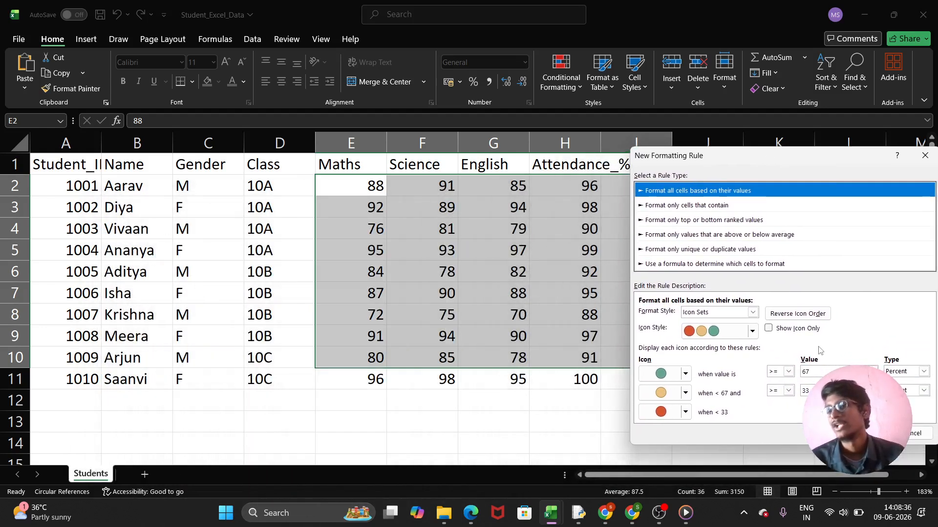
click(821, 372)
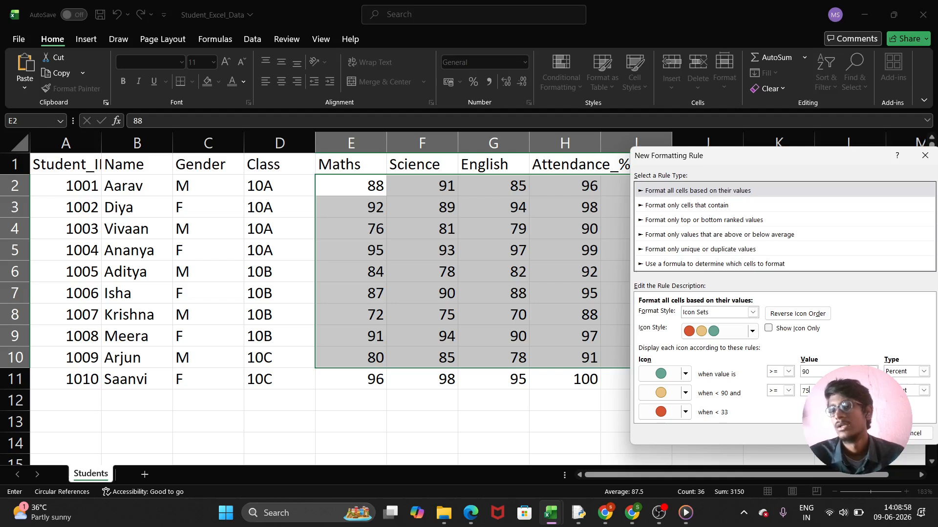
key(BackSpace)
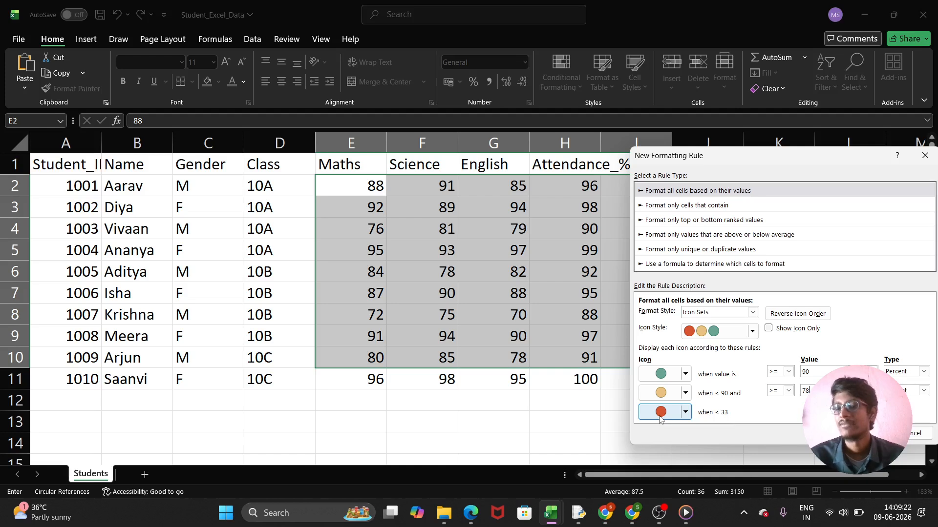
key(Return)
click(688, 350)
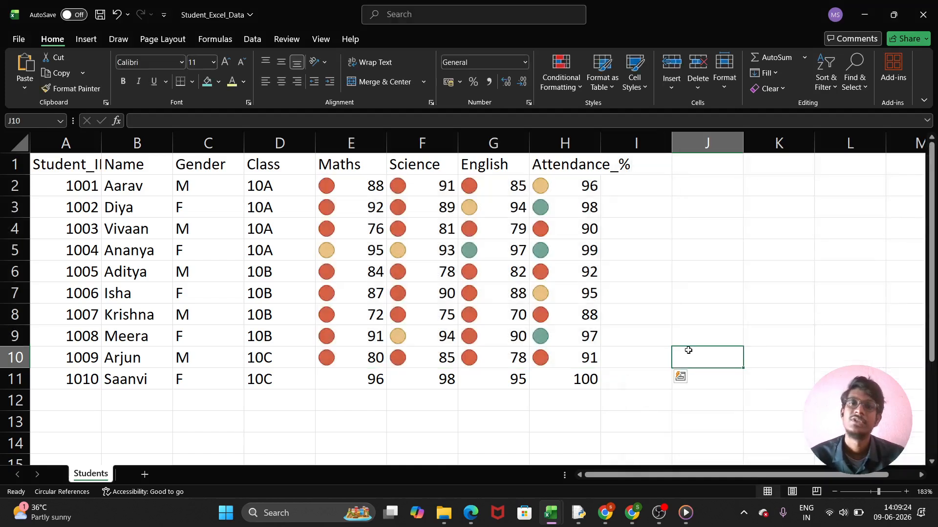
- Examine the green, yellow and red circle icons against the attendance and marks values in individual cells
click(556, 210)
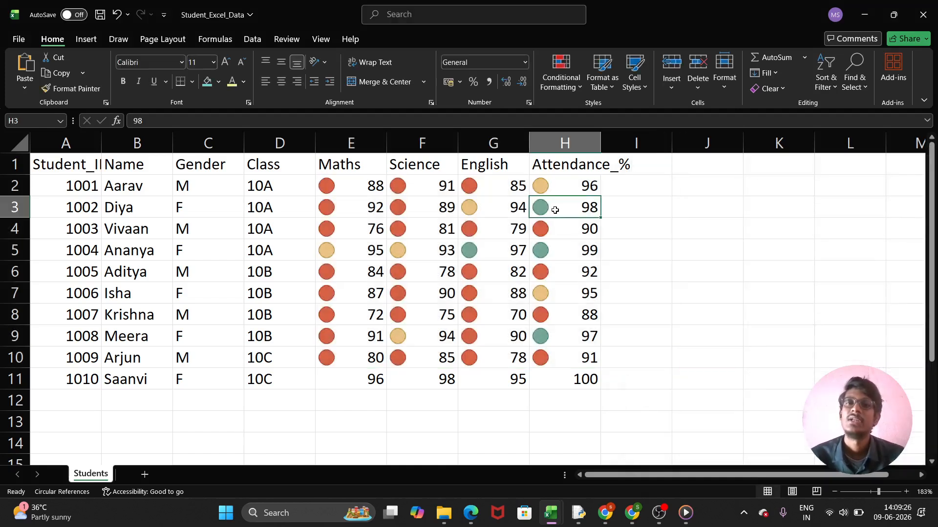
click(577, 258)
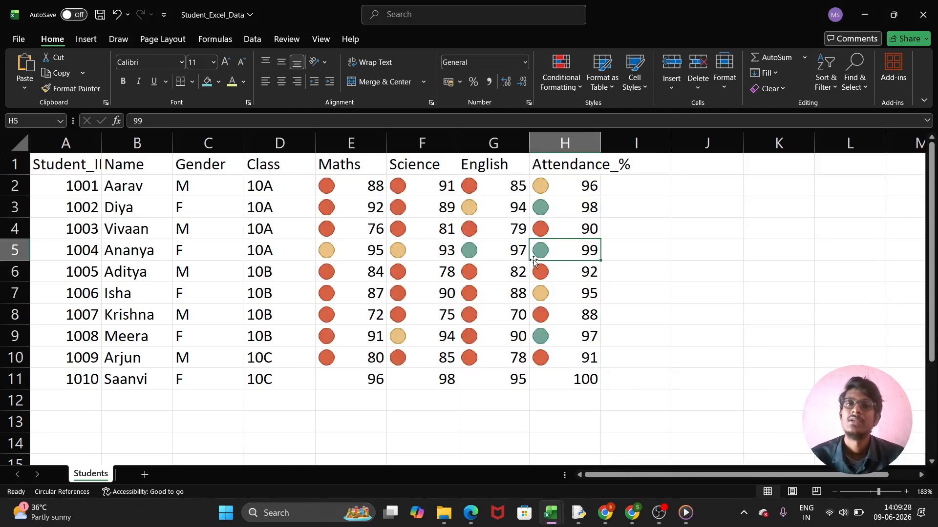
click(495, 255)
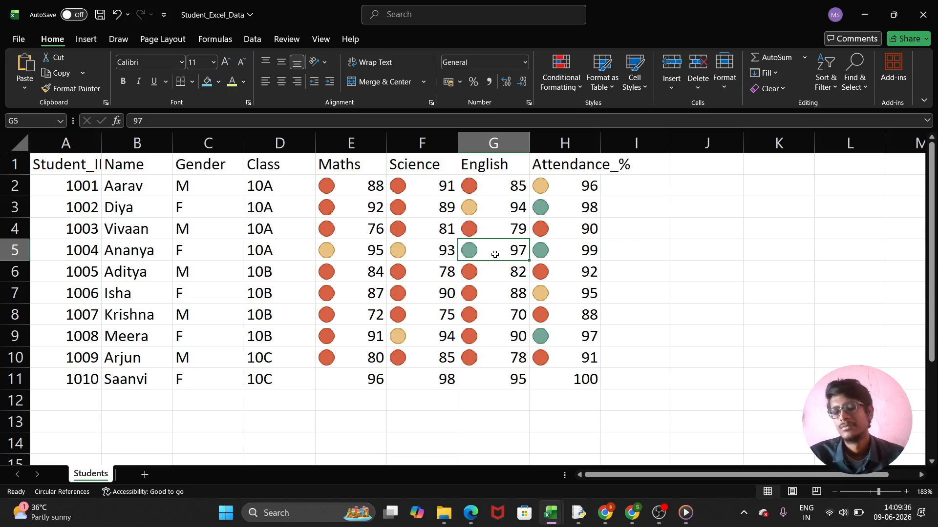
click(390, 258)
click(333, 224)
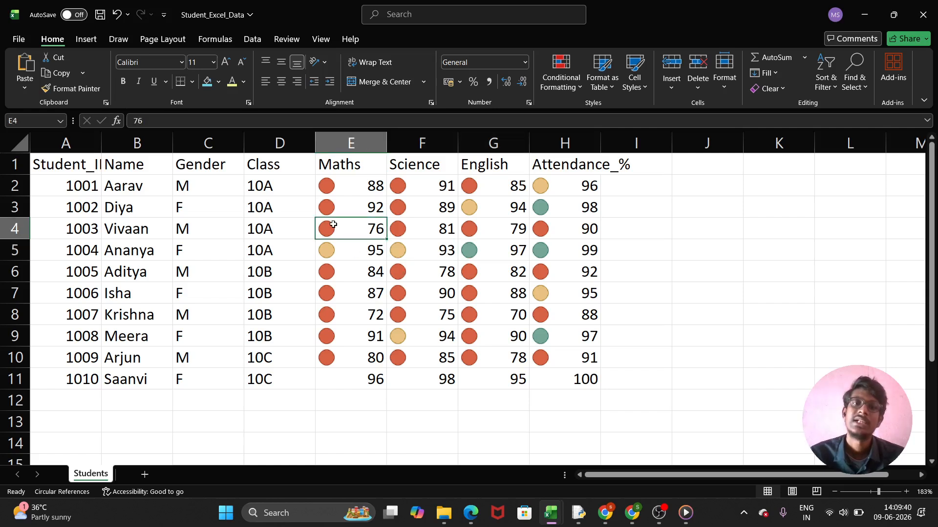
click(320, 213)
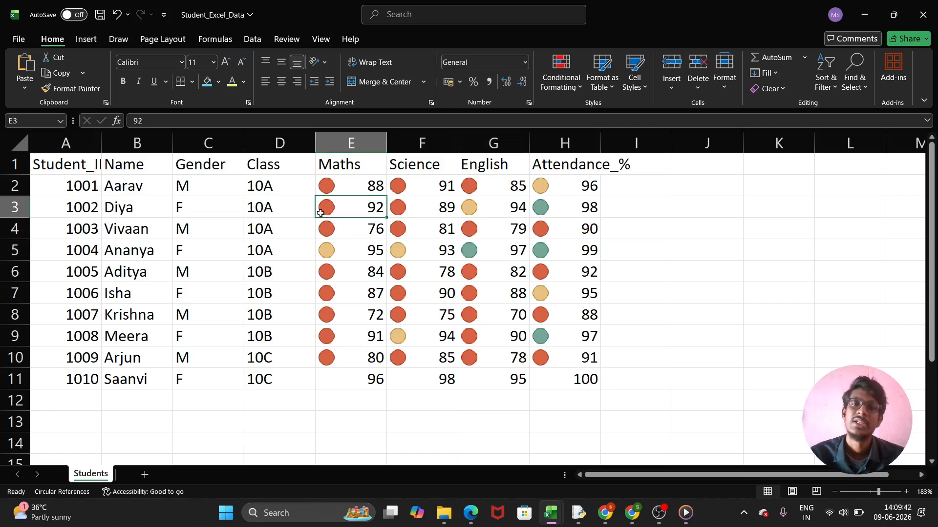
- Check the circle icons against individual marks and attendance values, and undo the icon set rule on E2:I10
click(369, 244)
click(404, 250)
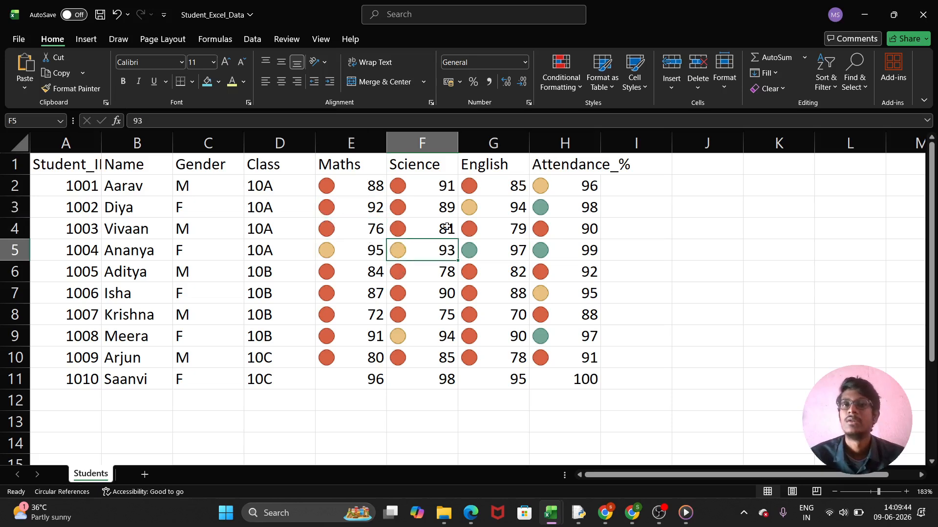
click(469, 211)
click(566, 187)
click(577, 208)
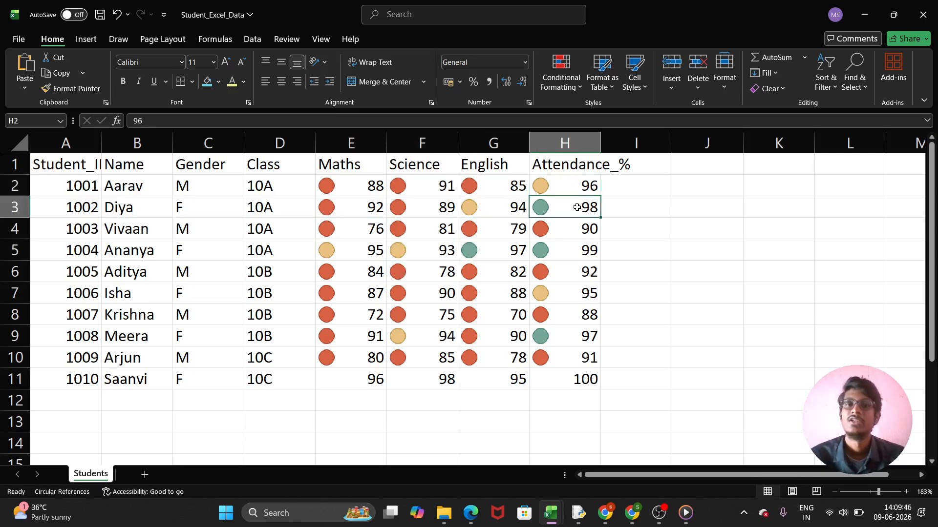
click(587, 257)
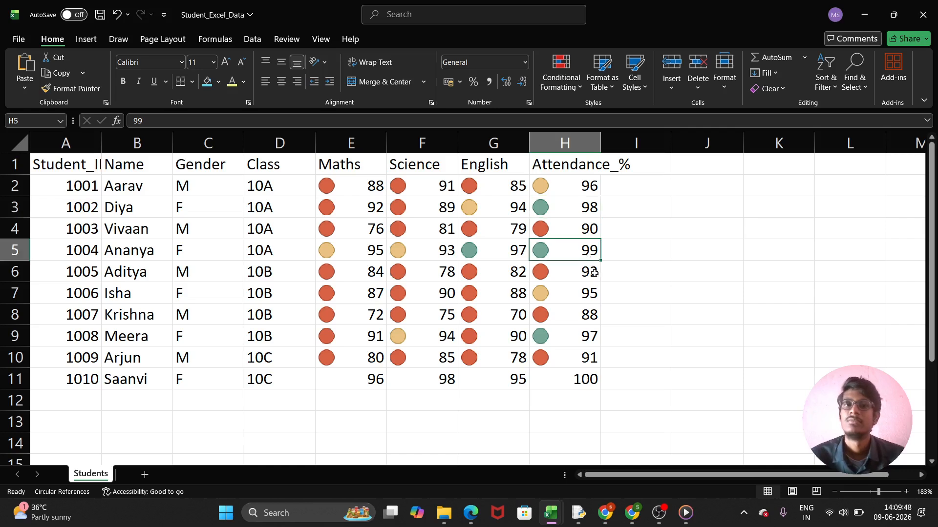
key(ctrl+z)
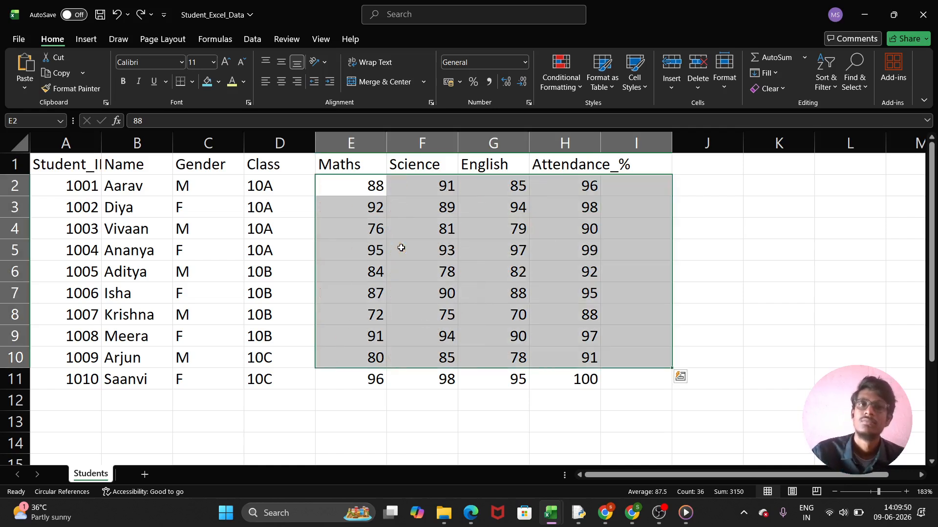
- Add a three-circle icon set rule to E2:I10, with green at >= 88 percent and yellow at >= 80
click(562, 73)
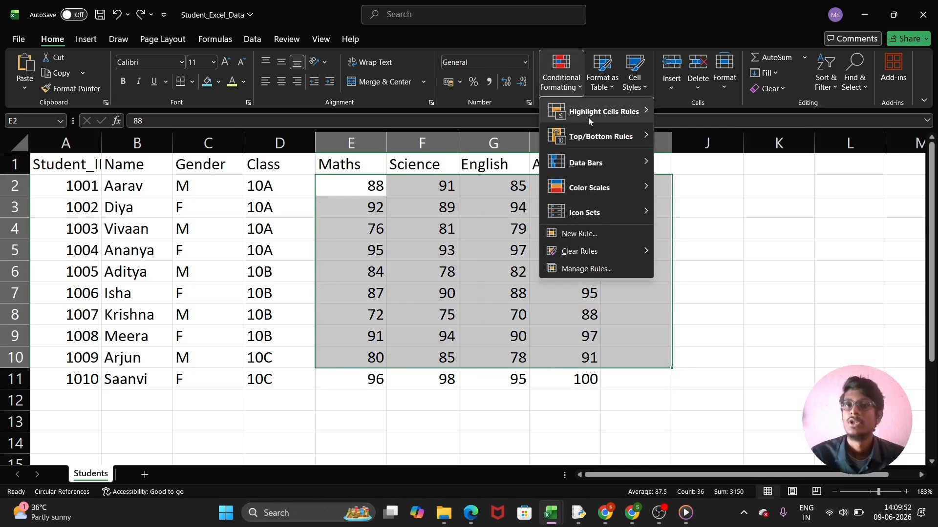
mouse_move(613, 216)
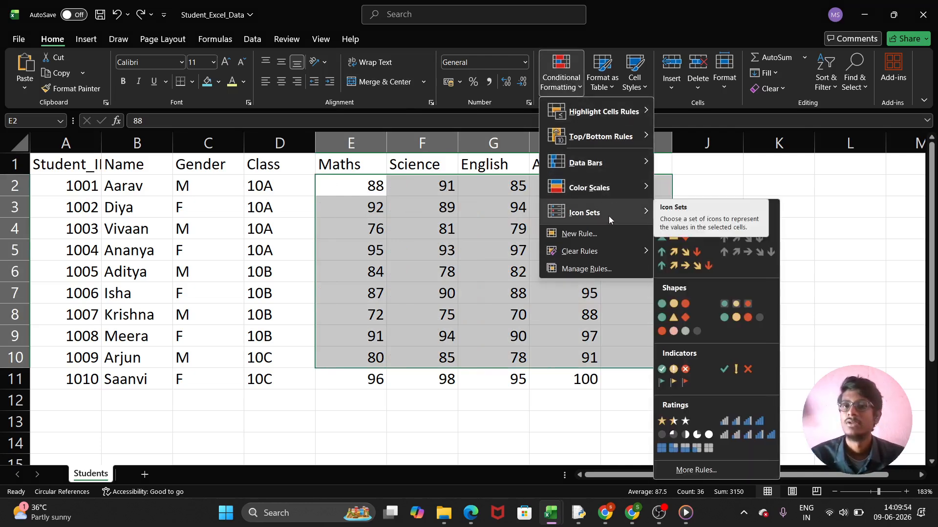
click(714, 472)
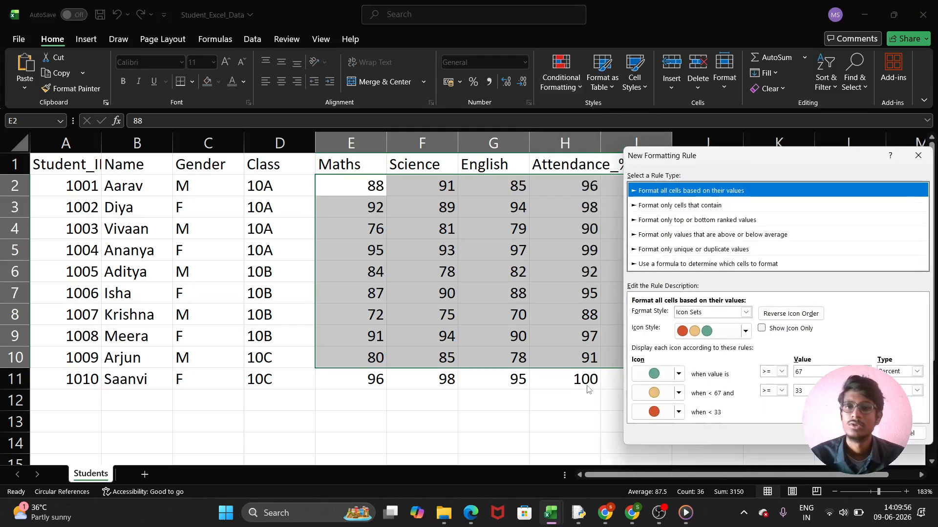
click(806, 374)
click(806, 374)
key(BackSpace)
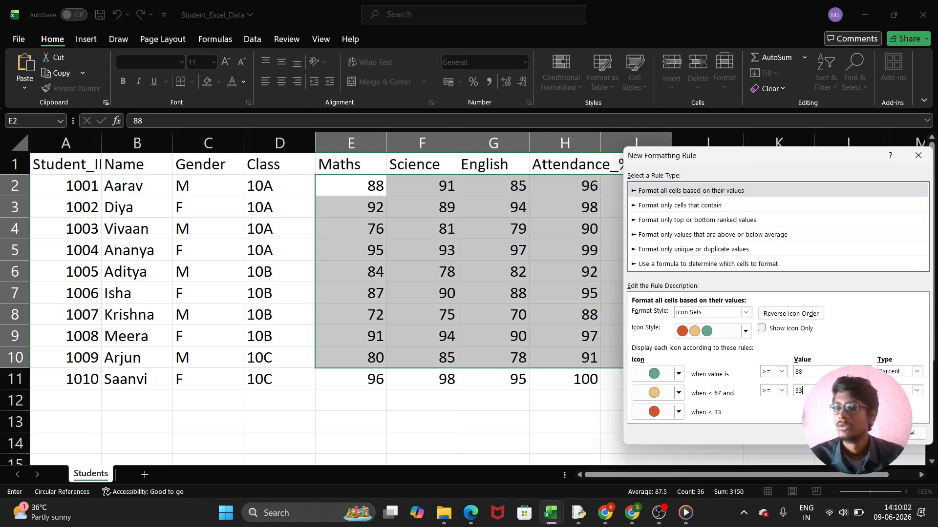
key(BackSpace)
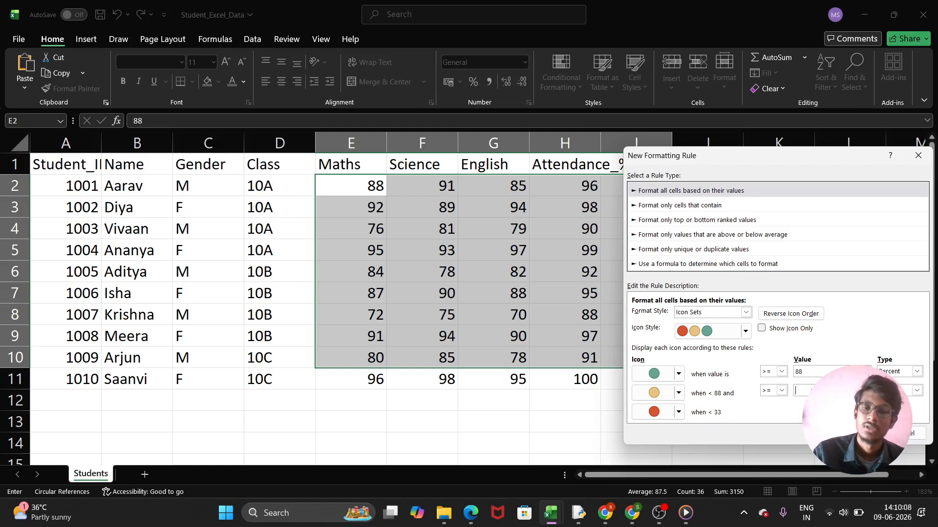
text(80)
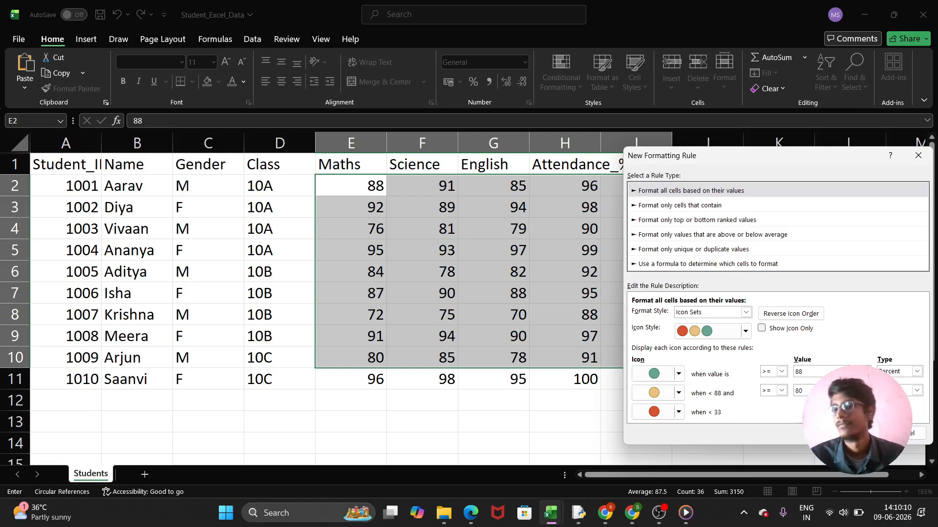
key(Return)
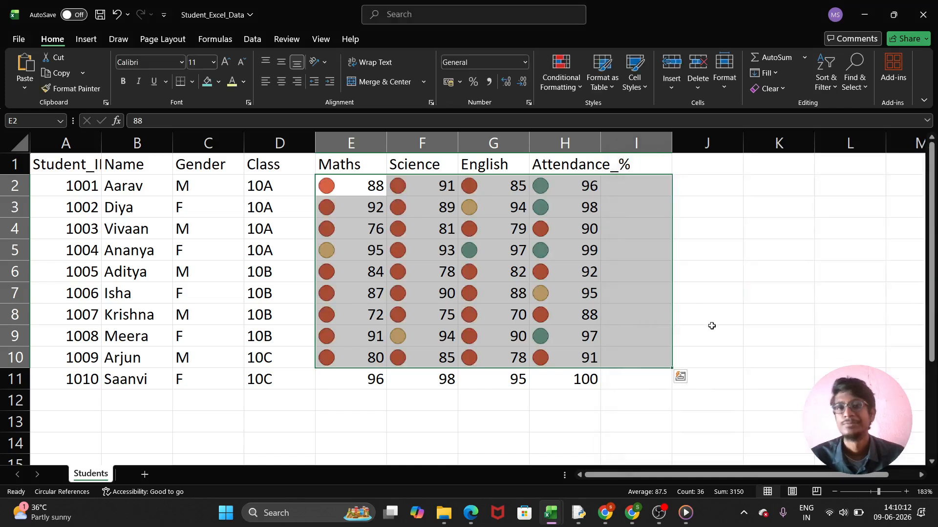
click(694, 307)
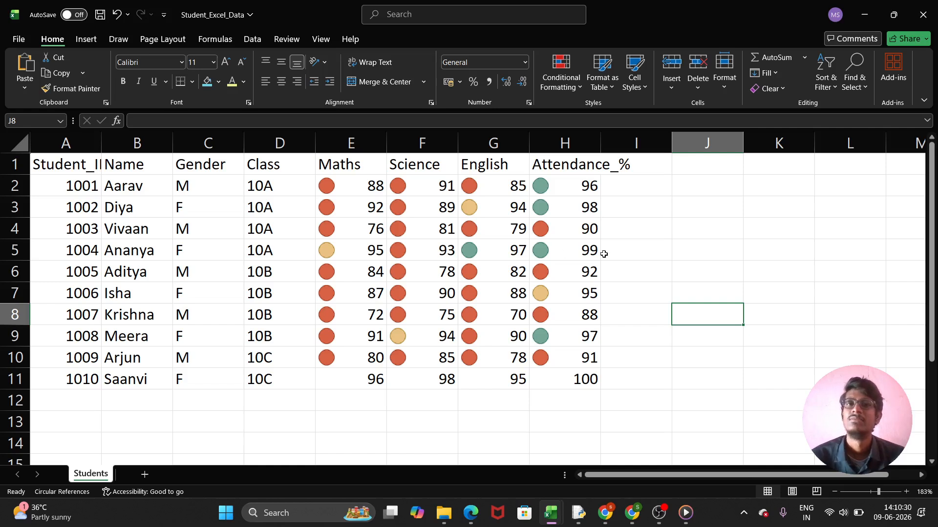
click(604, 254)
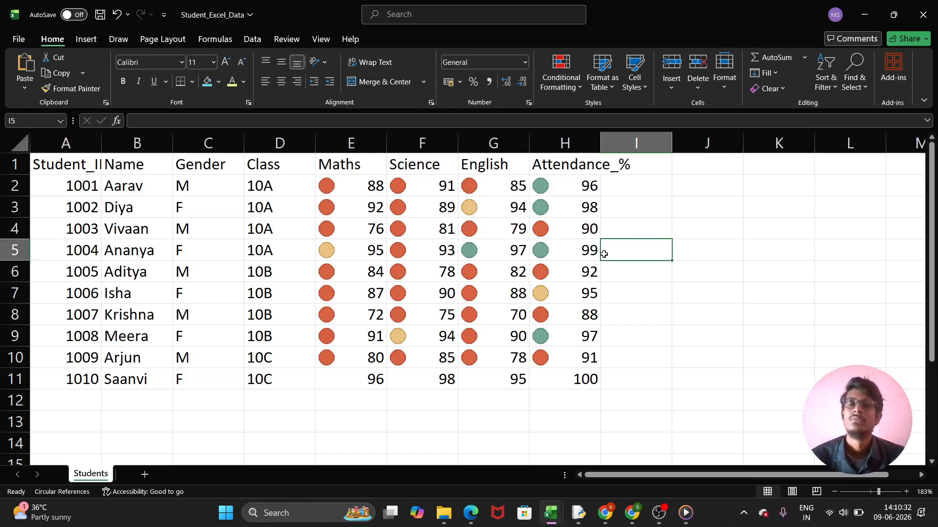
click(631, 288)
click(566, 71)
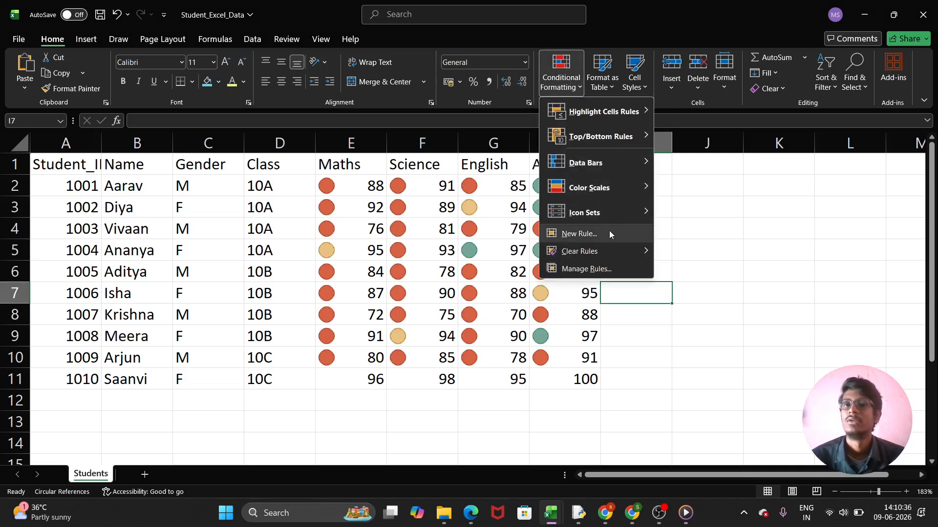
mouse_move(576, 148)
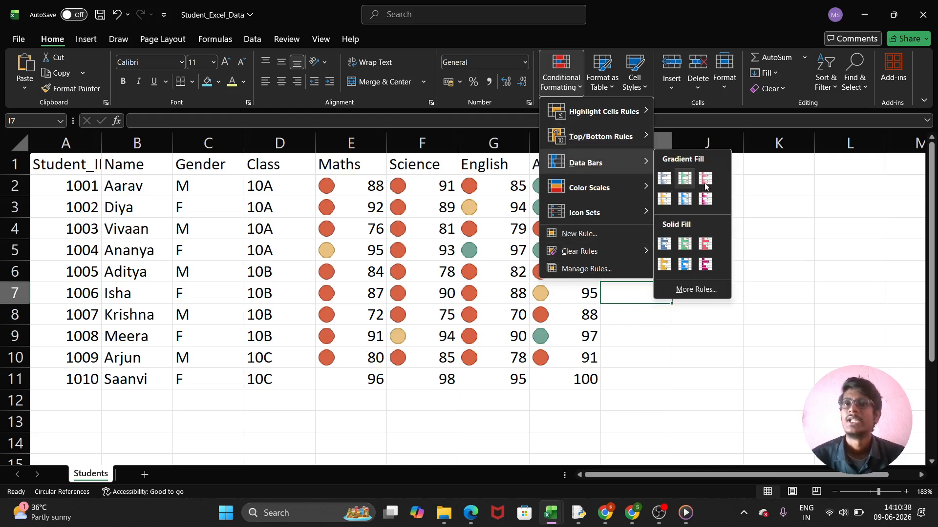
click(750, 208)
click(633, 273)
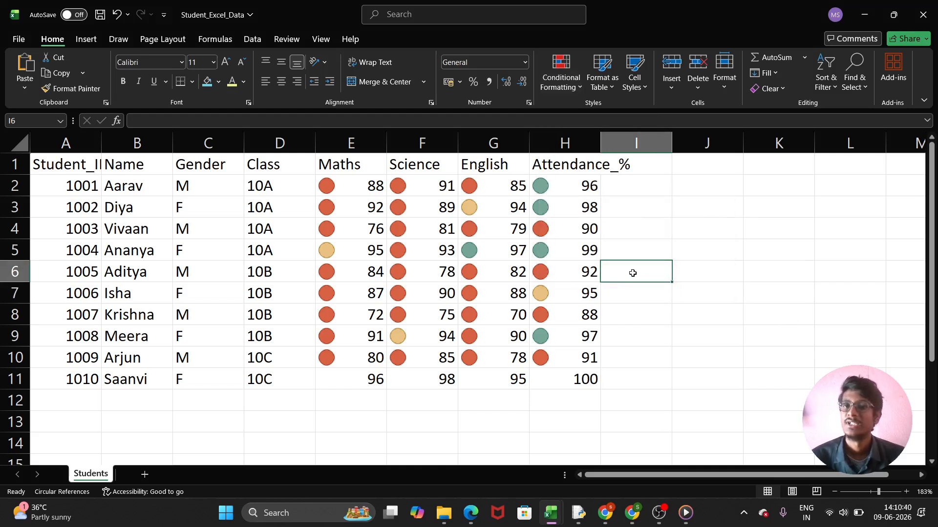